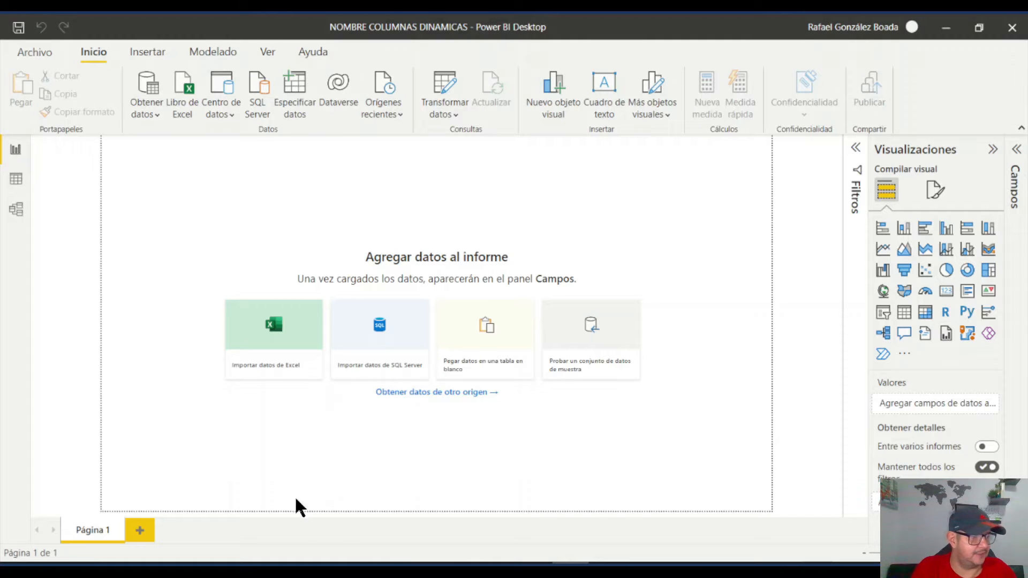
# Step: Switch to Excel and look over the VENTAS ENERO 2020, VENTAS FEBRERO 2020 and VENTAS MARZO 2020 workbooks
pyautogui.moveTo(203, 568)
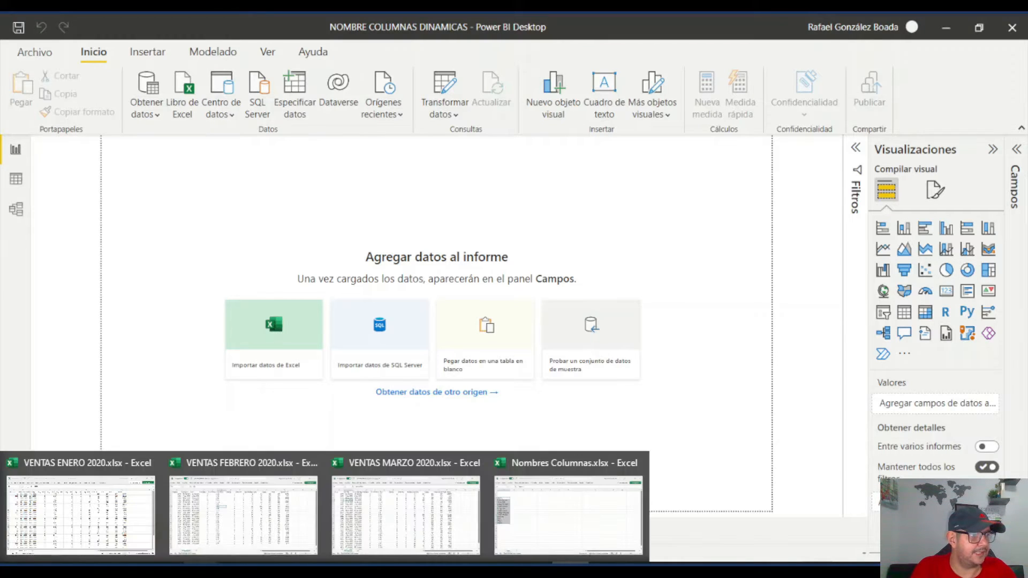
pyautogui.click(137, 525)
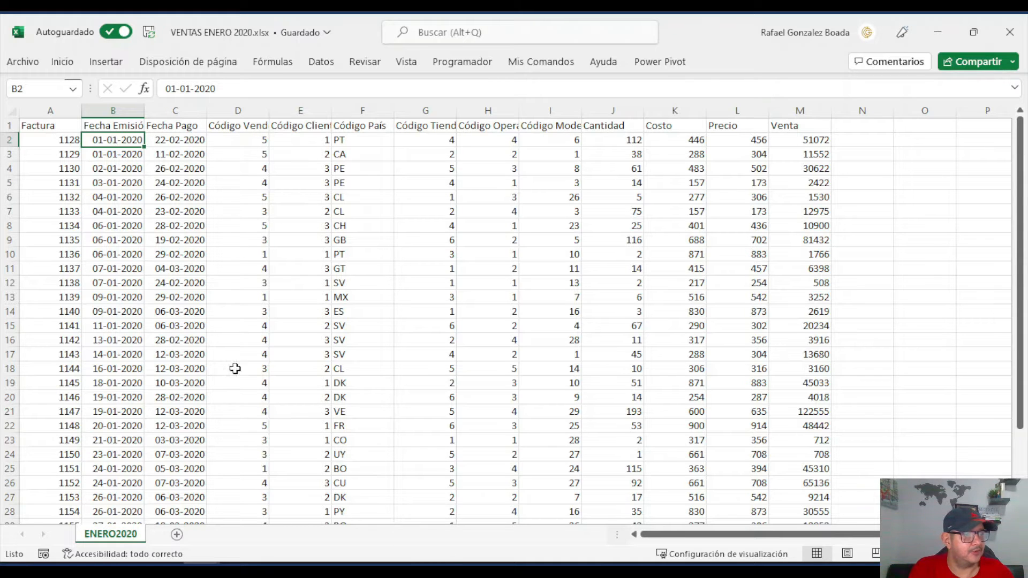
pyautogui.click(201, 571)
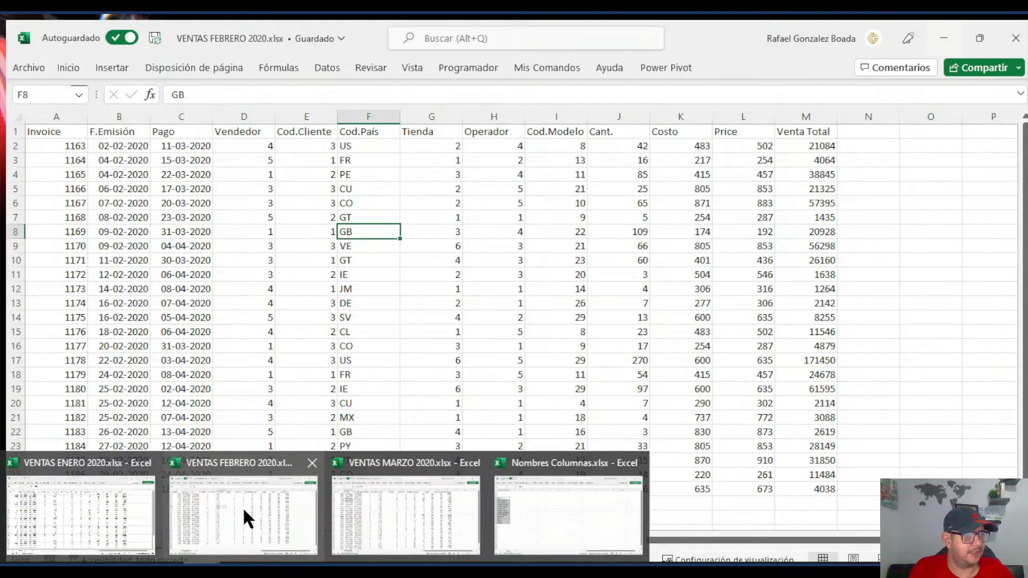
pyautogui.click(242, 506)
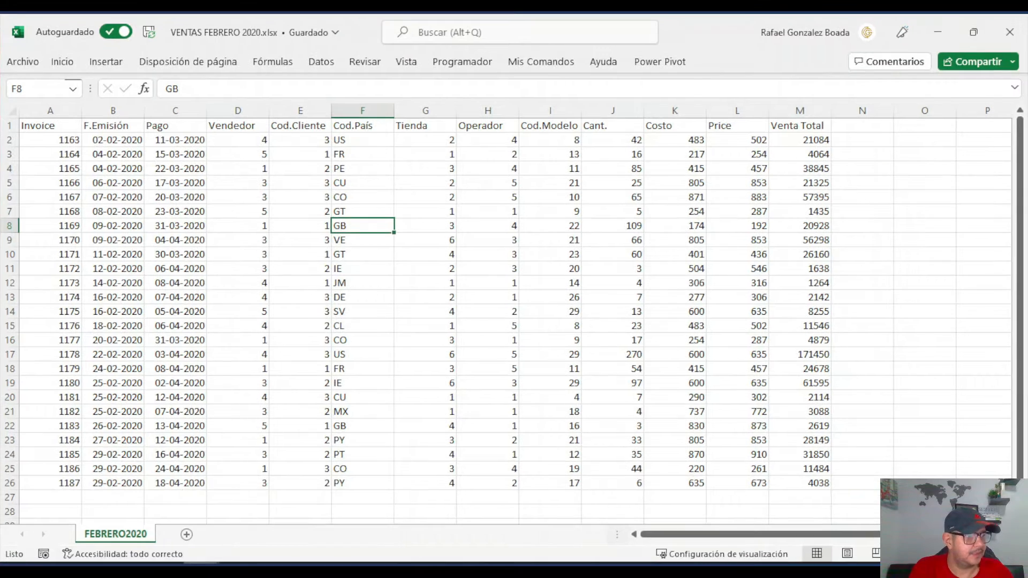
pyautogui.moveTo(274, 557)
pyautogui.click(393, 520)
pyautogui.scroll(-2, 241, 294)
pyautogui.scroll(2, 241, 294)
# Step: Compare the column headers of the January, February and March sales workbooks with the name list in Nombres Columnas.xlsx
pyautogui.moveTo(275, 560)
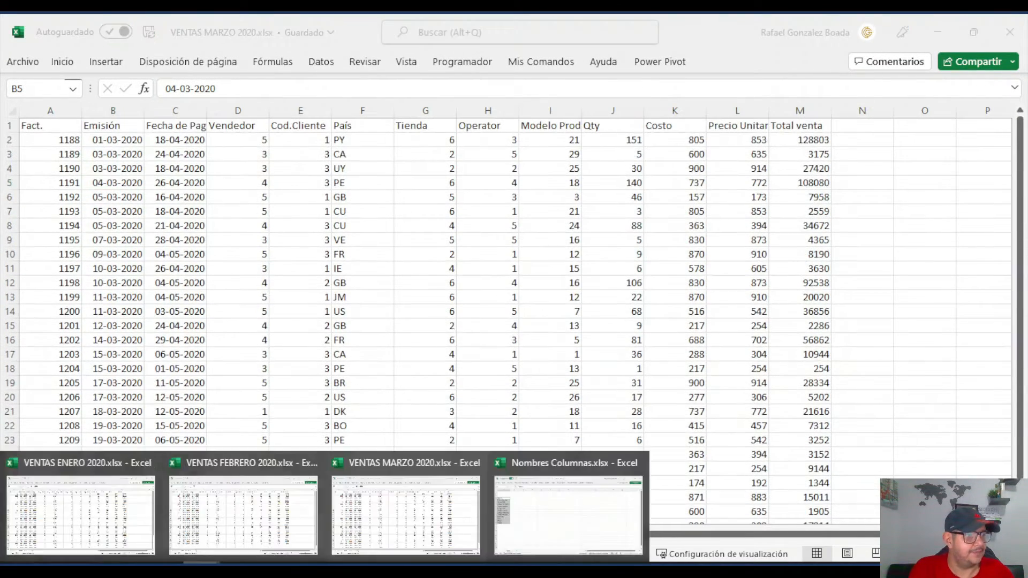
pyautogui.click(115, 523)
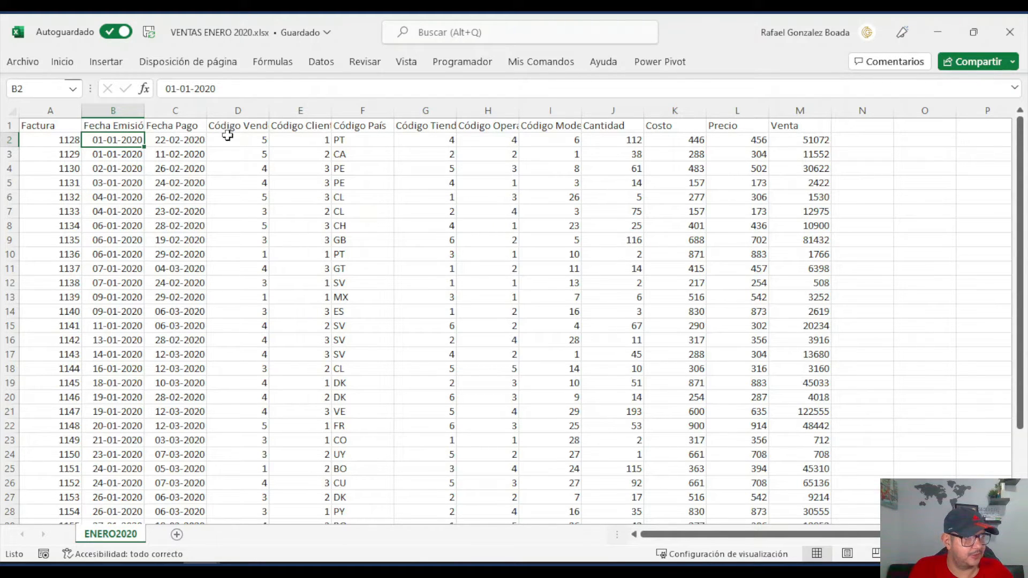
pyautogui.click(201, 572)
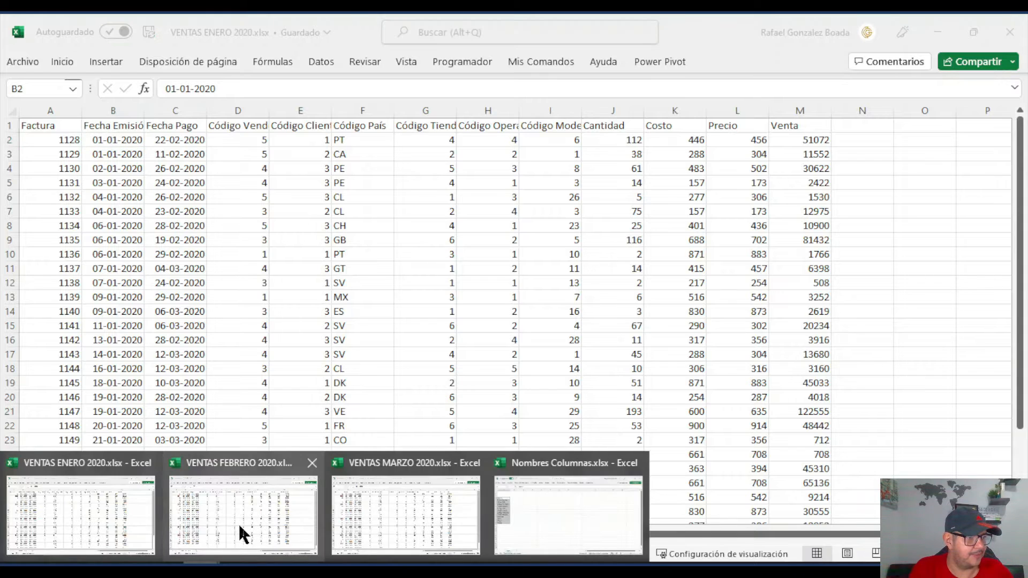
pyautogui.click(242, 534)
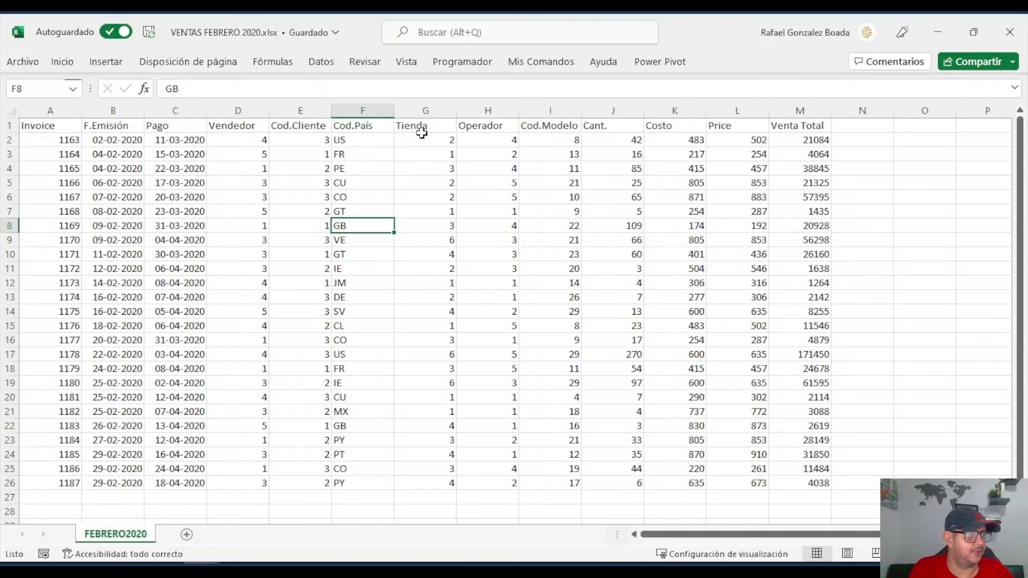
pyautogui.click(202, 565)
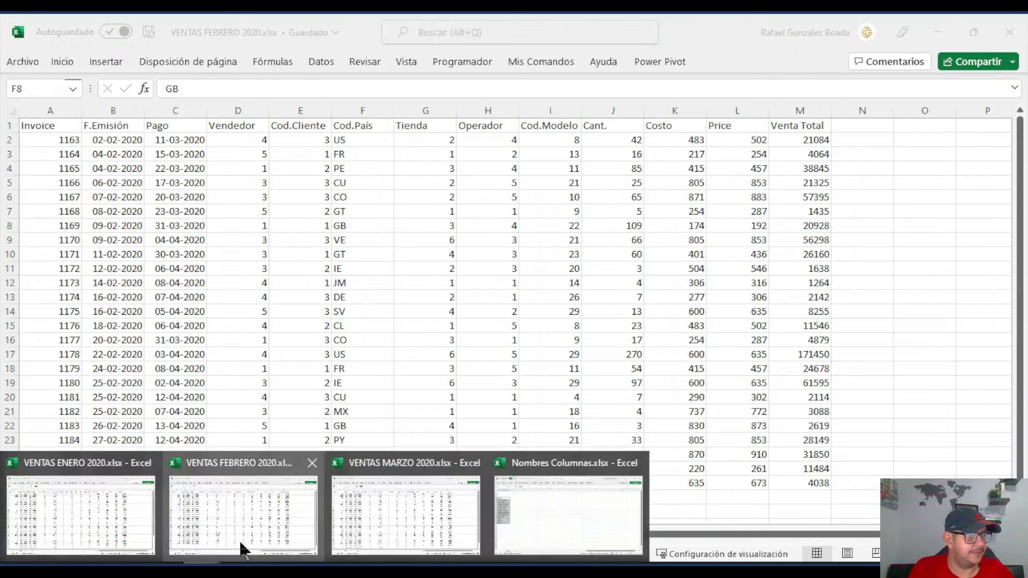
pyautogui.click(413, 501)
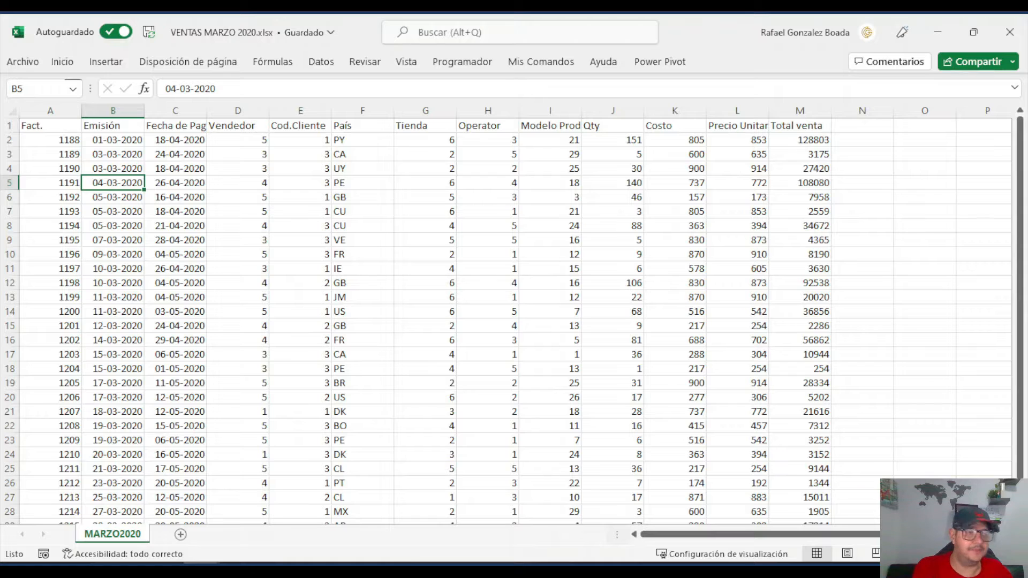
pyautogui.click(235, 570)
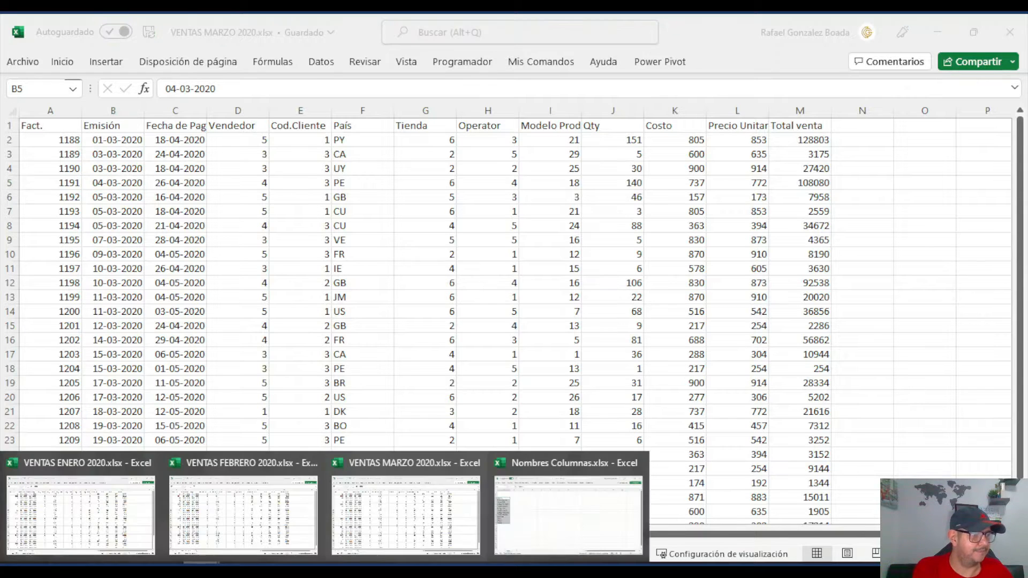
pyautogui.click(568, 506)
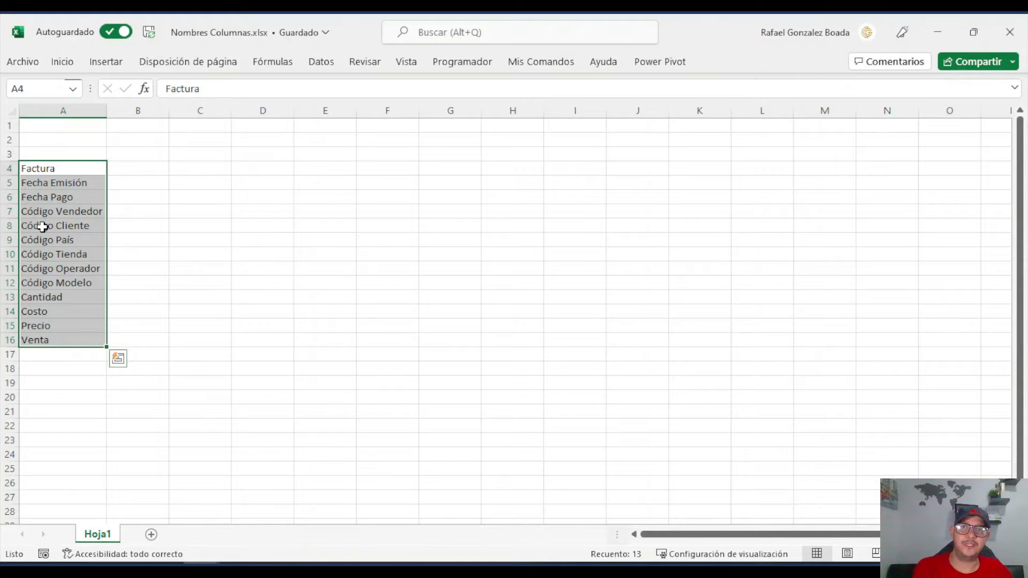
# Step: Switch to File Explorer and inspect the VIDEO 54- LIST.ZIP folder, including VENTAS CONSOLIDADAS and VENTAS MARZO 2020.xlsx
pyautogui.click(421, 564)
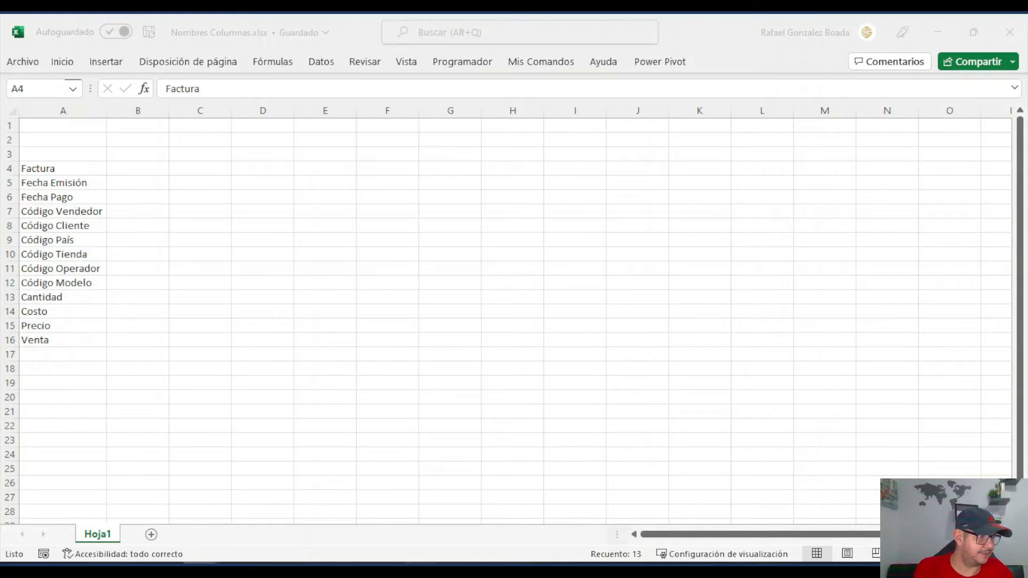
pyautogui.click(366, 500)
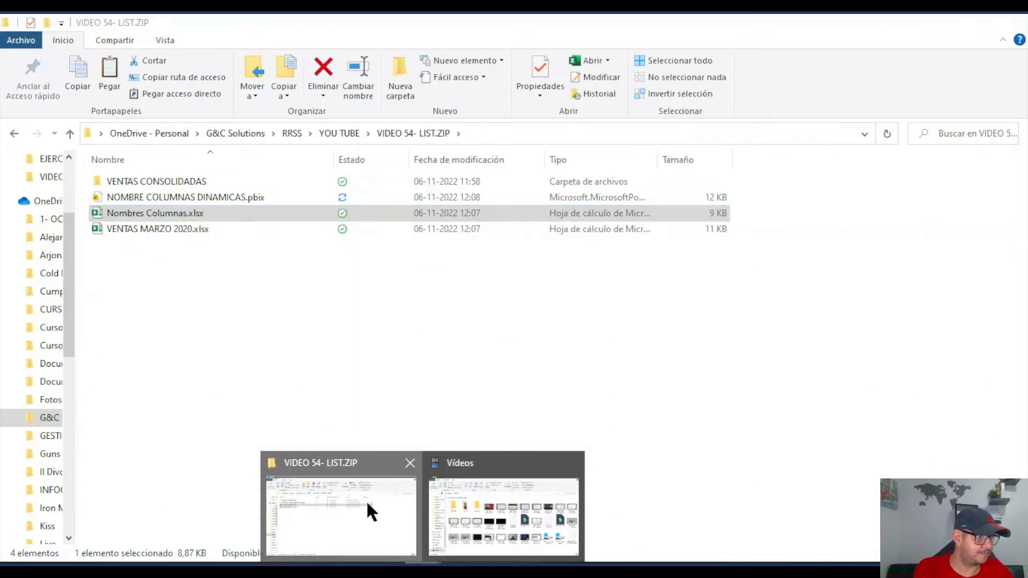
pyautogui.doubleClick(169, 181)
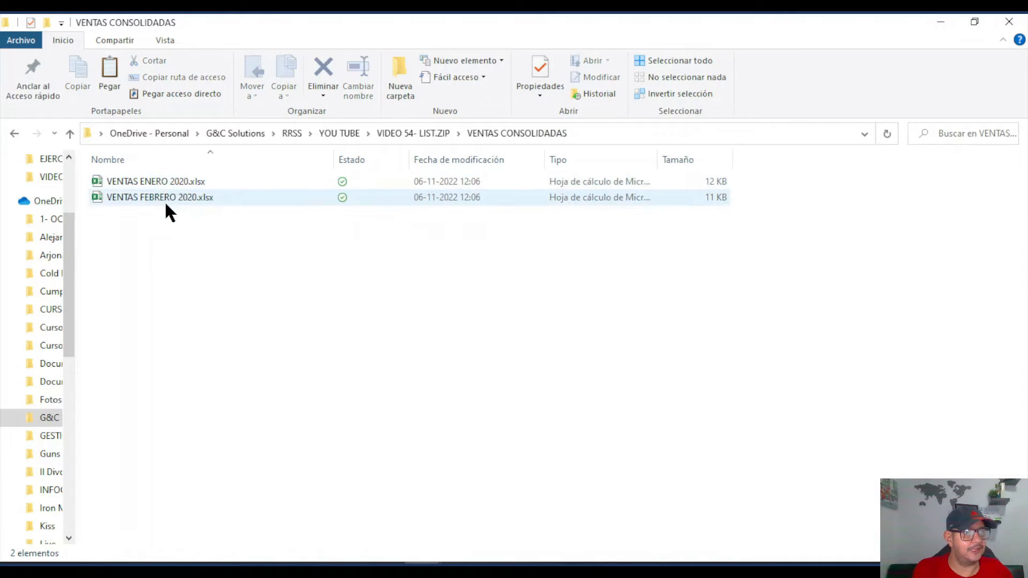
pyautogui.click(71, 134)
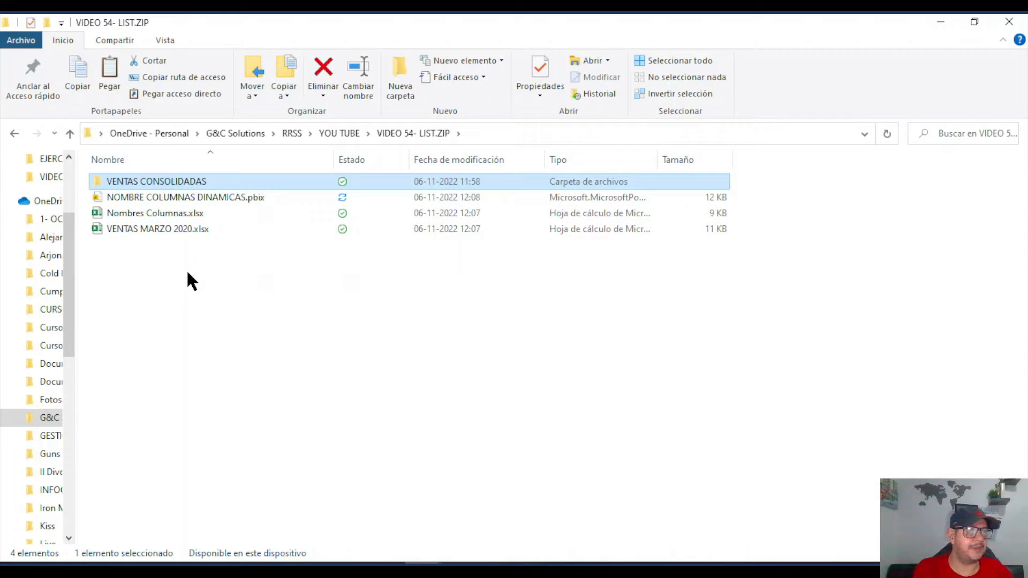
pyautogui.click(145, 227)
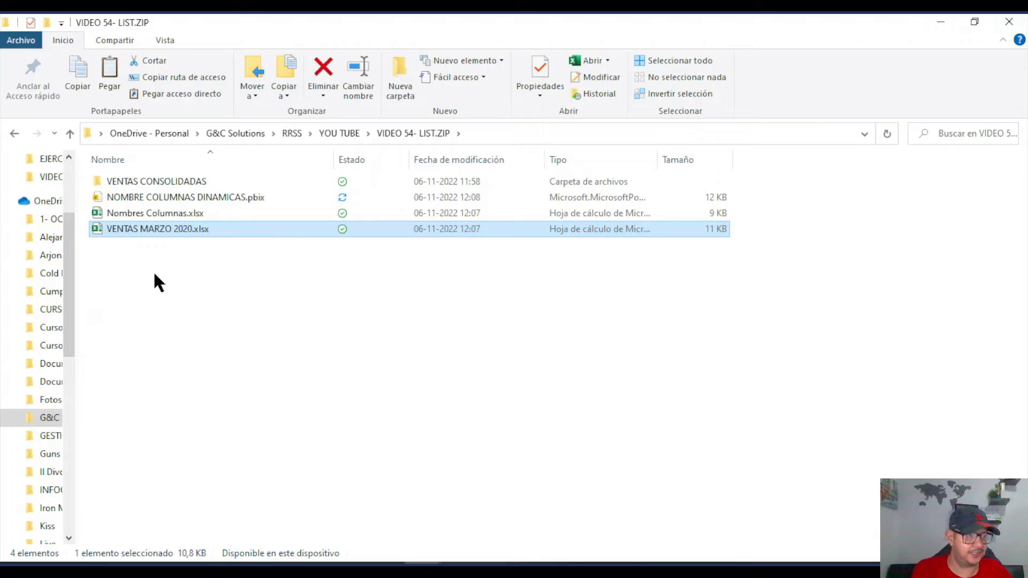
# Step: Open the VENTAS CONSOLIDADAS folder in File Explorer and copy its full path
pyautogui.click(385, 559)
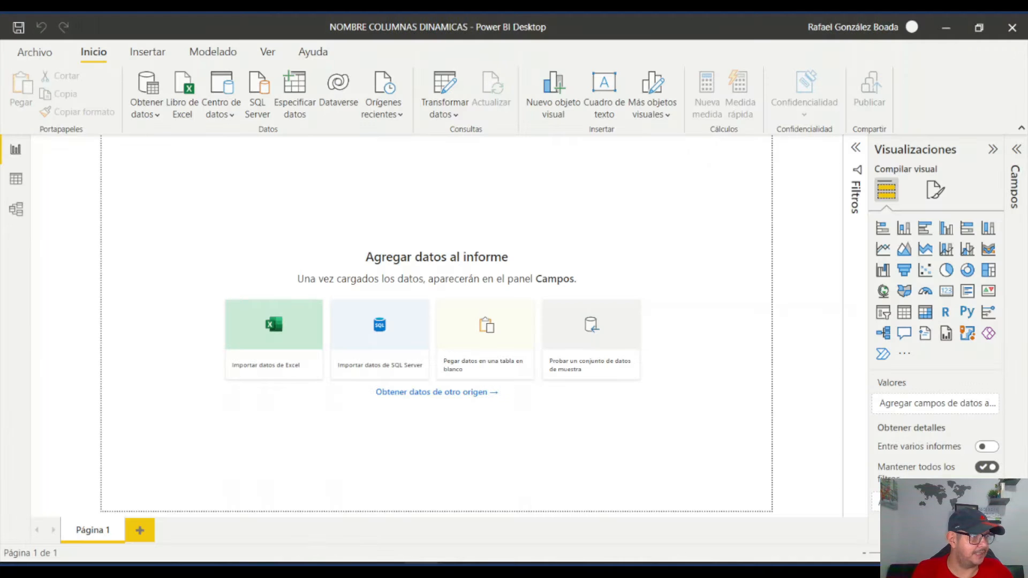
pyautogui.moveTo(422, 559)
pyautogui.click(379, 528)
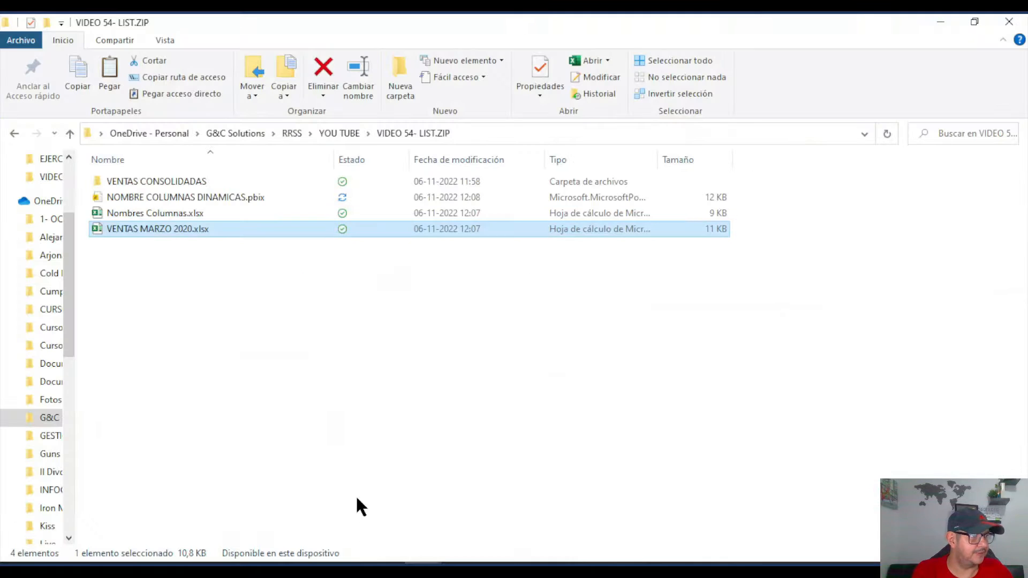
pyautogui.doubleClick(219, 180)
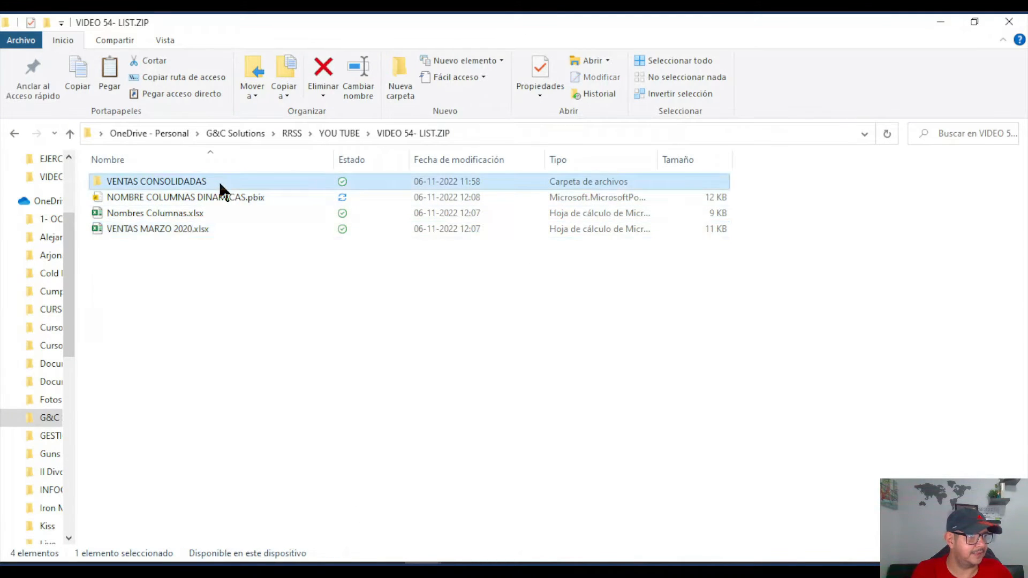
pyautogui.click(596, 134)
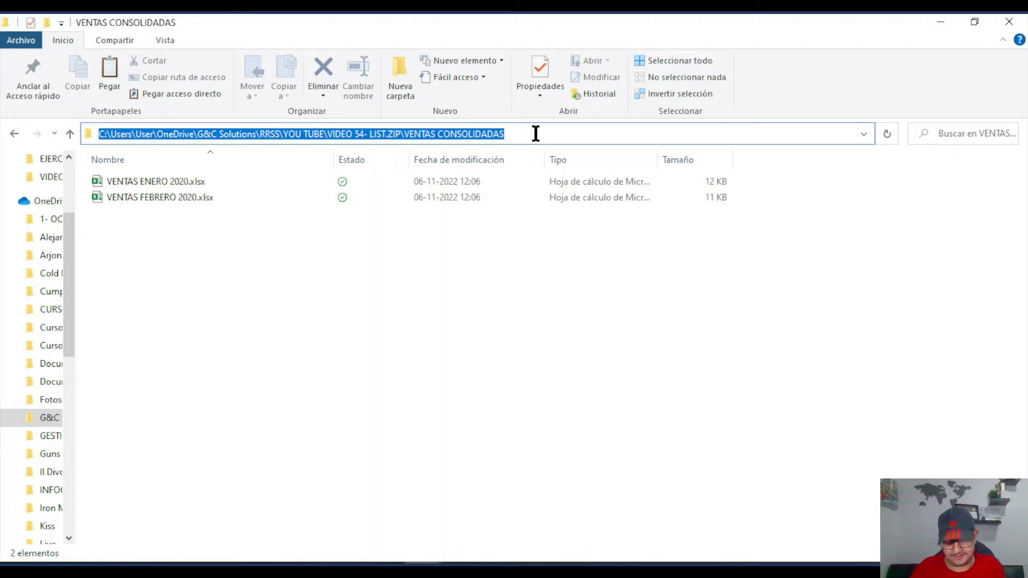
pyautogui.hotkey('ctrl', 'c')
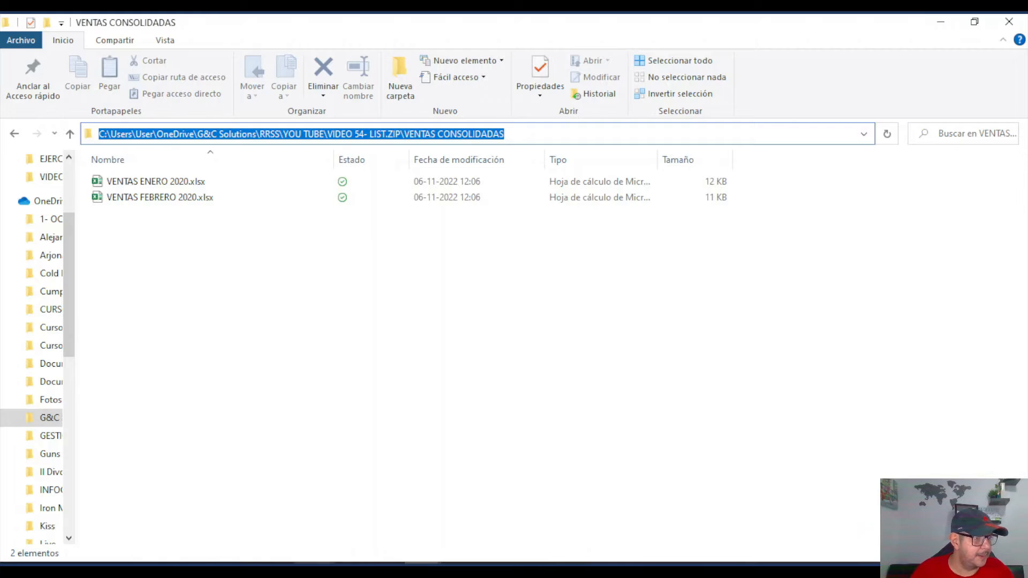
# Step: Switch to Power BI Desktop and start a new data connection with the Carpeta (folder) connector
pyautogui.click(348, 571)
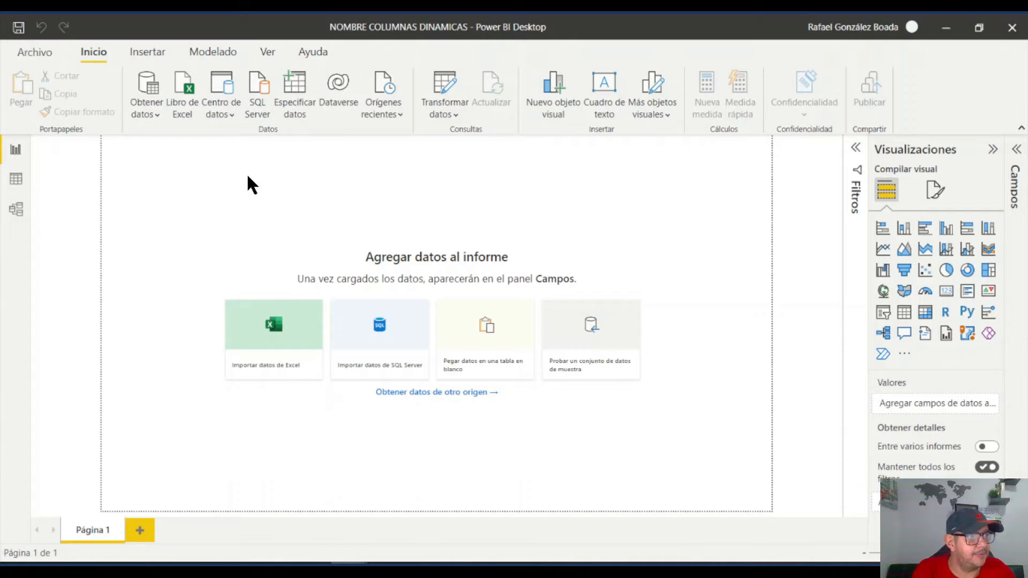
pyautogui.click(144, 115)
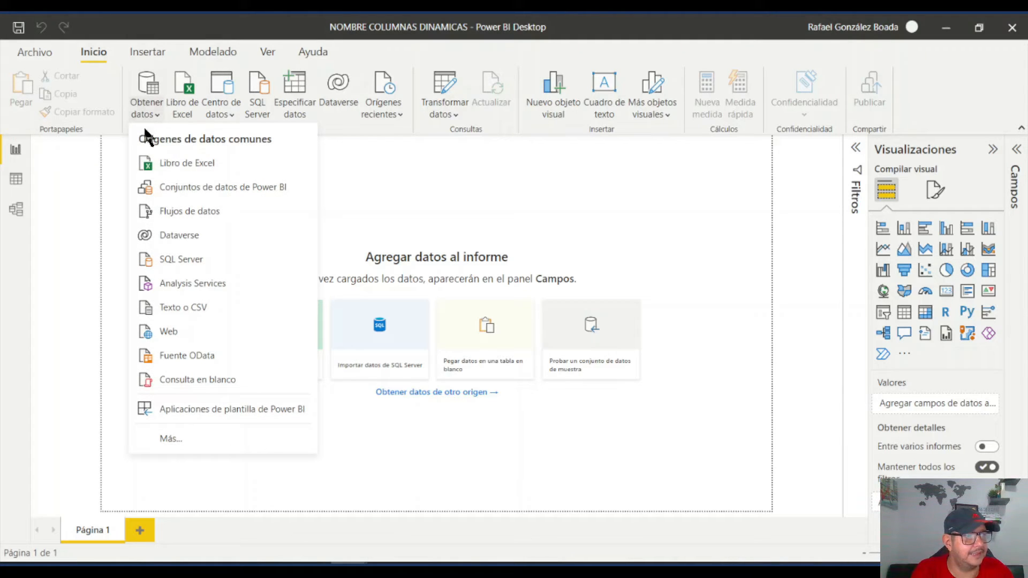
pyautogui.click(168, 438)
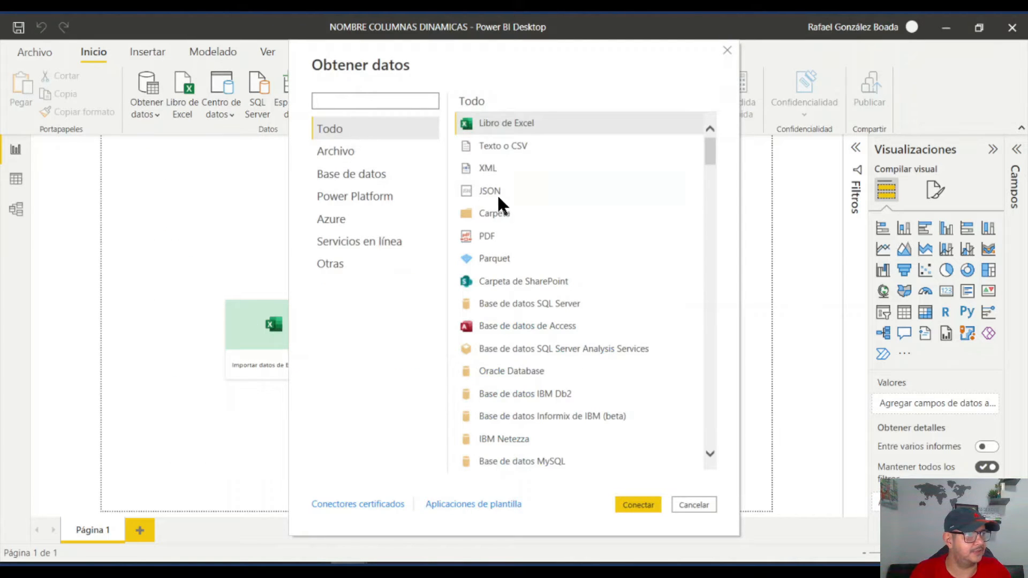
pyautogui.click(500, 214)
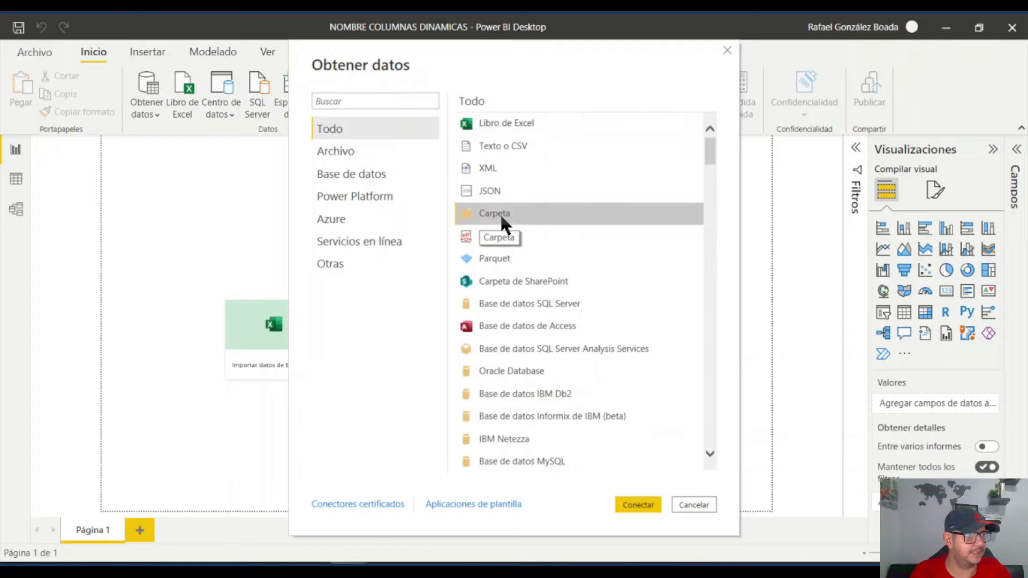
pyautogui.click(638, 505)
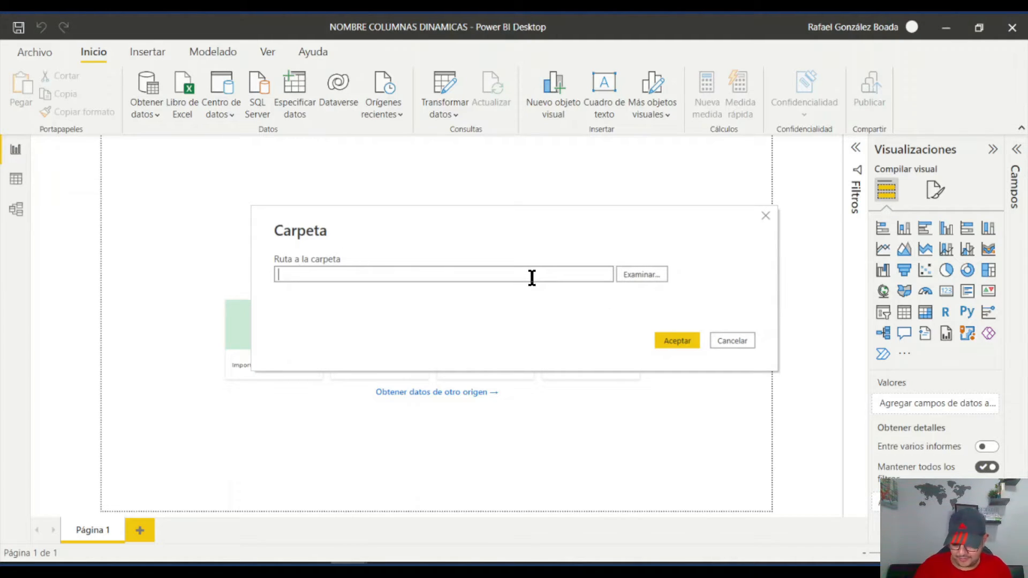
# Step: Supply the copied VENTAS CONSOLIDADAS path as the folder path and open its file list in Power Query for transformation
pyautogui.hotkey('ctrl', 'v')
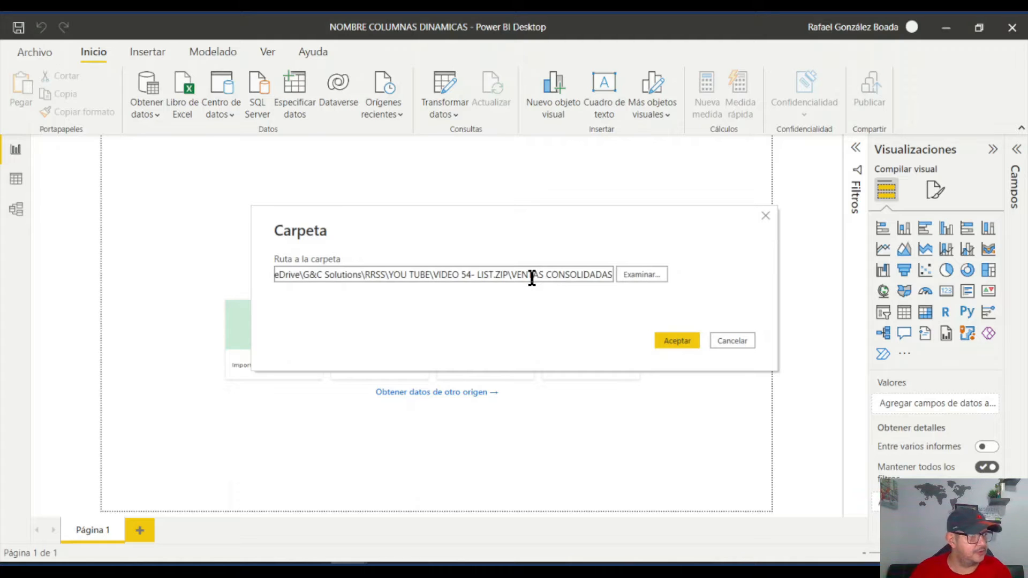
pyautogui.click(687, 341)
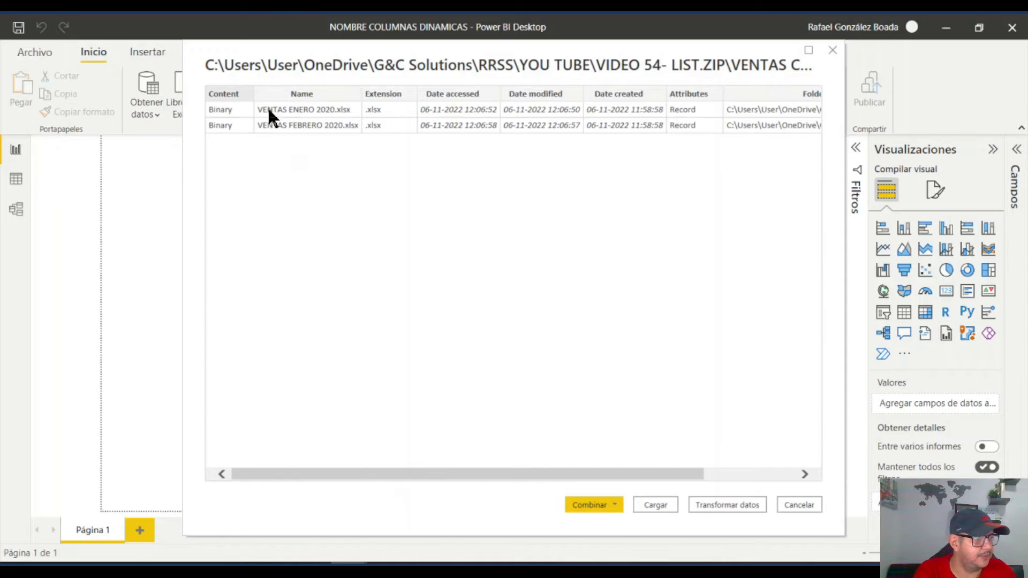
pyautogui.click(727, 505)
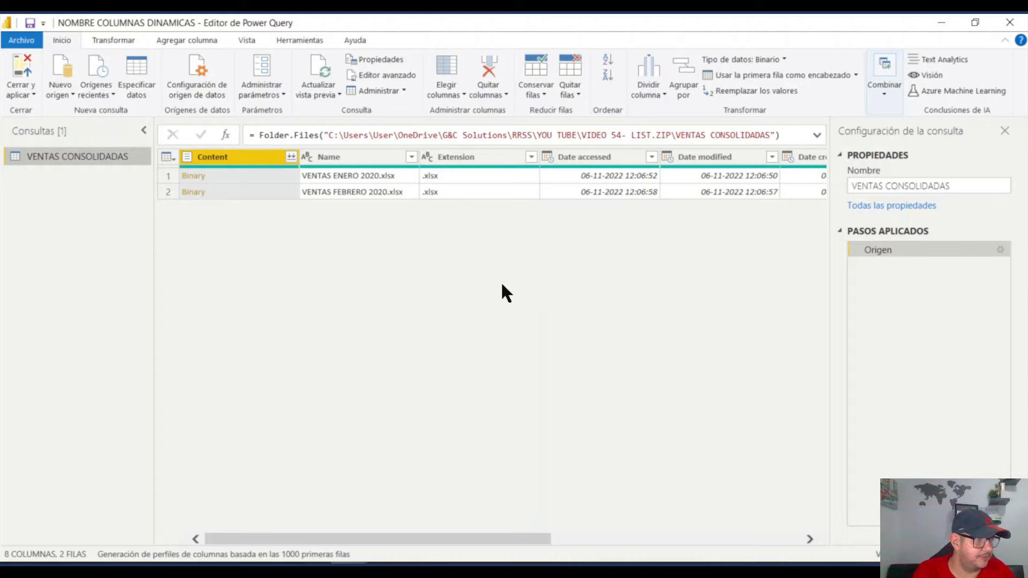
# Step: Remove every column except Content from the VENTAS CONSOLIDADAS query and start defining a custom column
pyautogui.rightClick(250, 165)
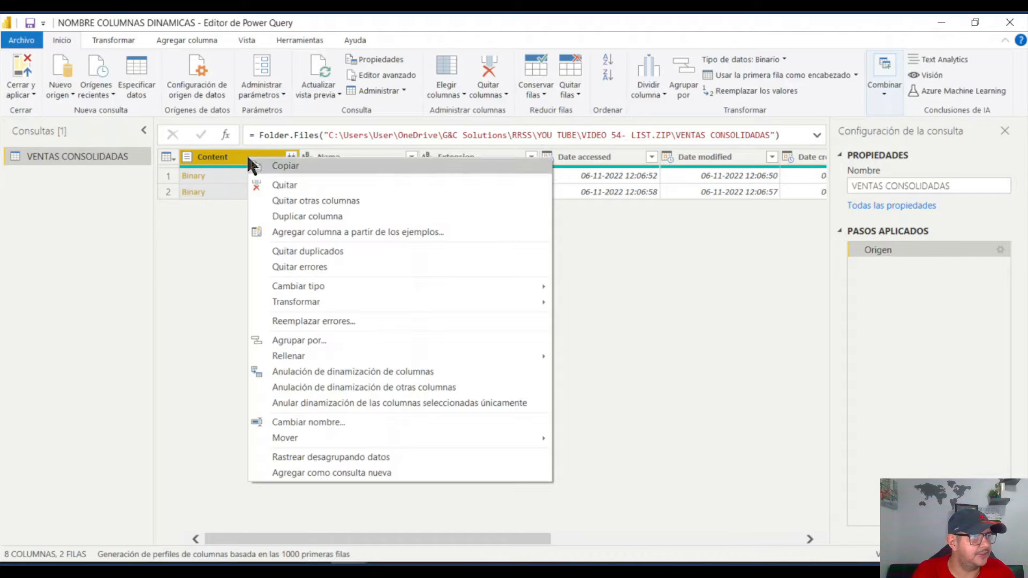
pyautogui.click(299, 201)
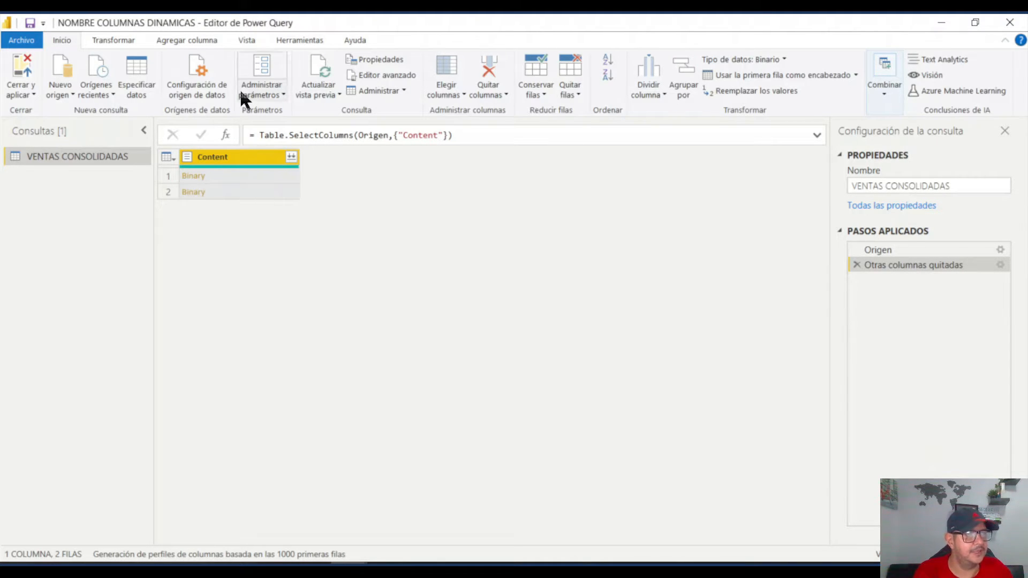
pyautogui.click(196, 40)
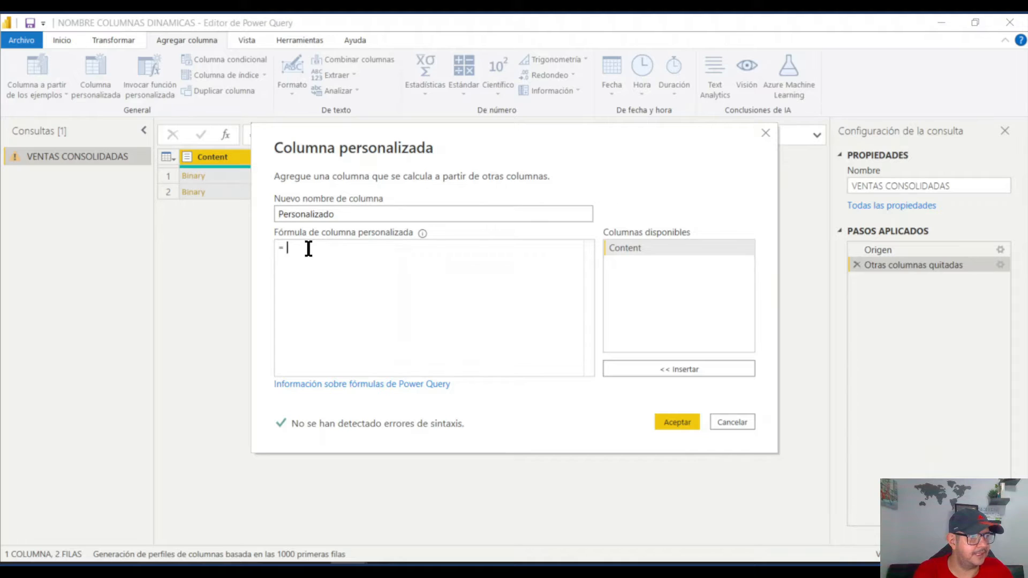
pyautogui.click(294, 246)
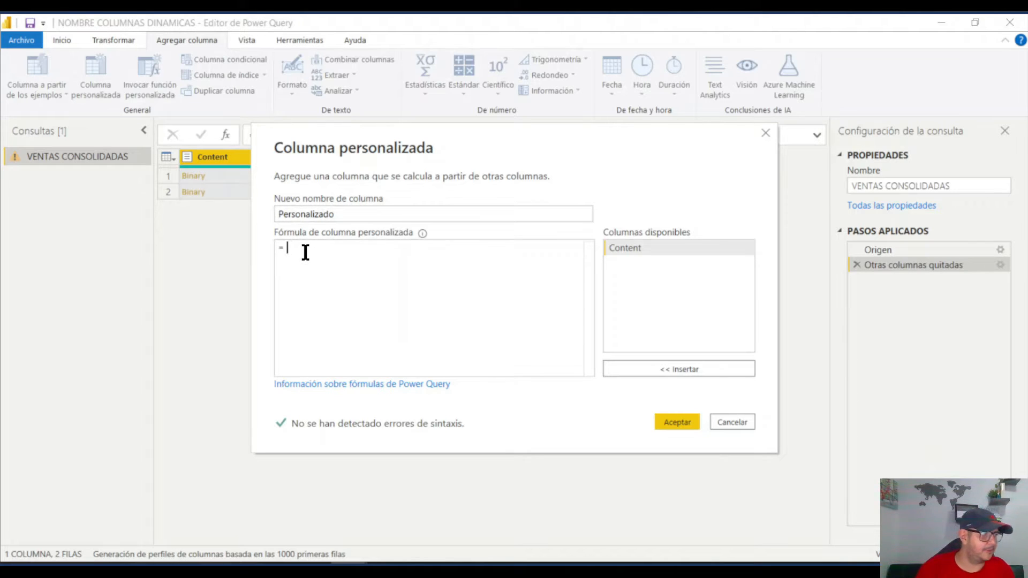
pyautogui.write('EXCEL')
pyautogui.press('BackSpace')
pyautogui.press('BackSpace')
pyautogui.press('BackSpace')
pyautogui.press('BackSpace')
pyautogui.press('BackSpace')
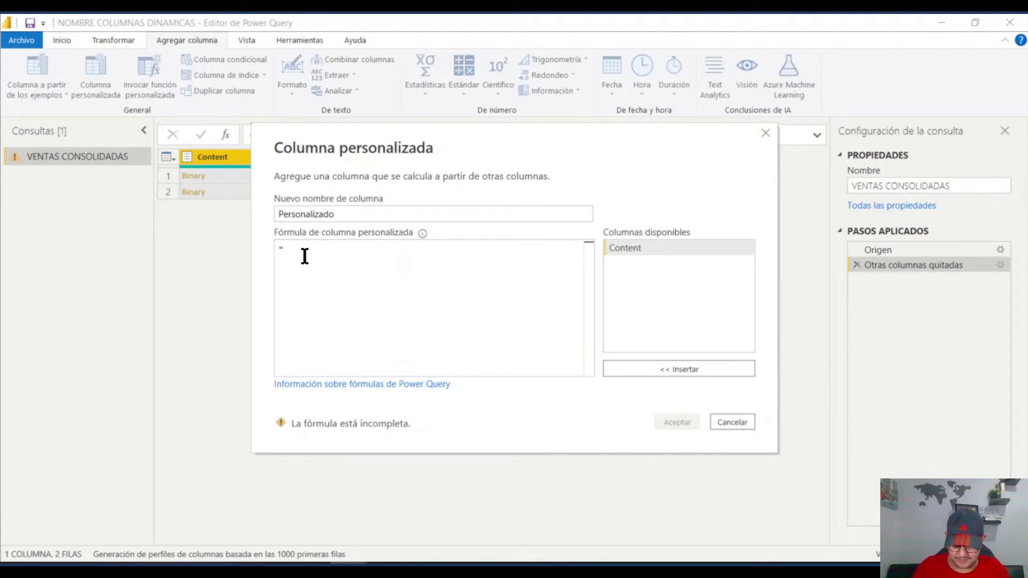
# Step: Complete the custom column with the formula Excel.Workbook([Content], true) so the first row supplies the headers
pyautogui.write('excel')
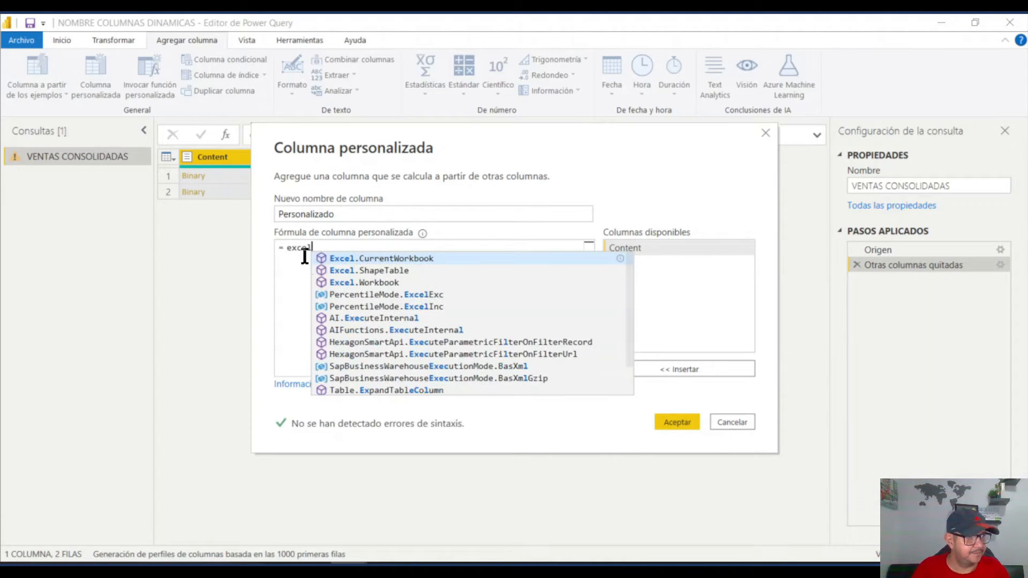
pyautogui.click(378, 283)
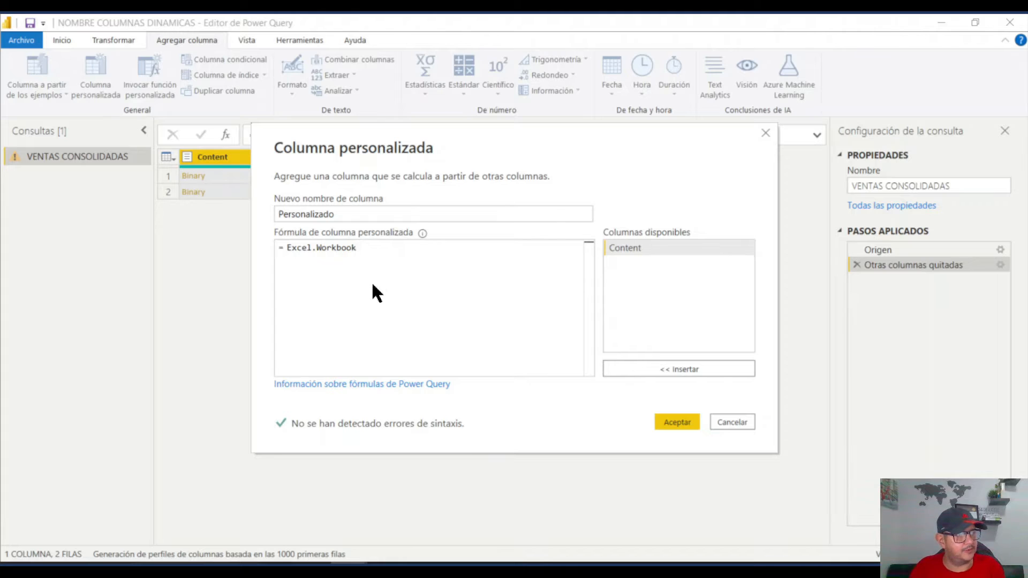
pyautogui.write('(')
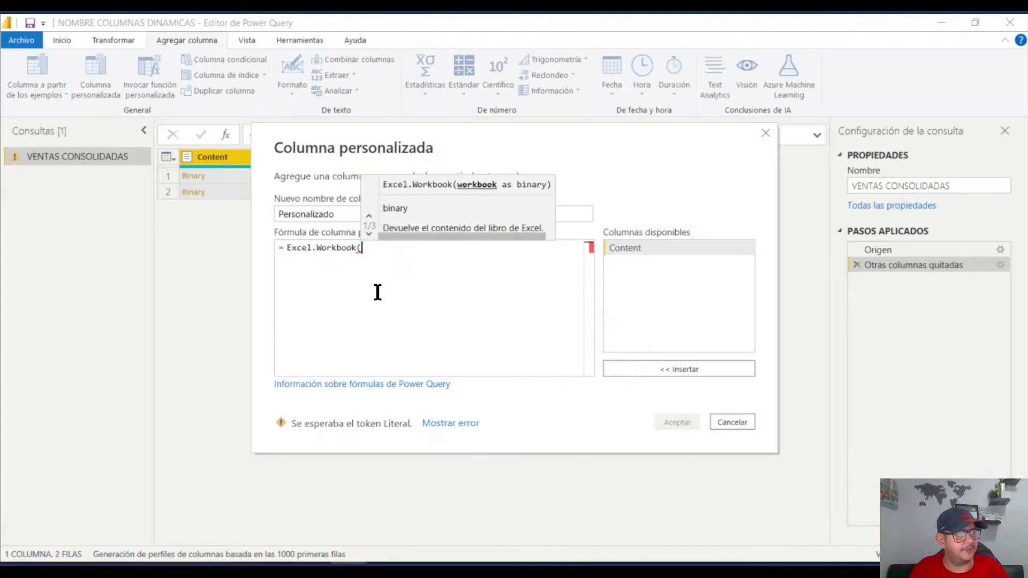
pyautogui.doubleClick(646, 248)
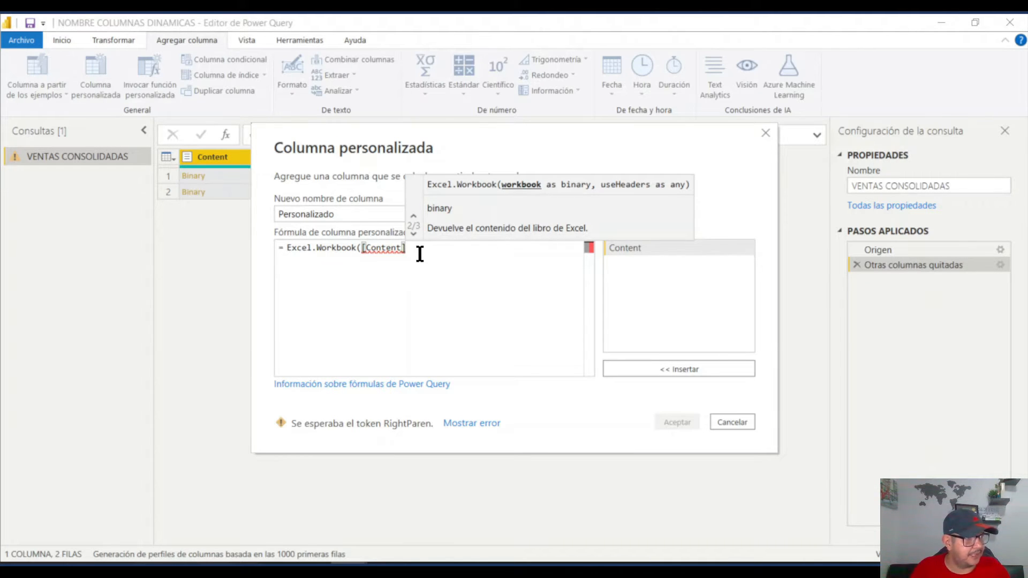
pyautogui.write(', true)')
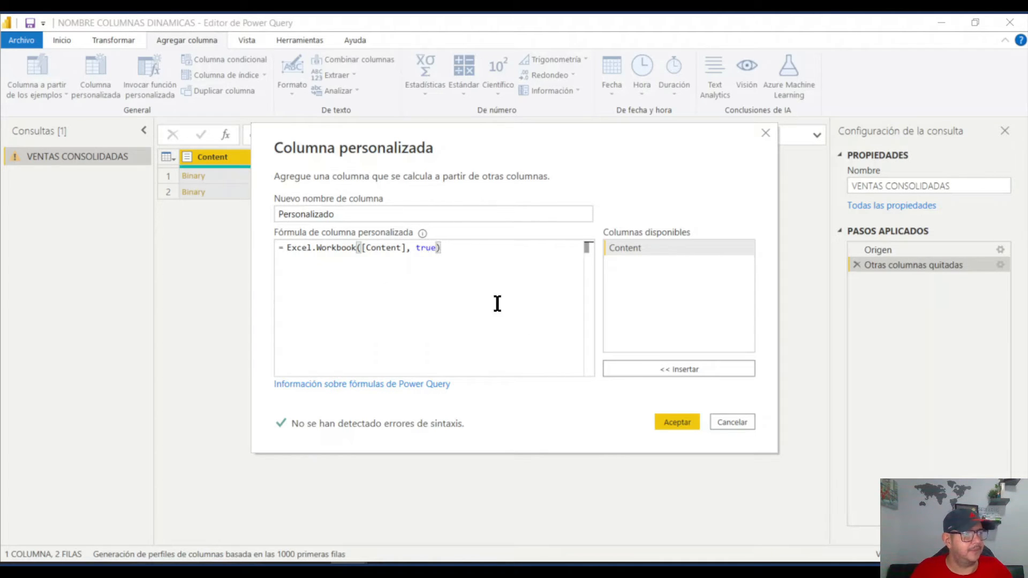
pyautogui.click(677, 422)
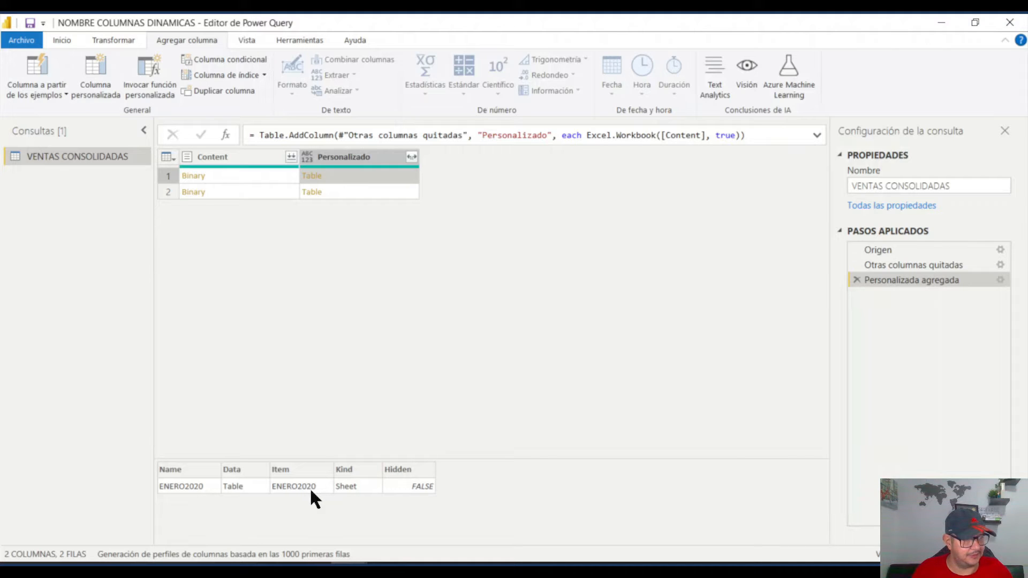
# Step: Preview the second workbook's table in the Personalizado column and remove the Content column
pyautogui.click(396, 194)
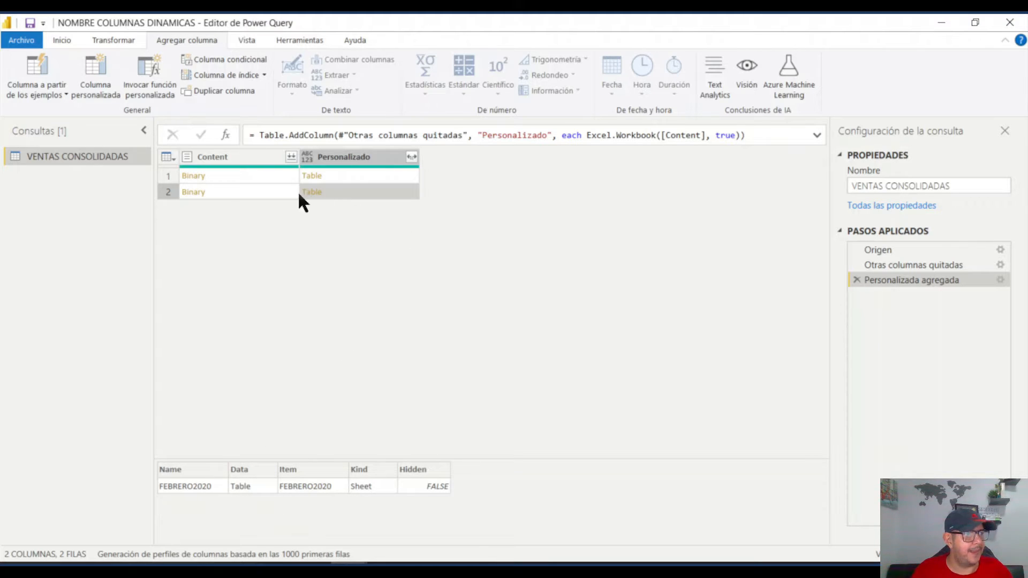
pyautogui.rightClick(240, 161)
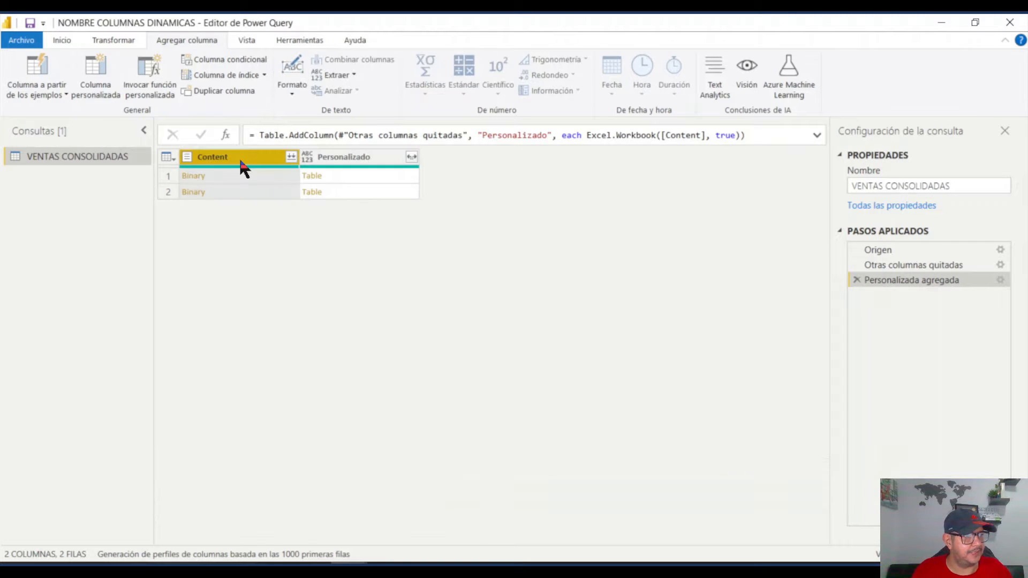
pyautogui.click(270, 188)
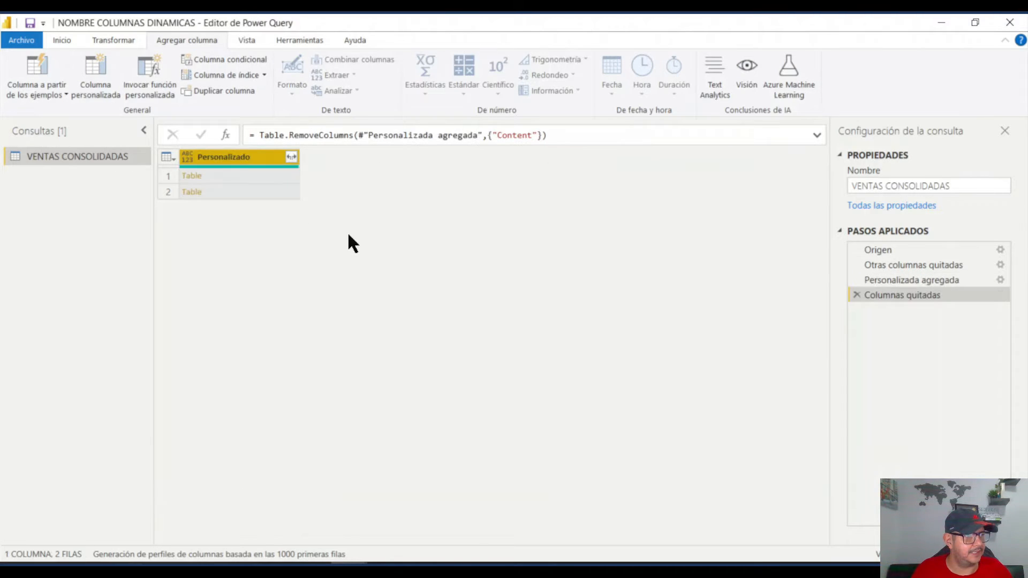
# Step: Expand only the Data field of the Personalizado column without the original name prefix, and preview both nested tables
pyautogui.click(292, 157)
pyautogui.click(94, 217)
pyautogui.click(71, 246)
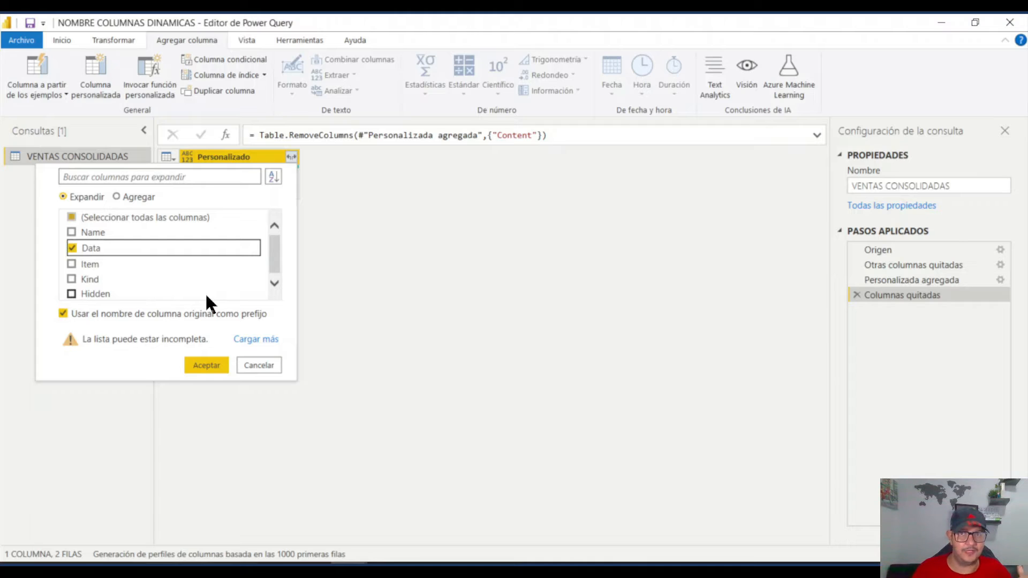
pyautogui.click(63, 313)
pyautogui.click(208, 367)
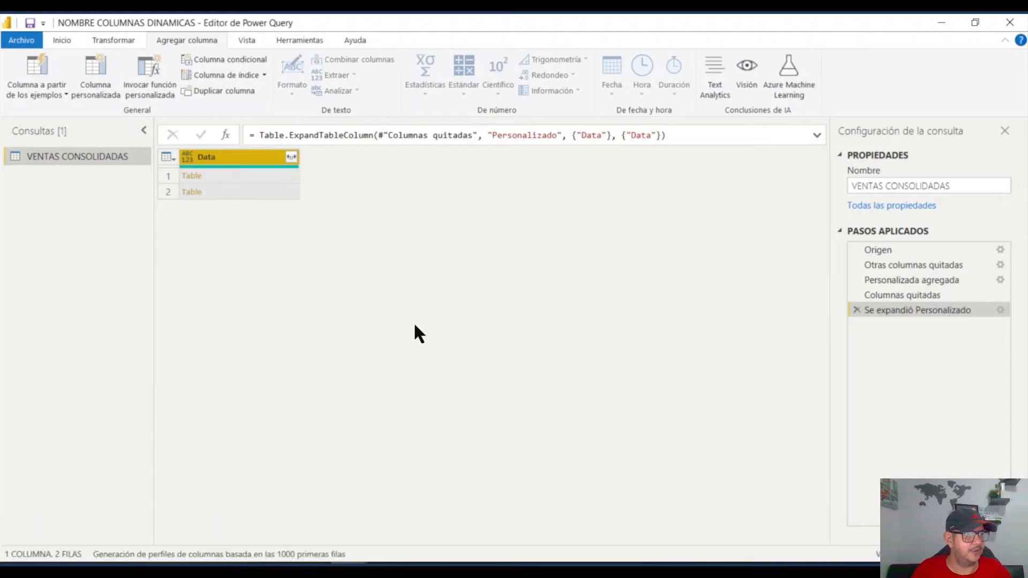
pyautogui.click(269, 177)
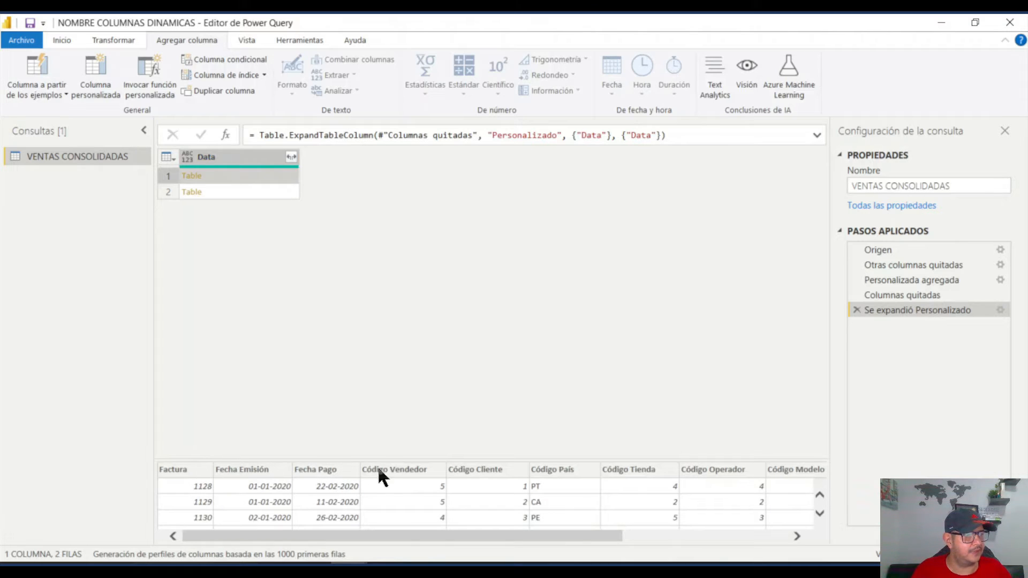
pyautogui.click(254, 192)
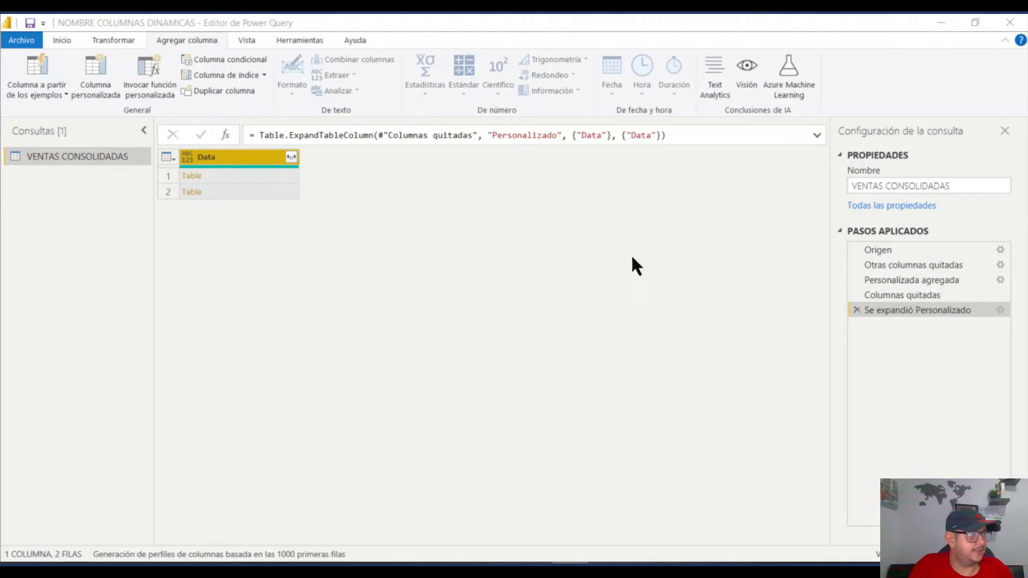
# Step: Drill into the first Data table and rename Factura to Nro factura and Fecha Emisión to Emisión
pyautogui.click(195, 178)
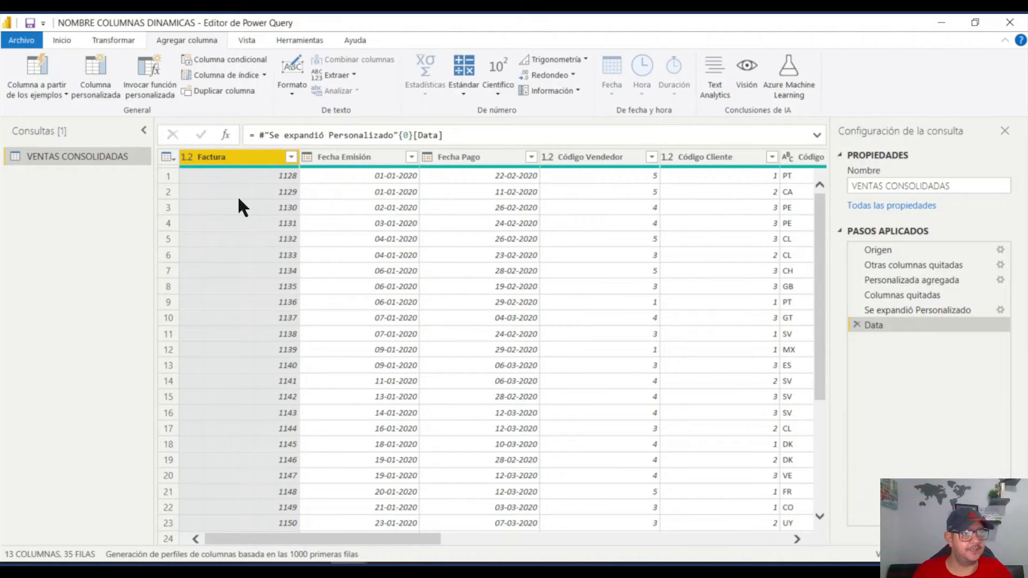
pyautogui.doubleClick(222, 162)
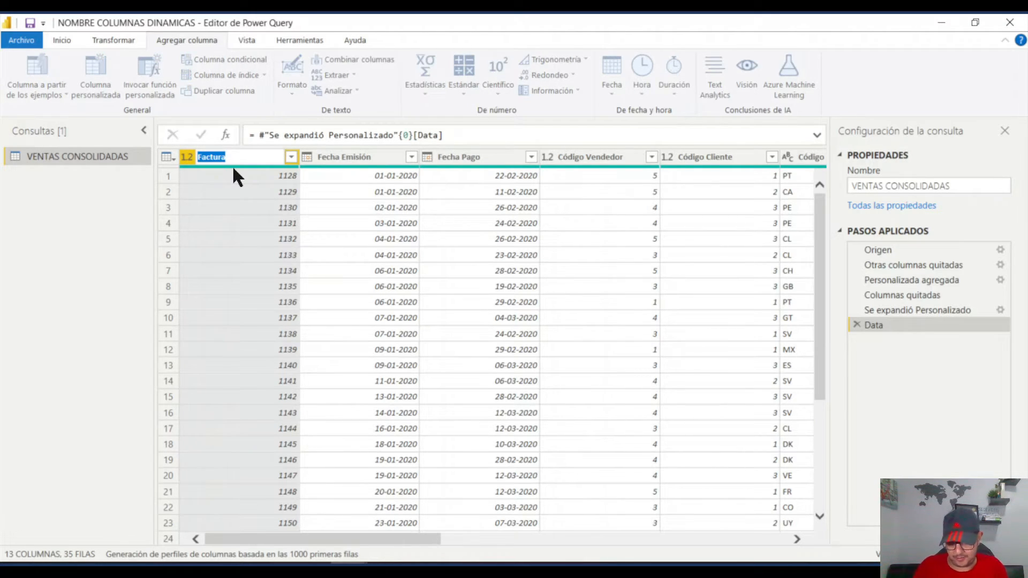
pyautogui.write('Nro f')
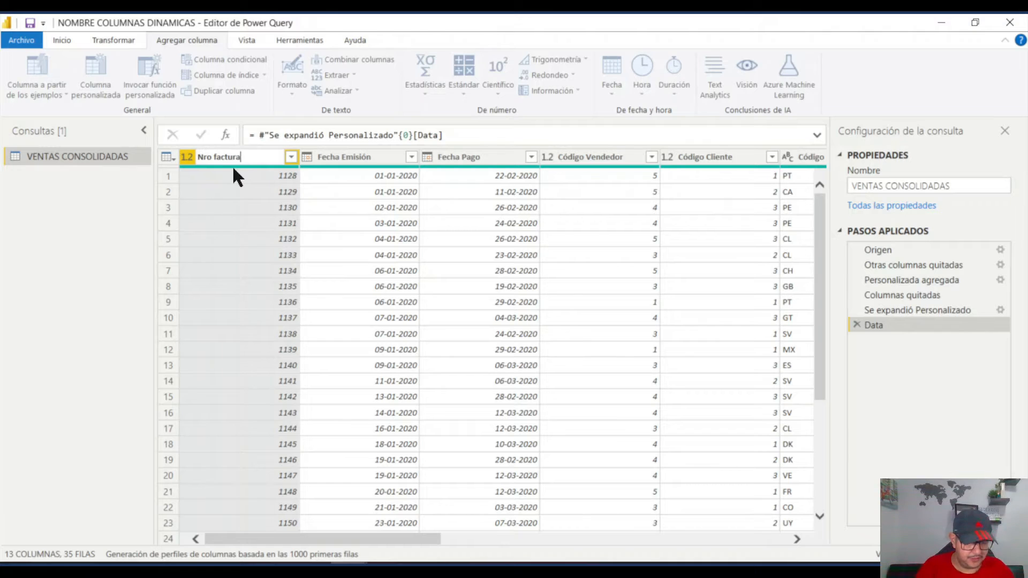
pyautogui.press('Return')
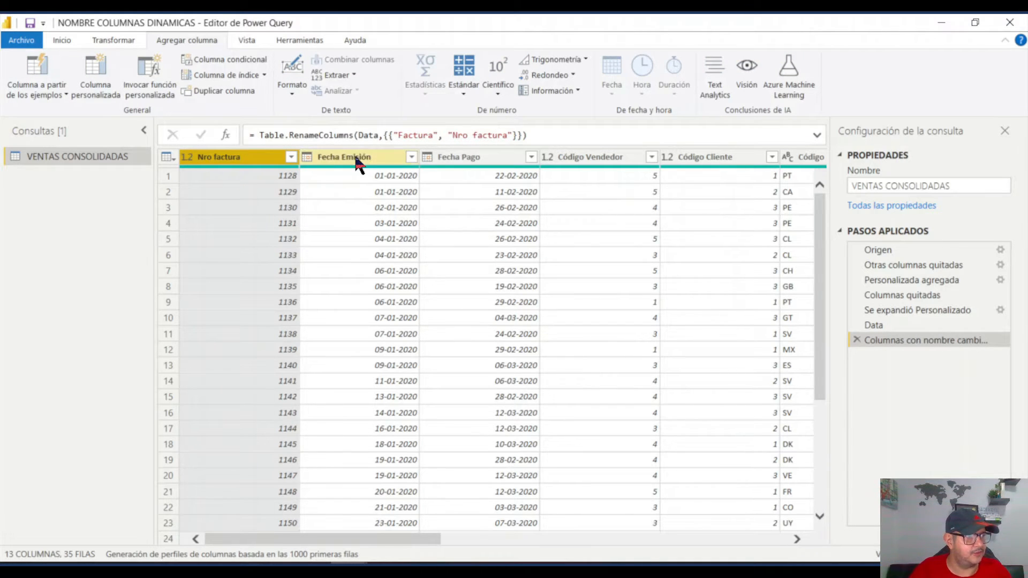
pyautogui.doubleClick(375, 158)
pyautogui.write('Emisión')
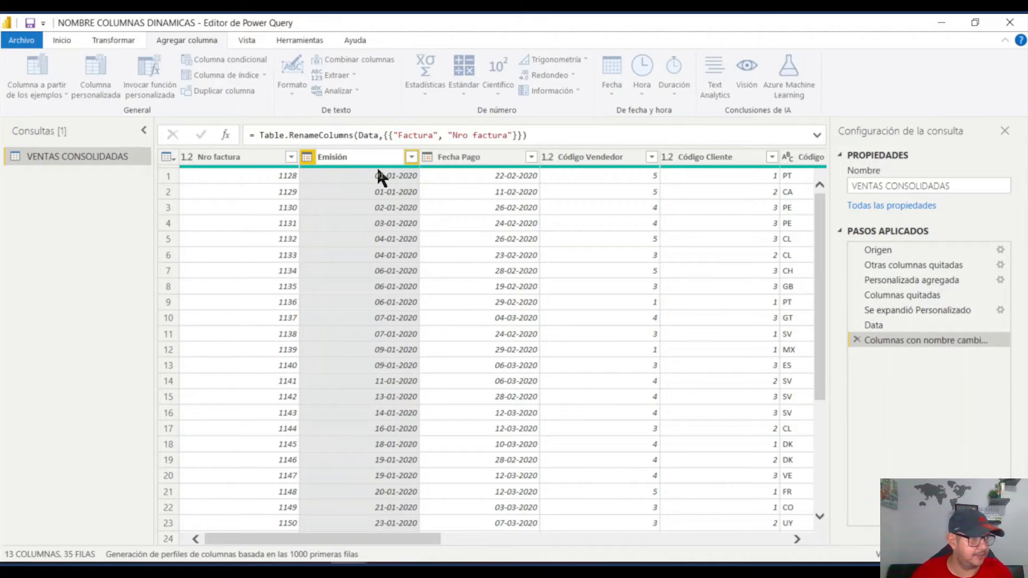
pyautogui.press('Return')
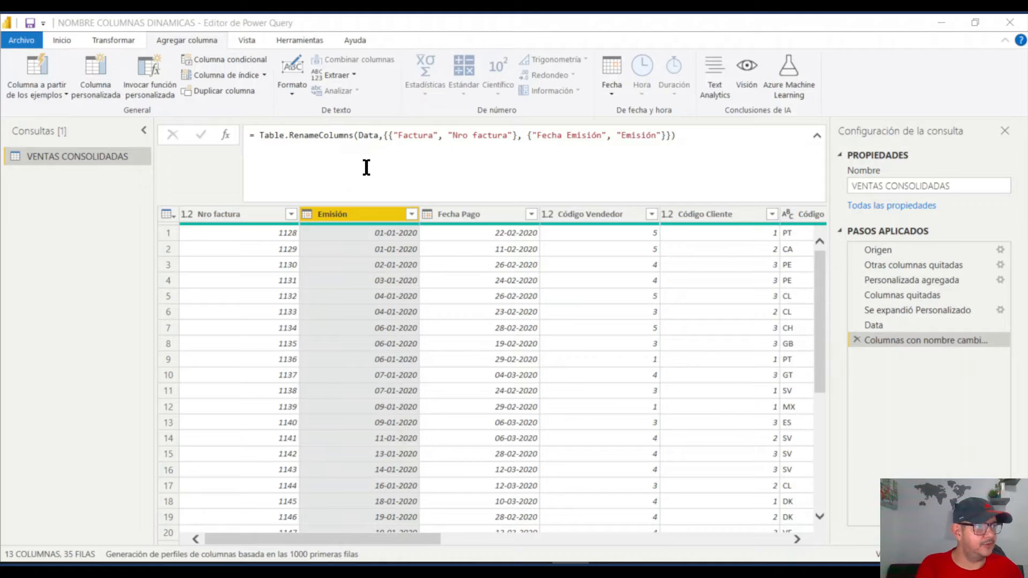
# Step: Inspect the Table.RenameColumns formula and delete the column rename and Data drill-down from the applied steps
pyautogui.click(337, 137)
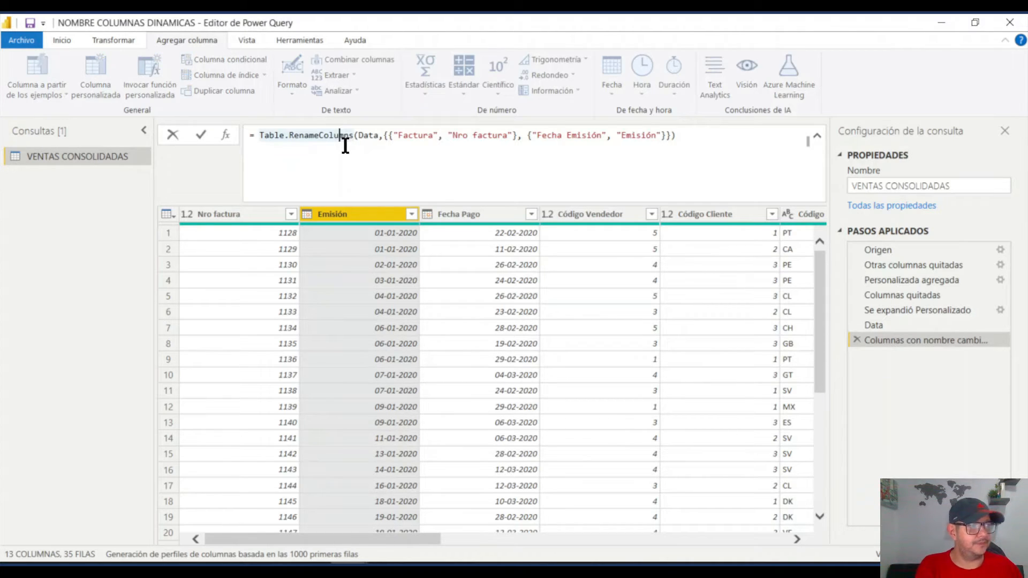
pyautogui.moveTo(343, 134)
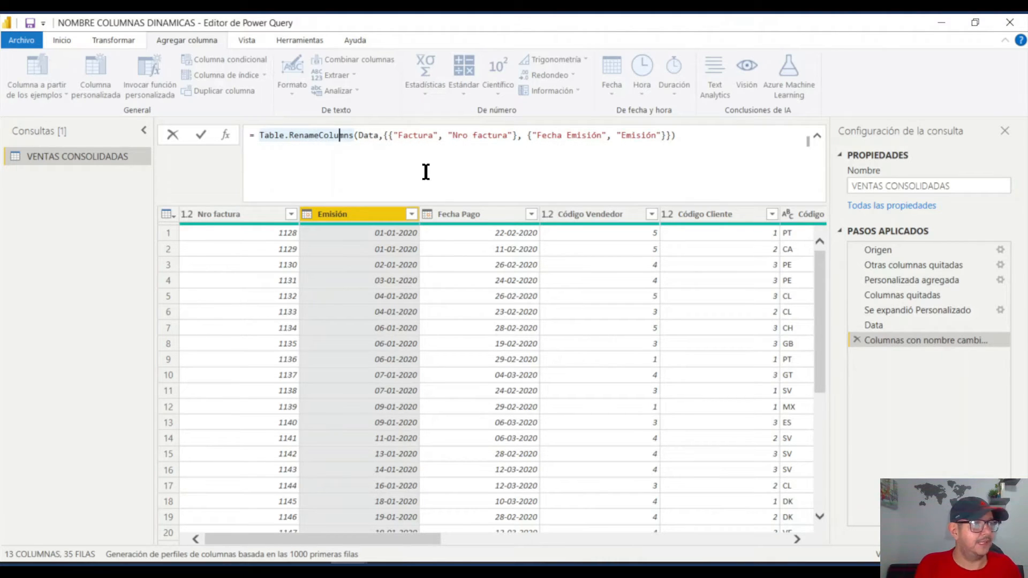
pyautogui.click(856, 337)
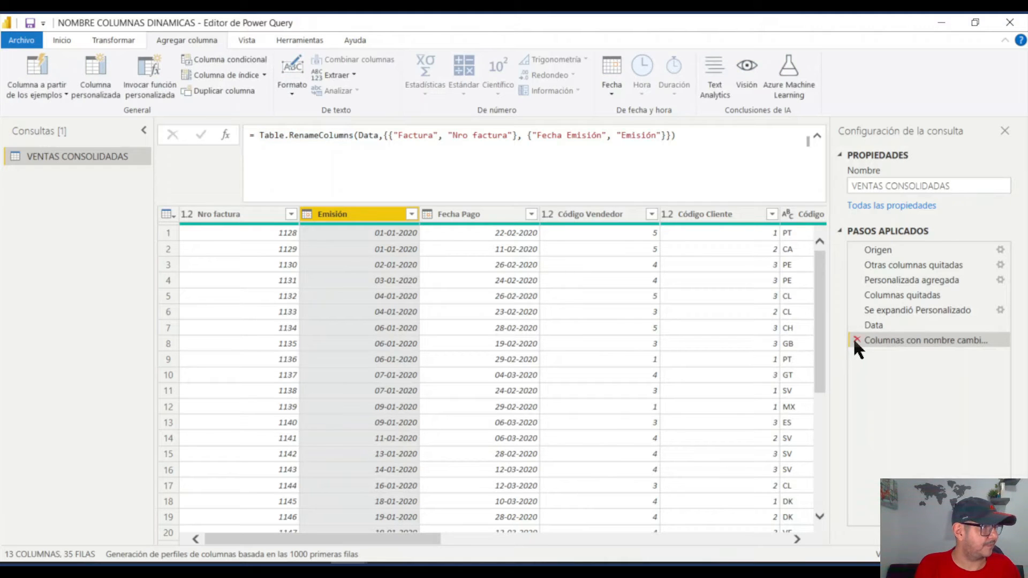
pyautogui.click(857, 340)
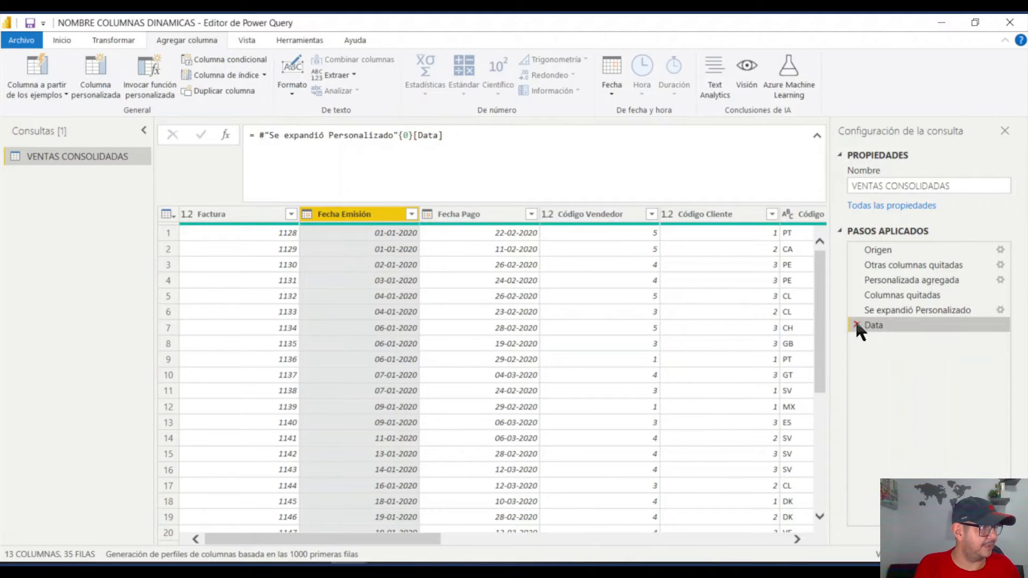
pyautogui.click(856, 325)
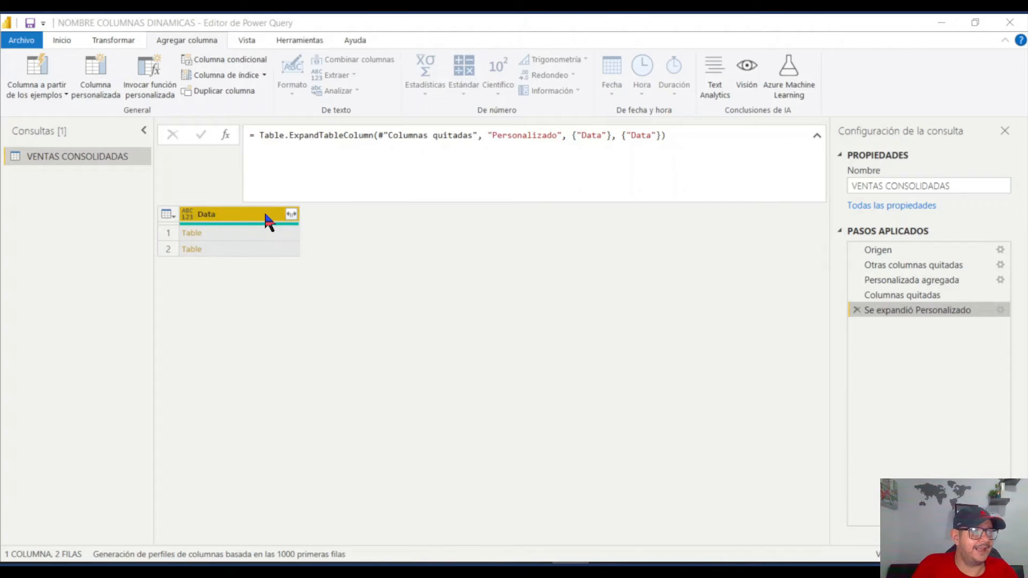
# Step: Start a new custom column on the Data query and name it Nombre_Anterior
pyautogui.click(255, 221)
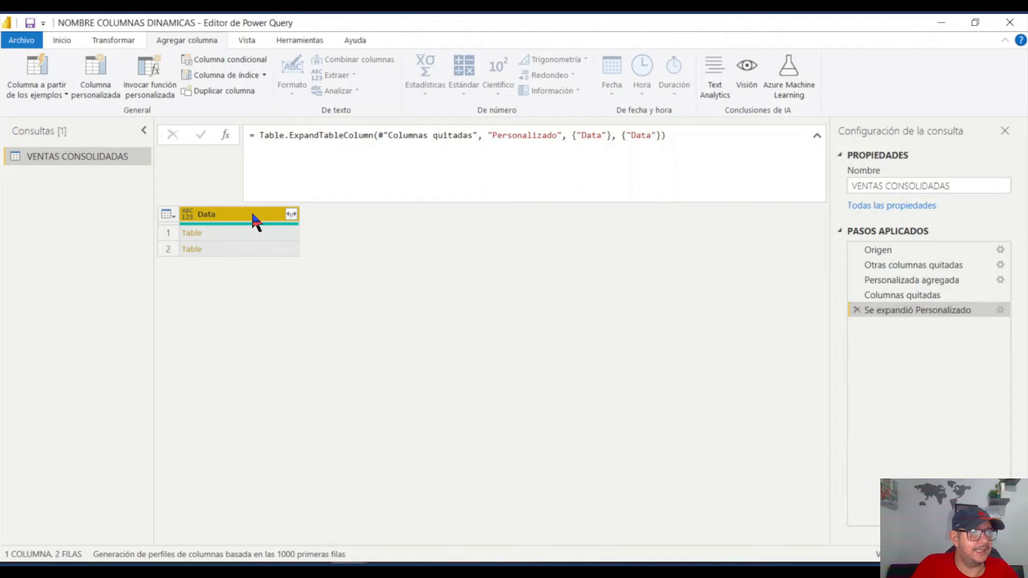
pyautogui.click(87, 71)
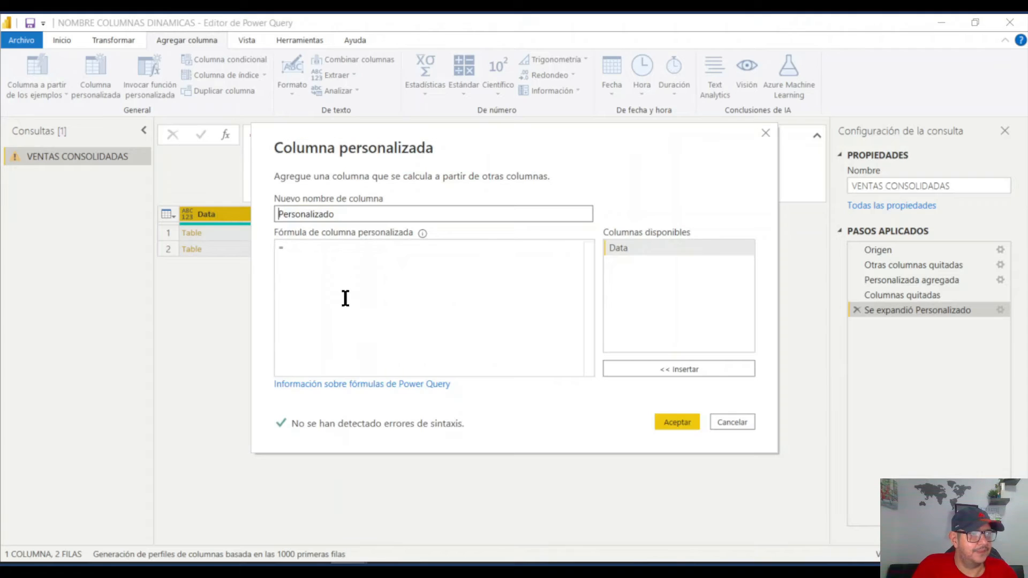
pyautogui.moveTo(341, 216); pyautogui.dragTo(261, 210)
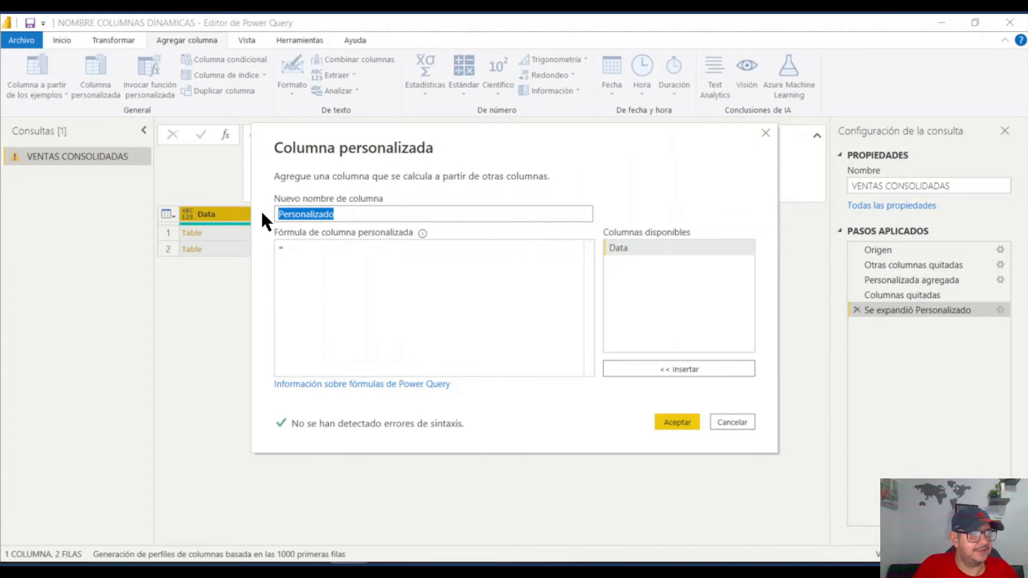
pyautogui.write('Nombre')
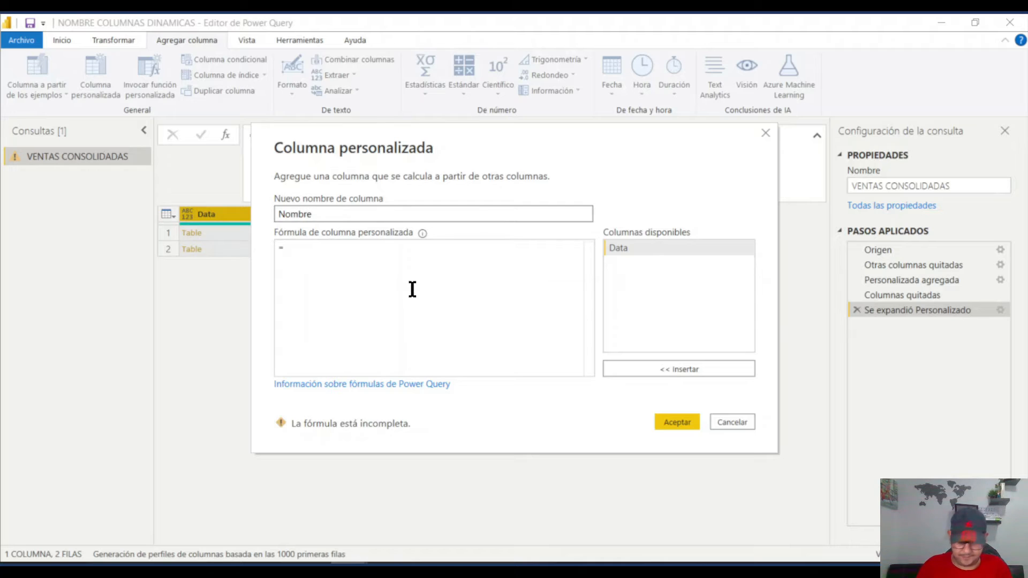
pyautogui.write(' Anterior')
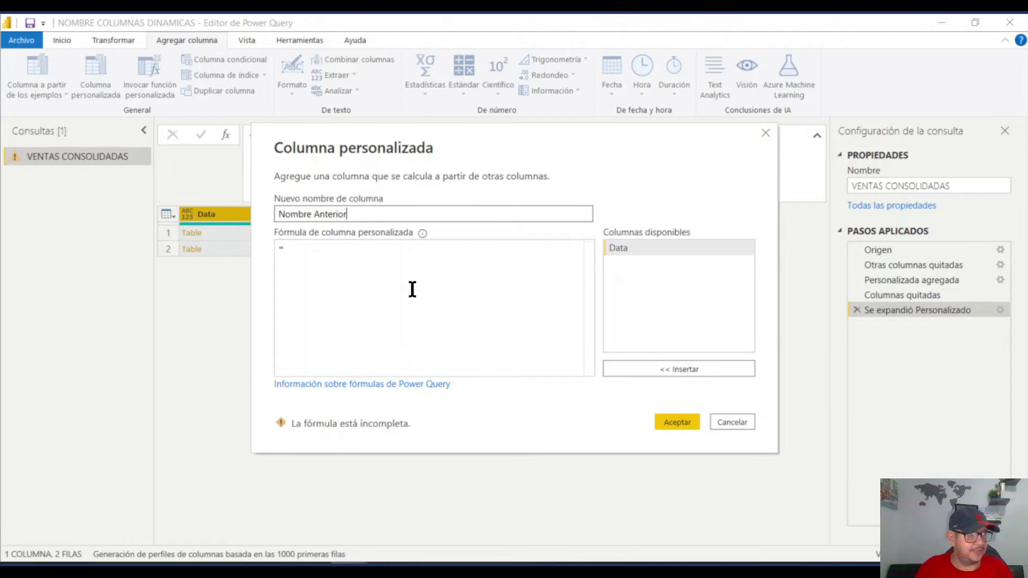
pyautogui.click(313, 215)
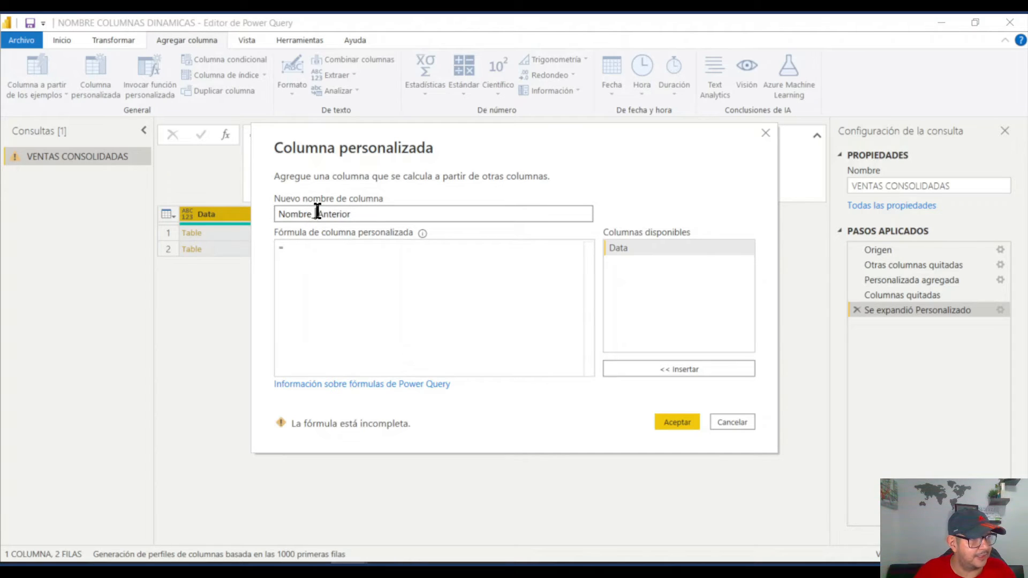
pyautogui.press('BackSpace')
pyautogui.click(324, 263)
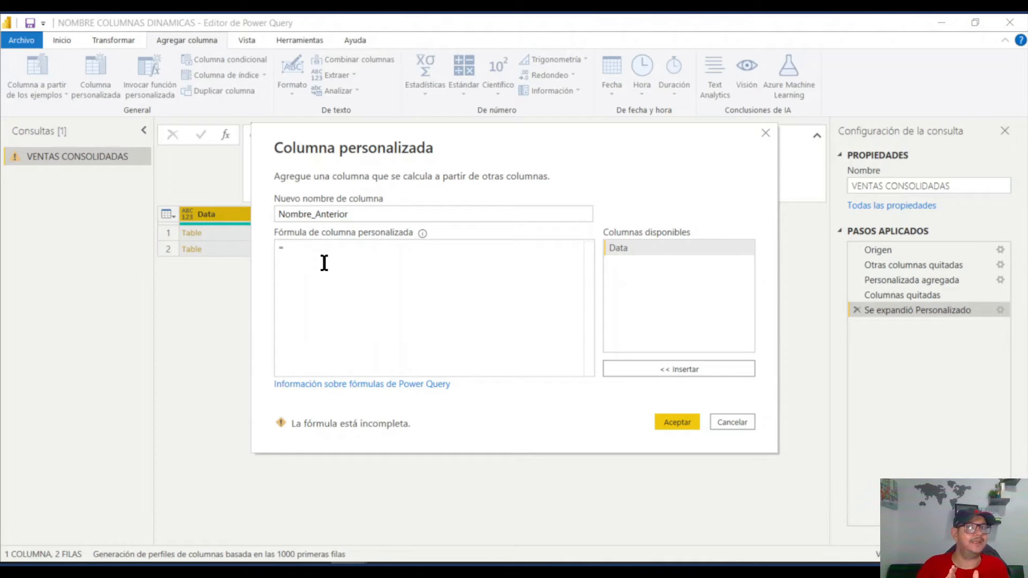
# Step: Enter the Table.ColumnNames function in the custom column formula, removing the leftover duplicate text before it
pyautogui.write('tabl')
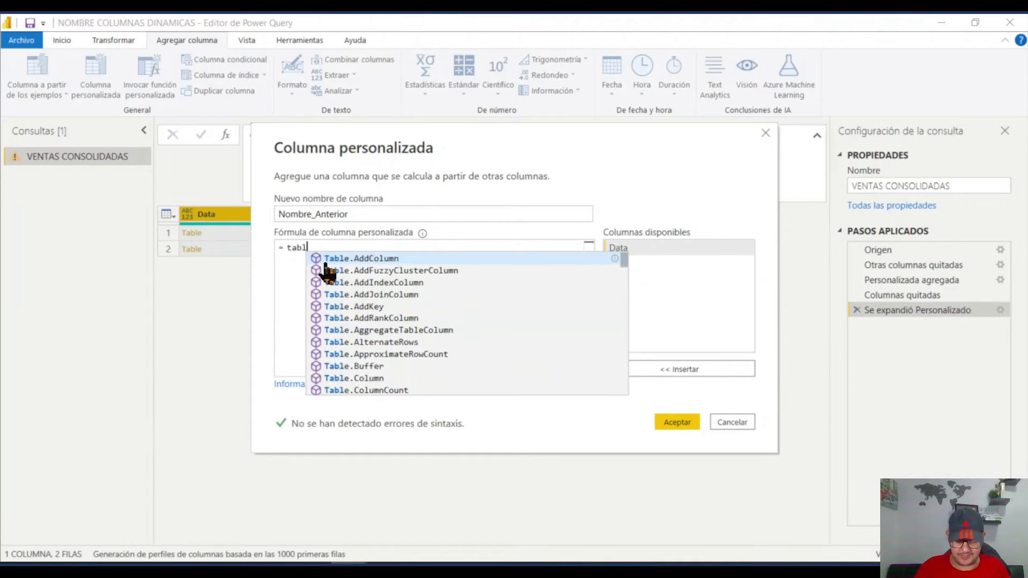
pyautogui.write('e.')
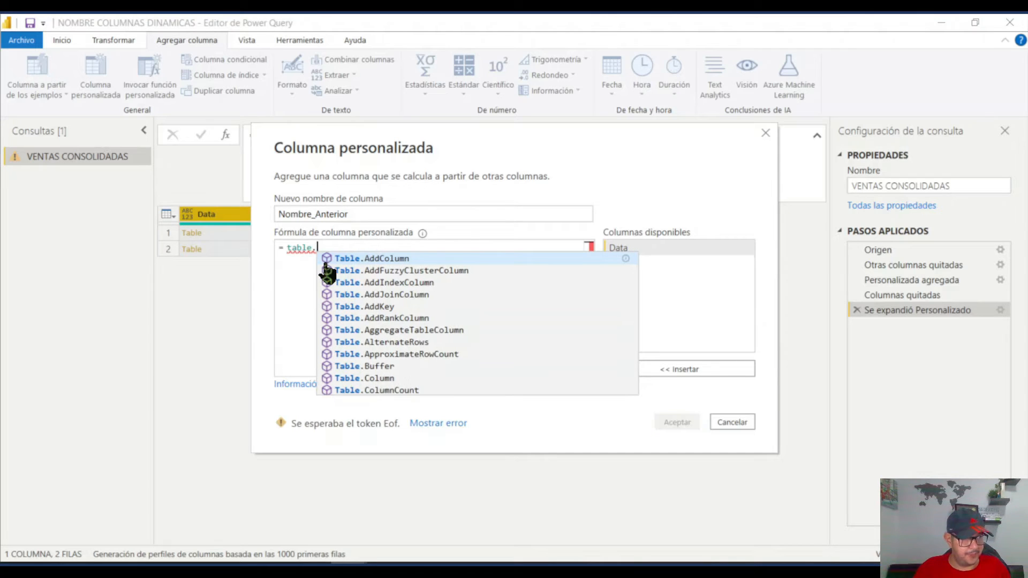
pyautogui.write('c')
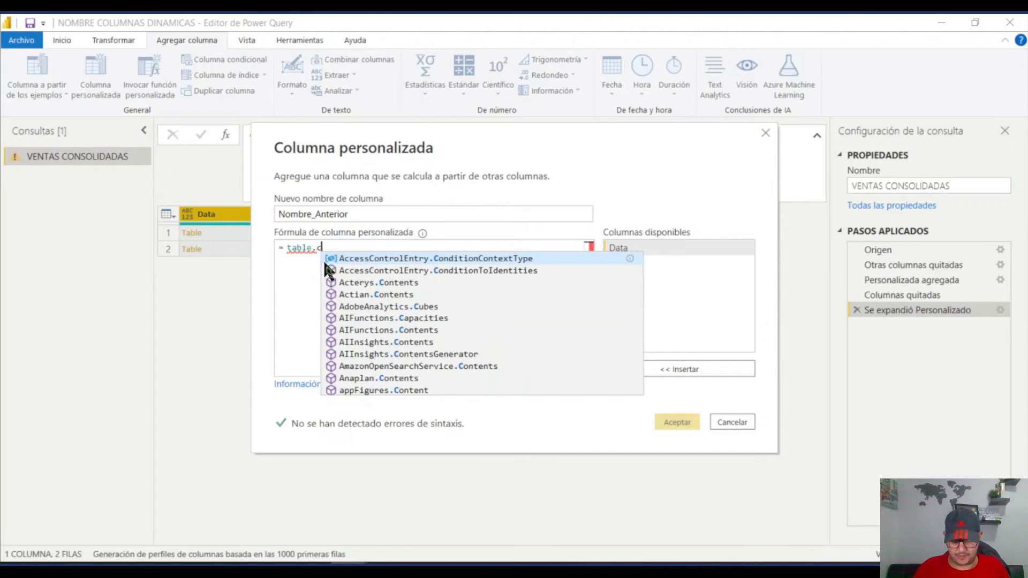
pyautogui.write('olu')
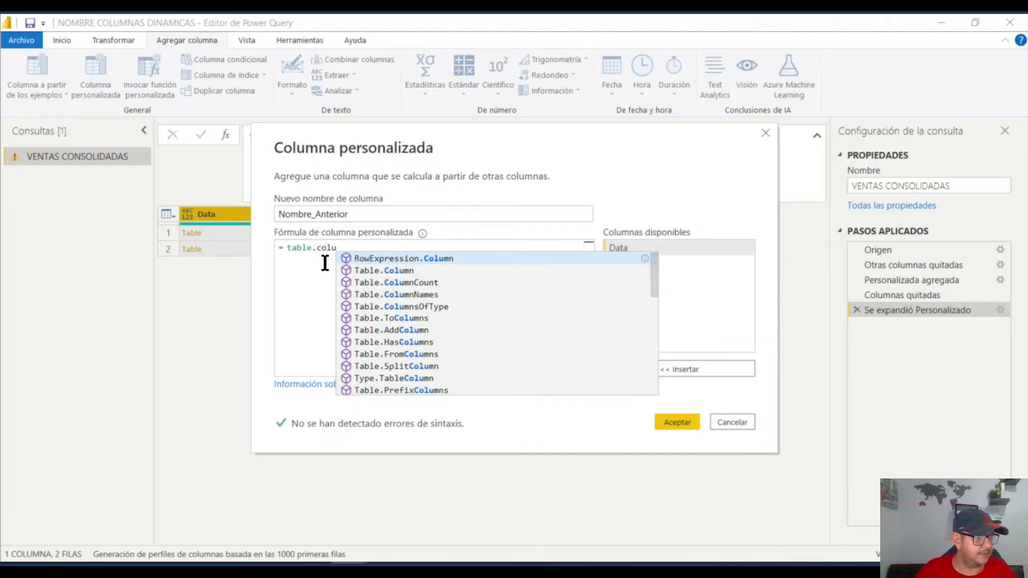
pyautogui.click(403, 295)
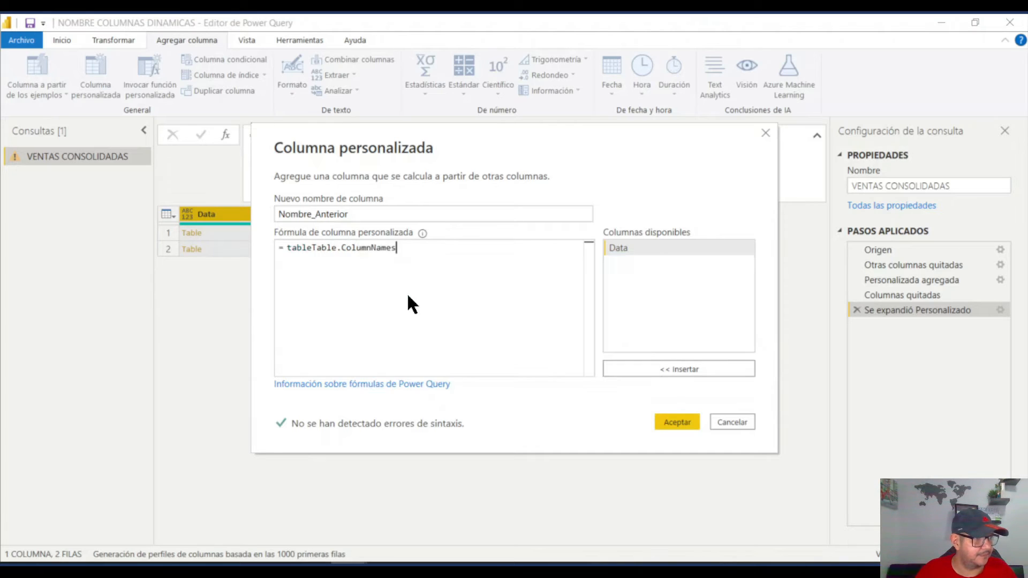
pyautogui.moveTo(312, 248); pyautogui.dragTo(322, 287)
pyautogui.press('Left')
pyautogui.press('BackSpace')
pyautogui.press('BackSpace')
pyautogui.press('BackSpace')
pyautogui.press('BackSpace')
pyautogui.press('BackSpace')
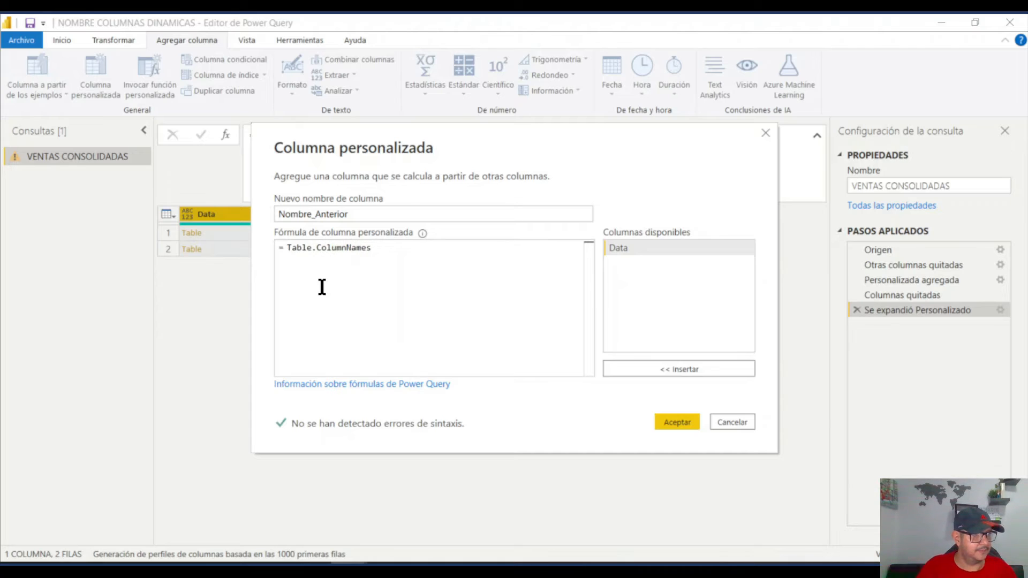
# Step: Complete the formula as Table.ColumnNames([Data]) and create the Nombre_Anterior column
pyautogui.click(374, 247)
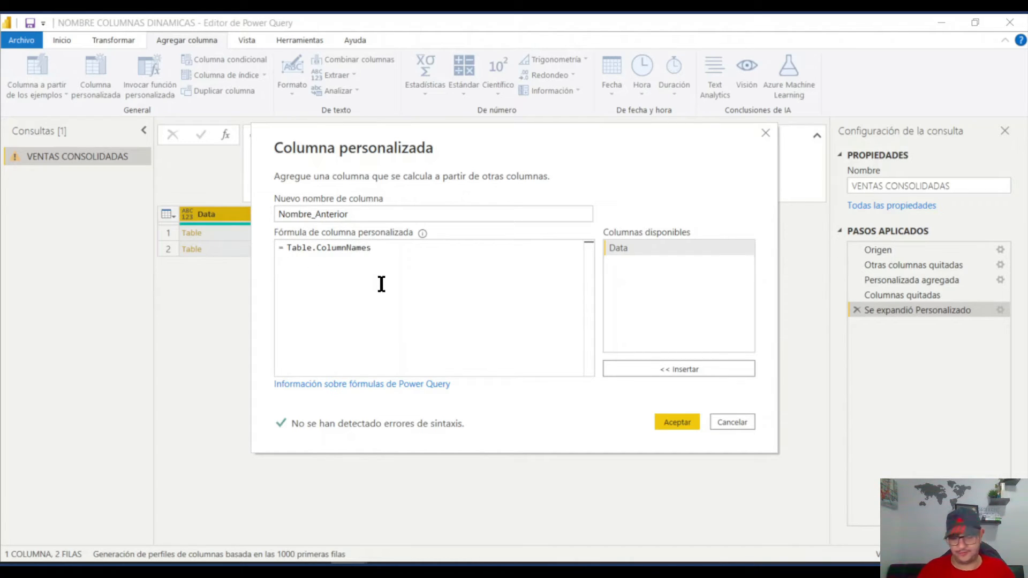
pyautogui.write('(')
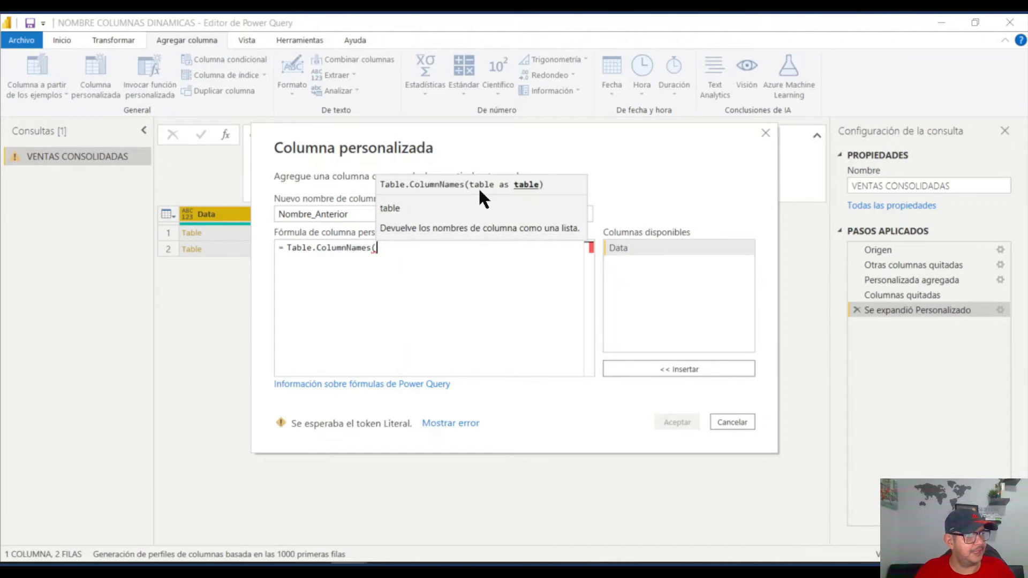
pyautogui.doubleClick(627, 248)
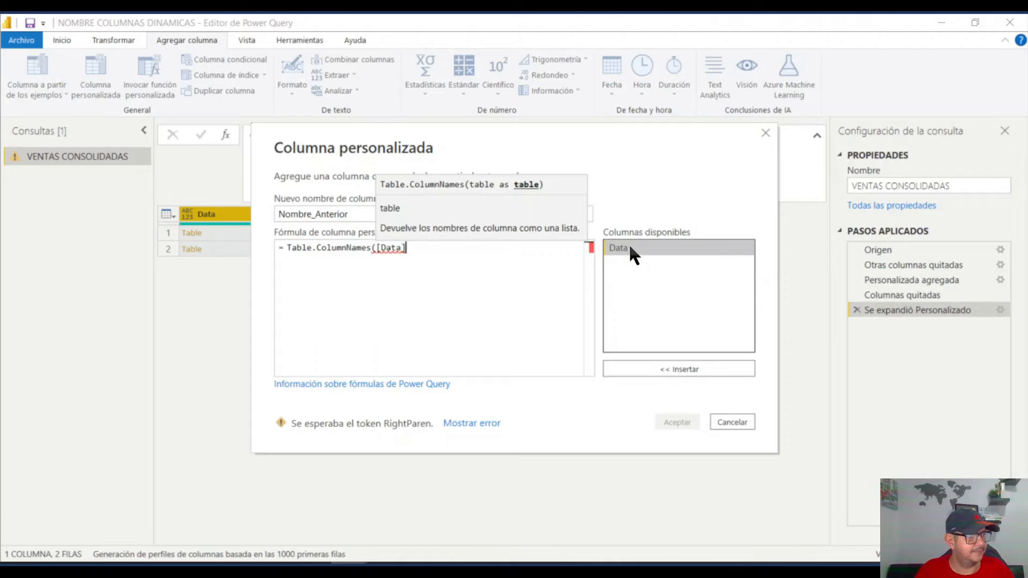
pyautogui.write(')')
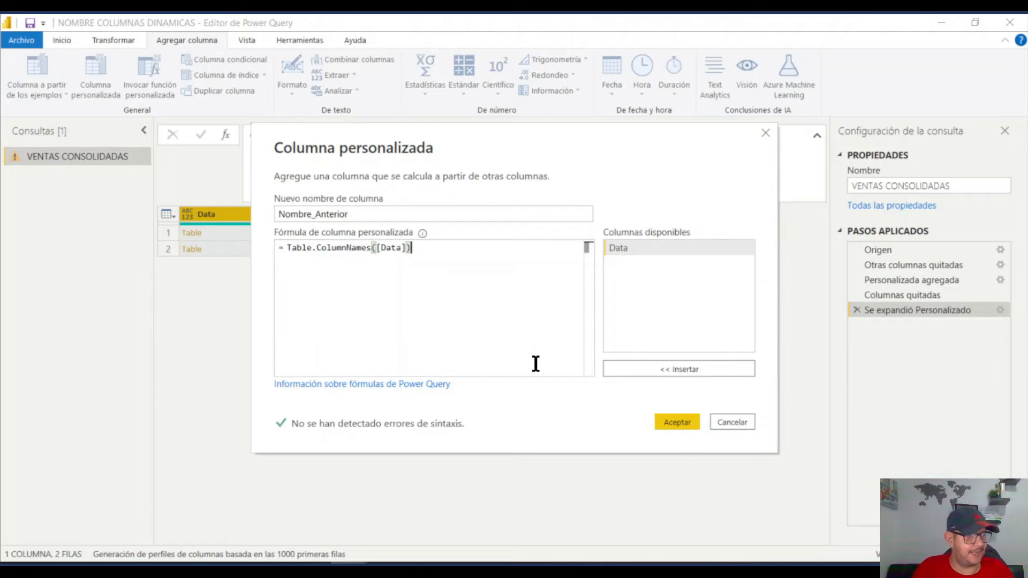
pyautogui.click(678, 422)
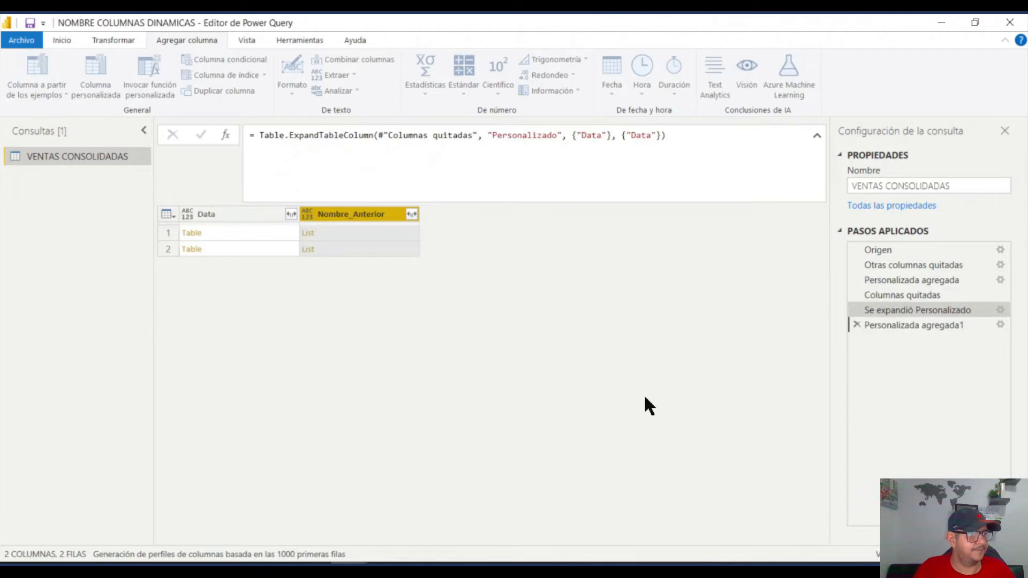
# Step: Preview the Nombre_Anterior list of each row in an enlarged preview and compare it with the headers of the matching Data table
pyautogui.click(354, 233)
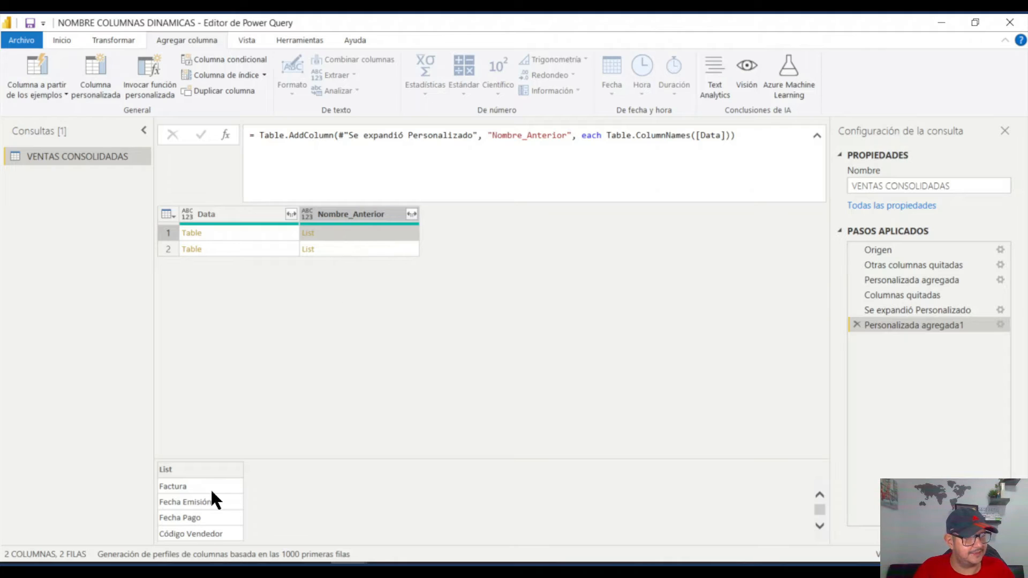
pyautogui.moveTo(297, 458); pyautogui.dragTo(320, 324)
pyautogui.scroll(-1, 229, 406)
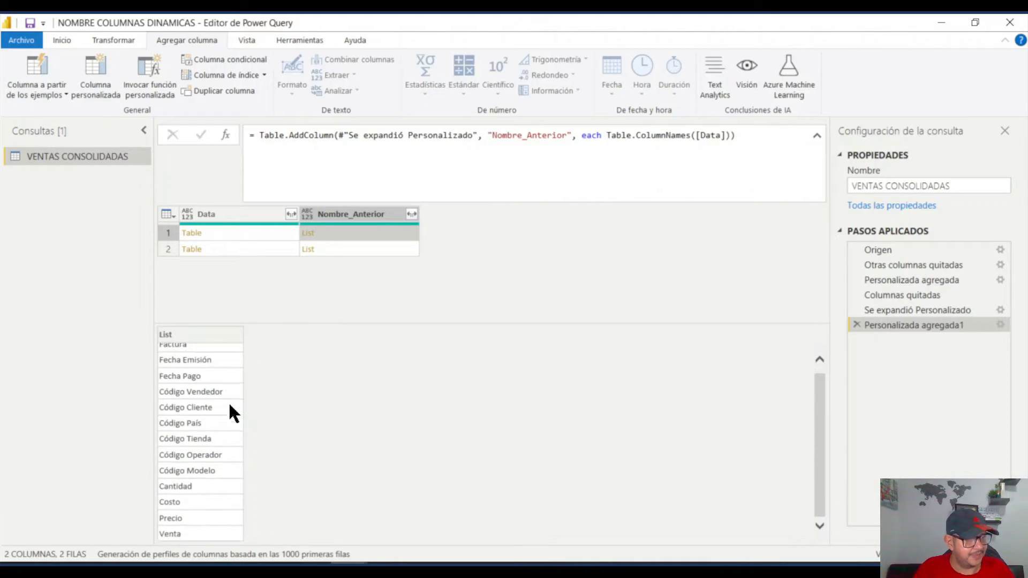
pyautogui.scroll(1, 195, 490)
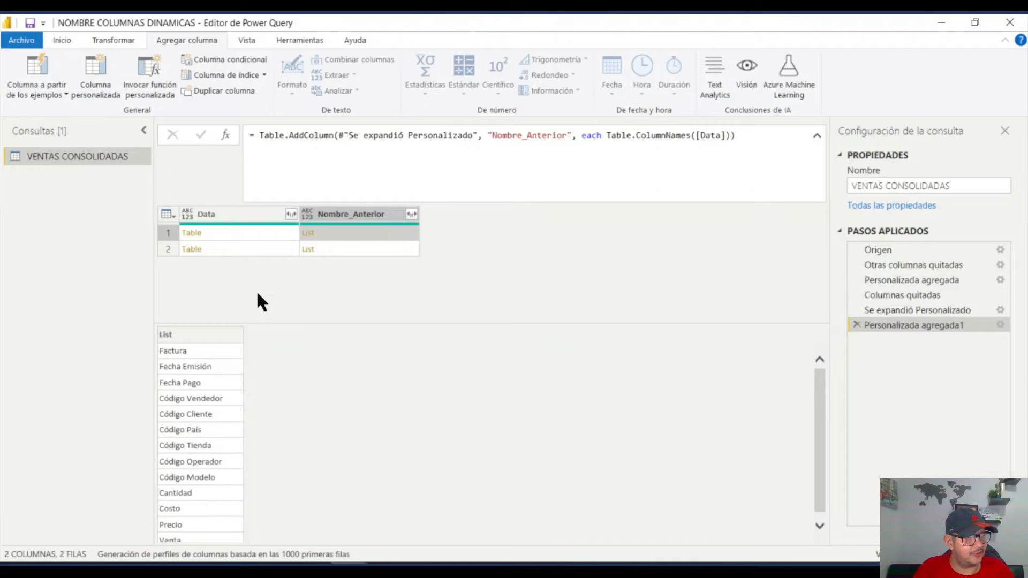
pyautogui.click(243, 231)
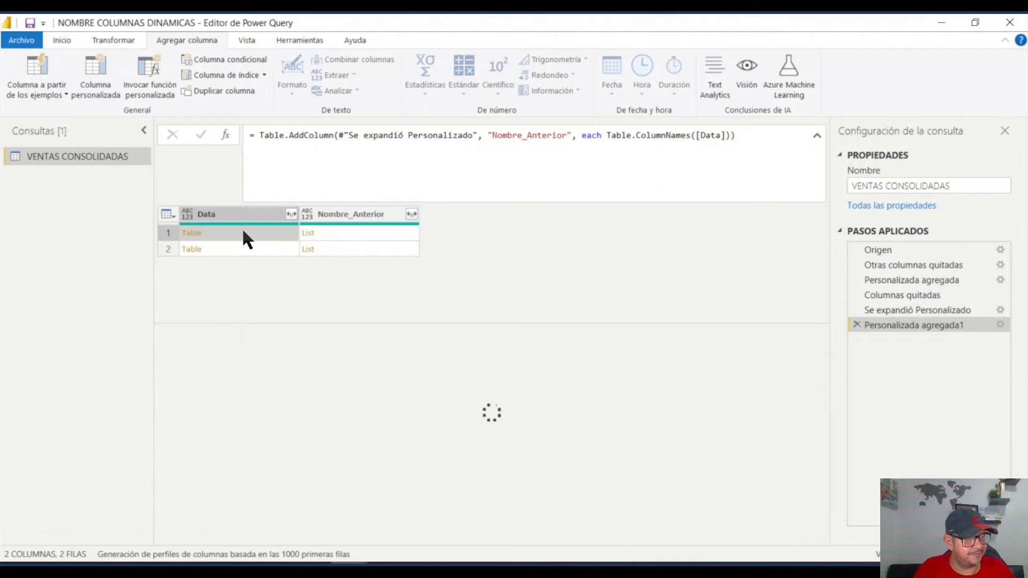
pyautogui.click(346, 230)
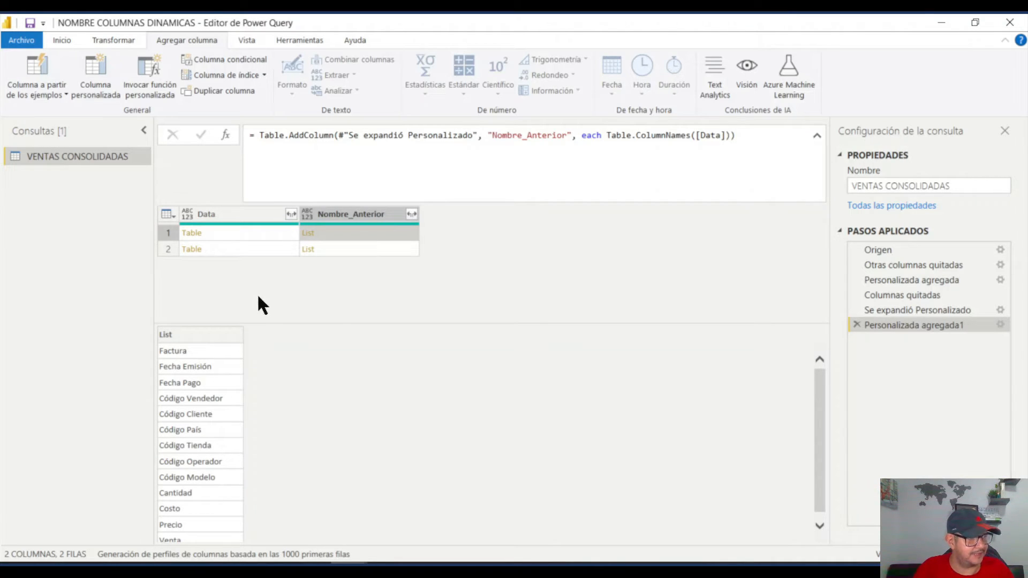
pyautogui.click(362, 250)
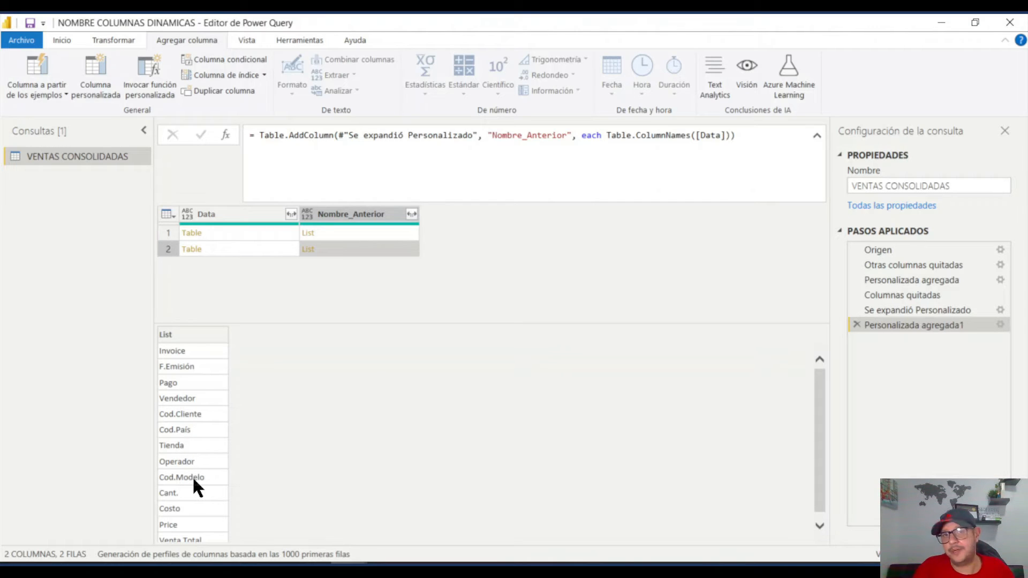
pyautogui.click(236, 249)
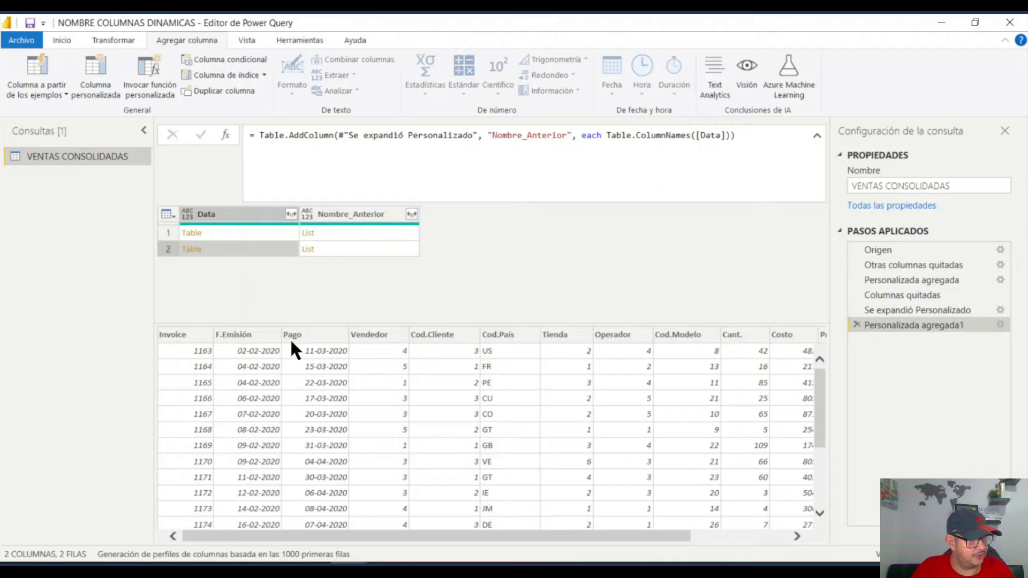
pyautogui.click(356, 250)
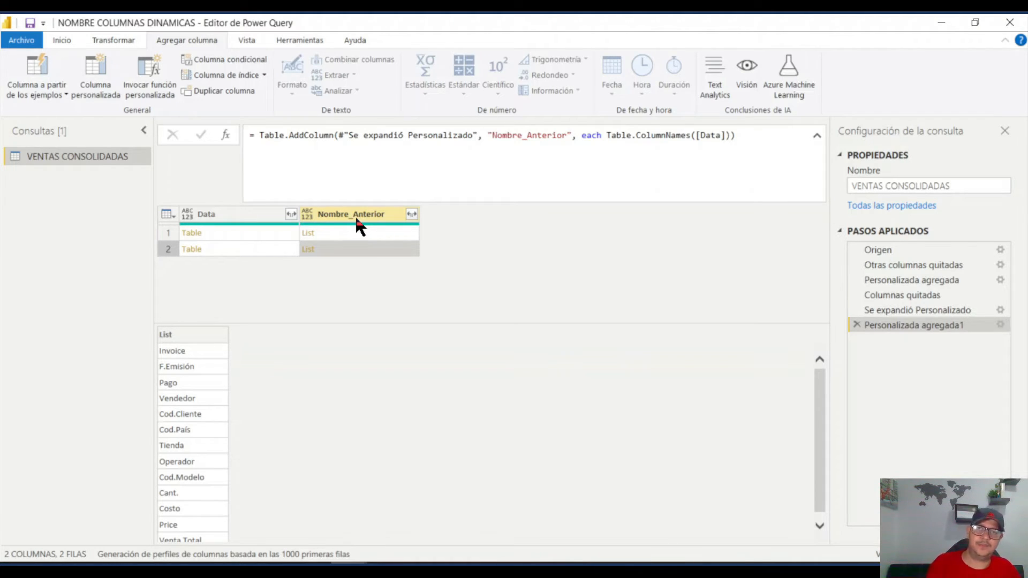
# Step: Import sheet Hoja1 from the Excel workbook Nombres Columnas.xlsx as a new query
pyautogui.rightClick(65, 195)
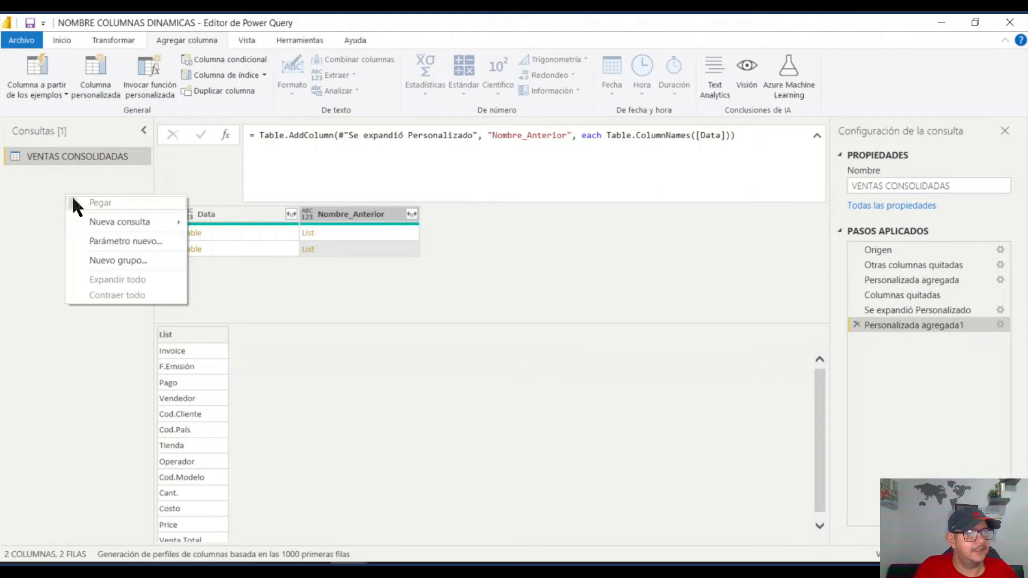
pyautogui.moveTo(89, 222)
pyautogui.click(252, 220)
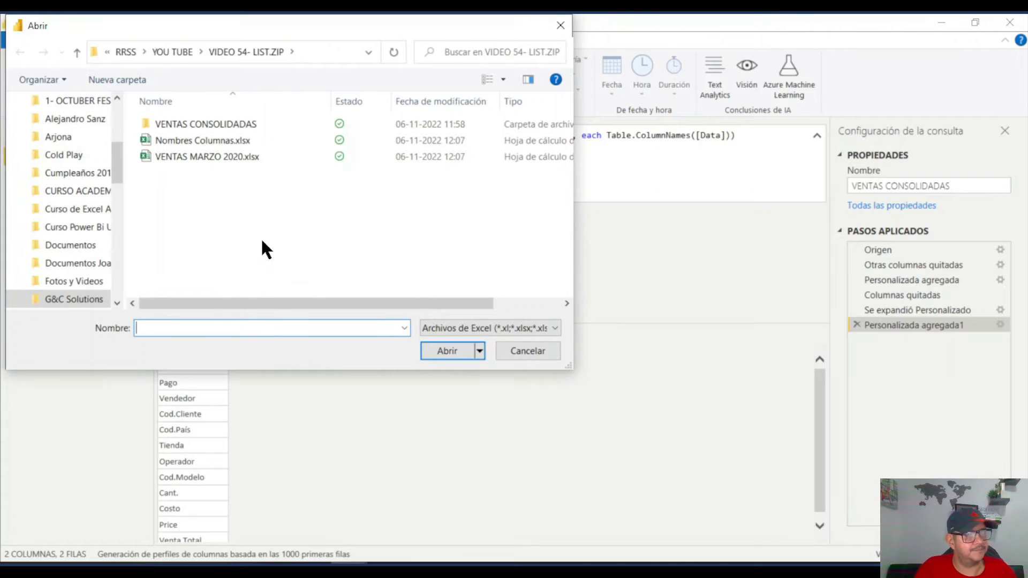
pyautogui.click(195, 141)
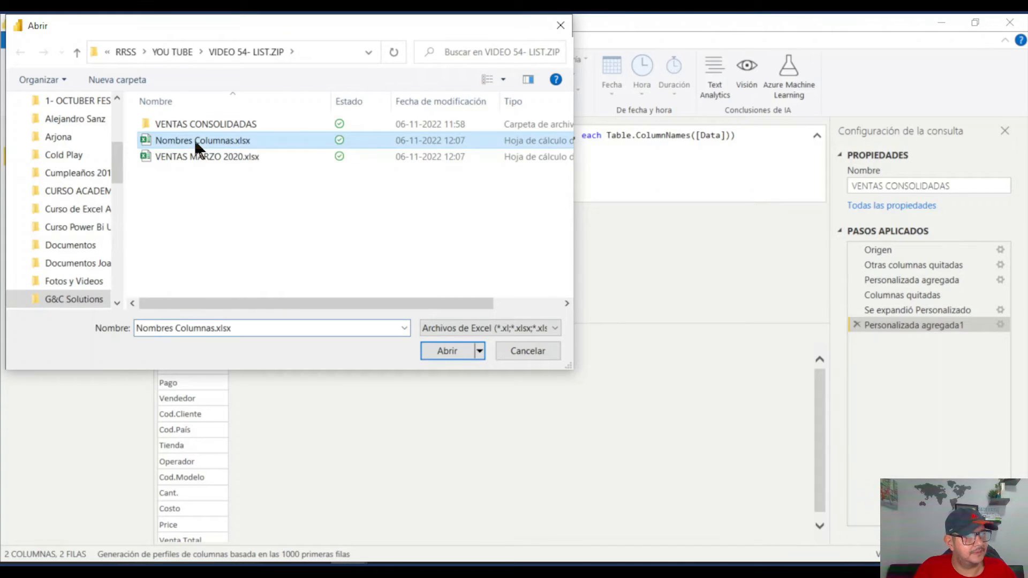
pyautogui.click(447, 351)
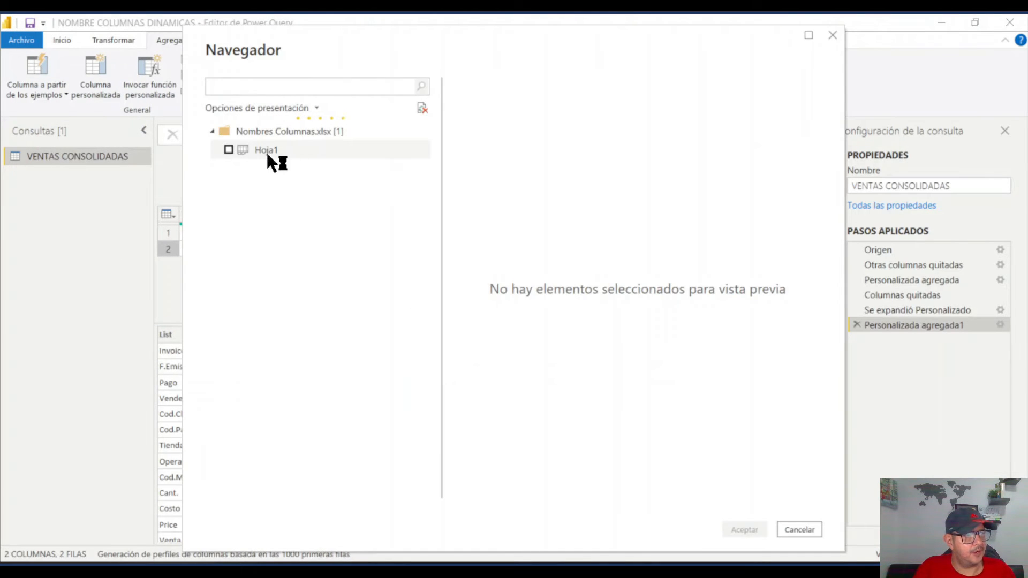
pyautogui.click(229, 151)
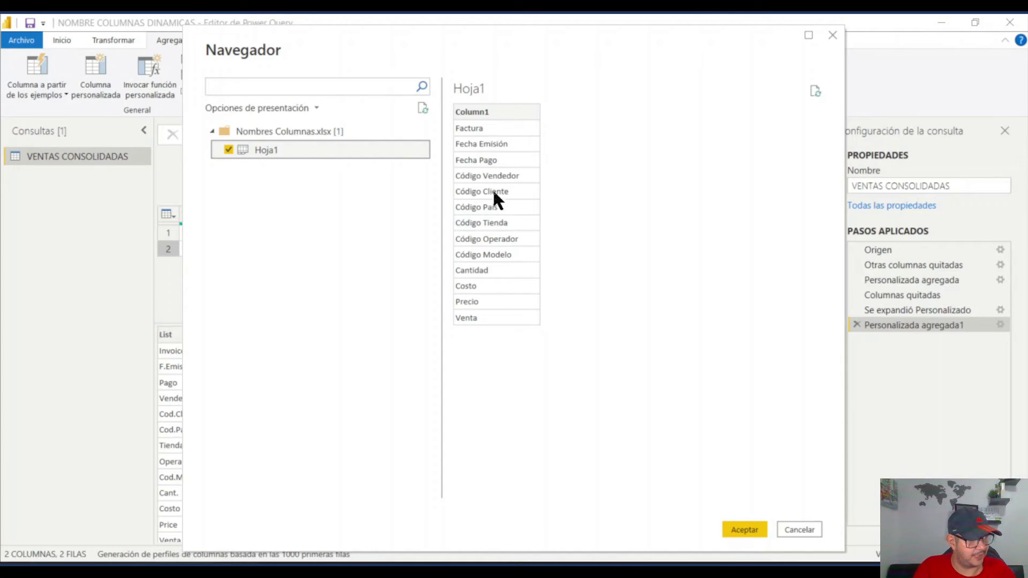
pyautogui.click(744, 530)
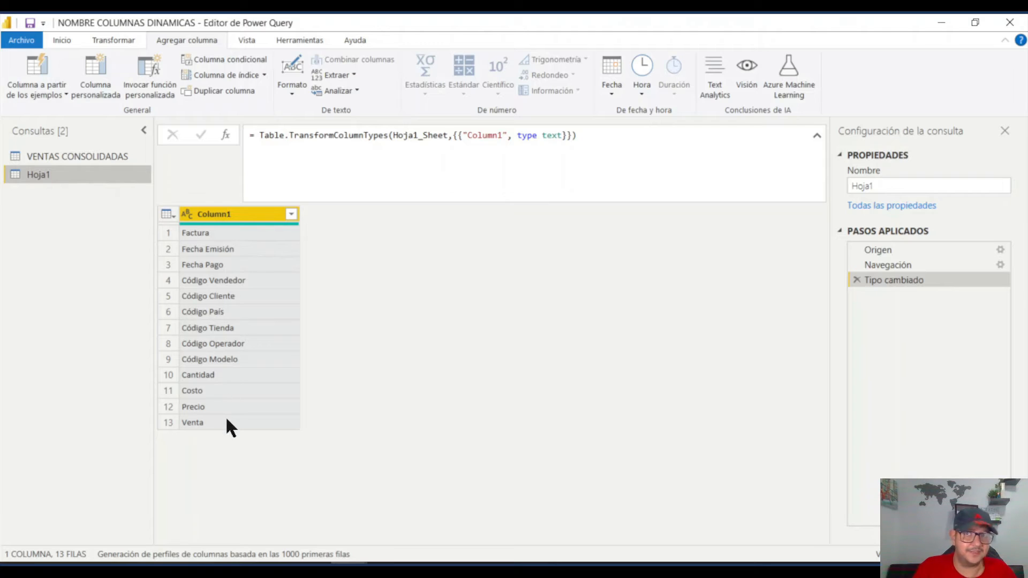
# Step: Drill down into Column1 of the Hoja1 query to turn it into a list, and collapse the expanded formula display
pyautogui.rightClick(238, 213)
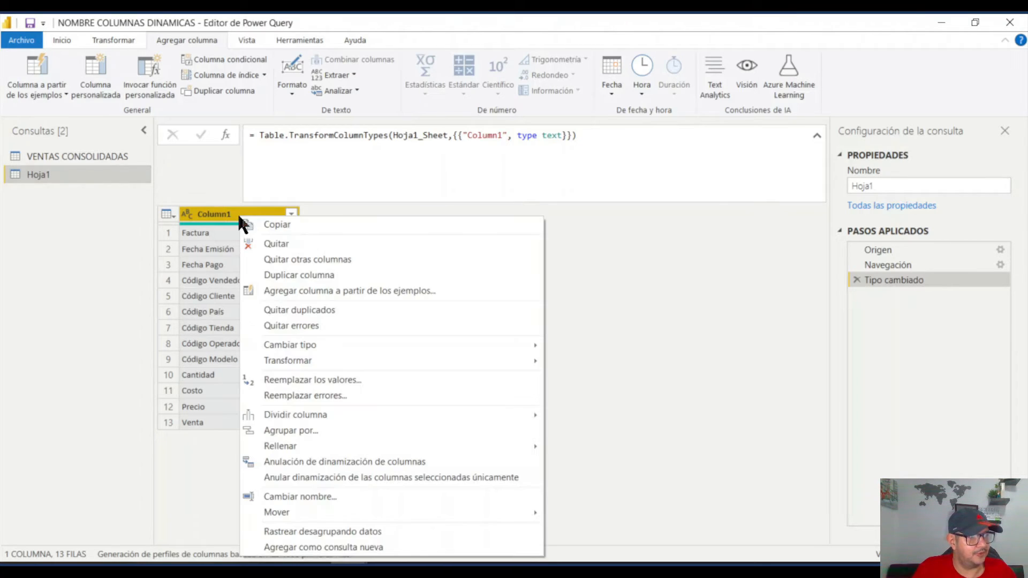
pyautogui.click(313, 531)
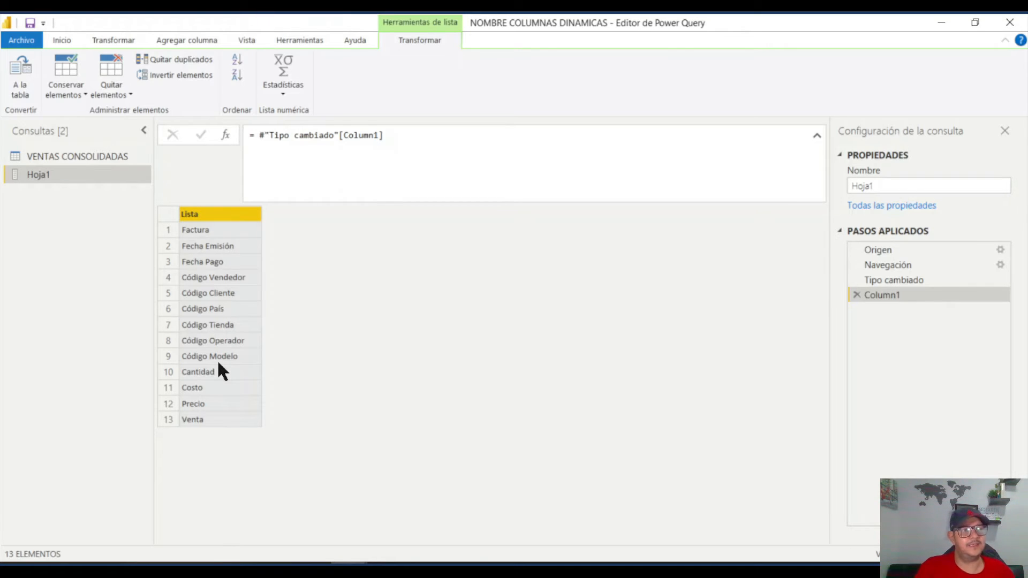
pyautogui.click(364, 172)
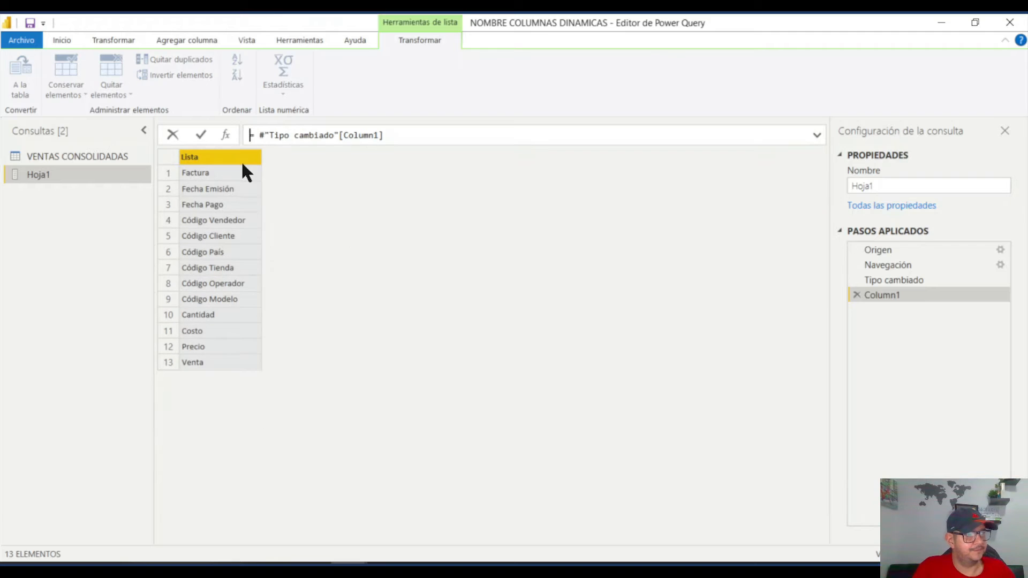
# Step: Rename the Hoja1 query as Nombres_Nuevos
pyautogui.doubleClick(46, 173)
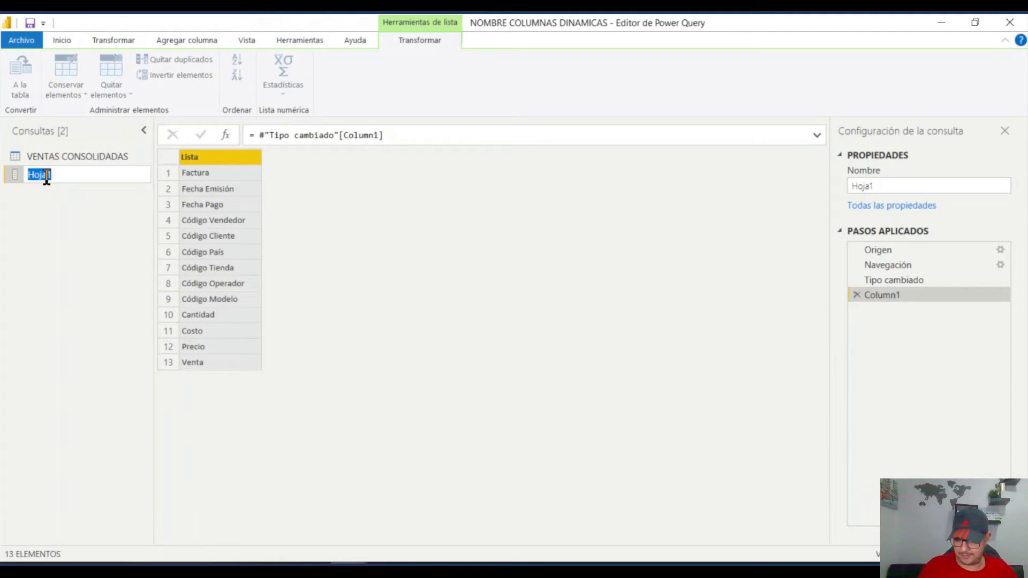
pyautogui.write('Nombres_')
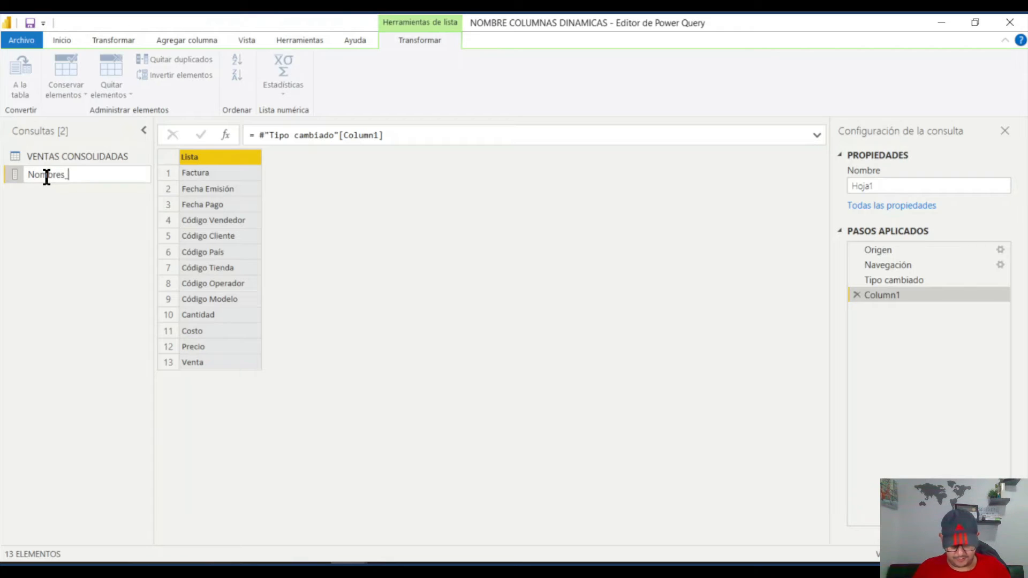
pyautogui.write('Nuevos')
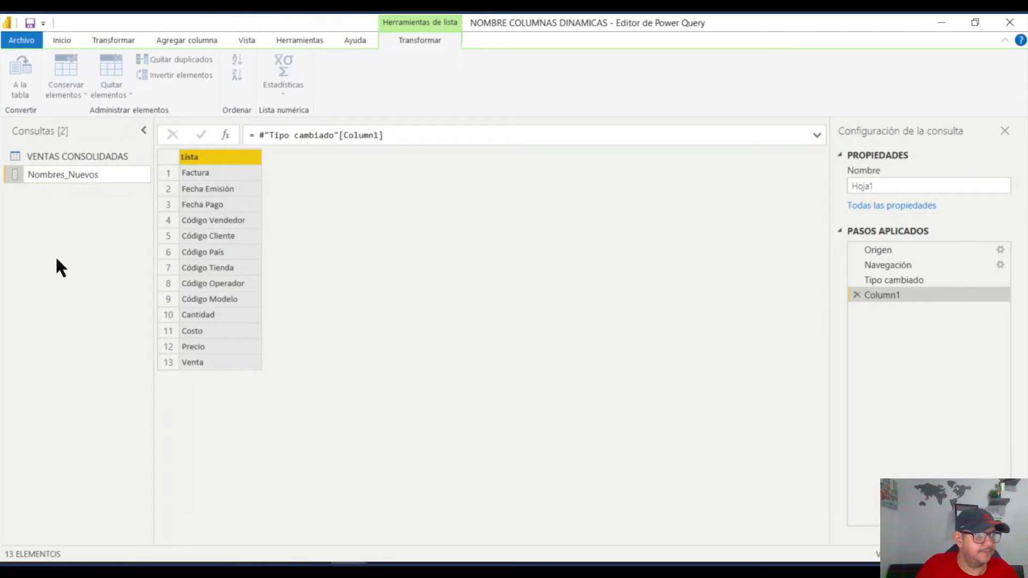
pyautogui.press('Return')
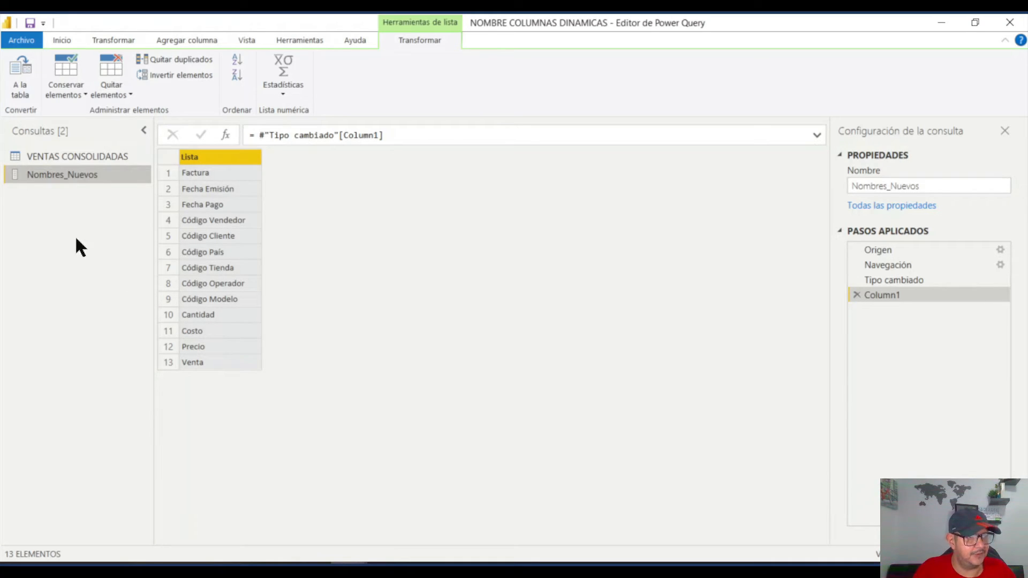
# Step: Return to the VENTAS CONSOLIDADAS query and preview the Nombre_Anterior lists of both rows
pyautogui.click(89, 151)
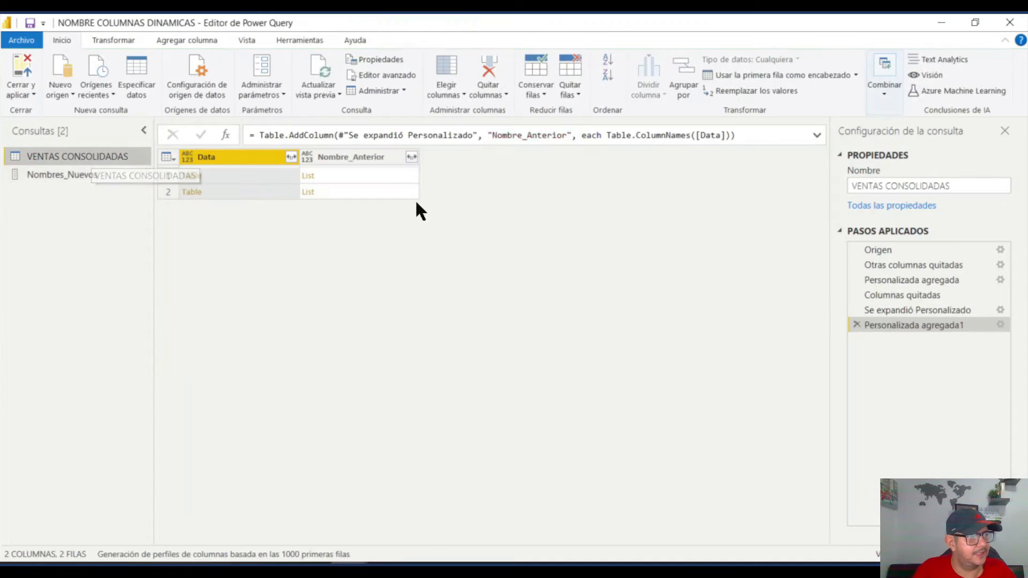
pyautogui.click(370, 174)
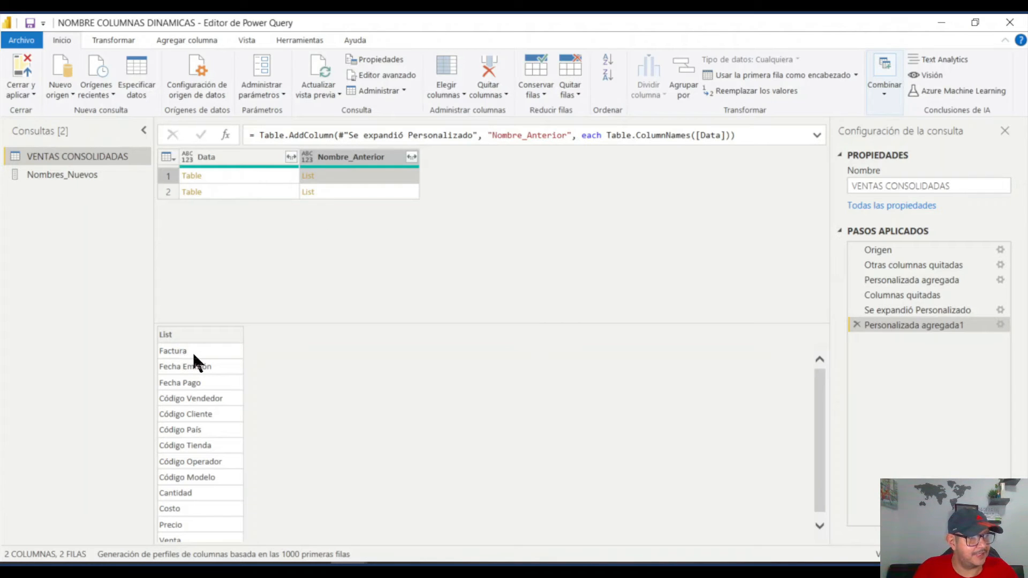
pyautogui.click(370, 193)
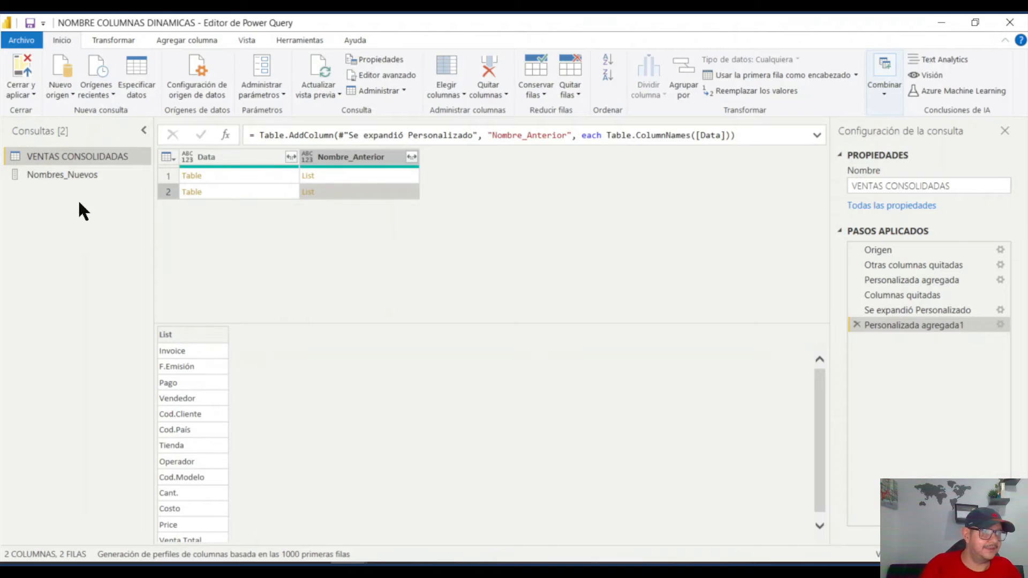
# Step: Check the Nombres_Nuevos list, then create a blank query named List_Zip
pyautogui.click(80, 175)
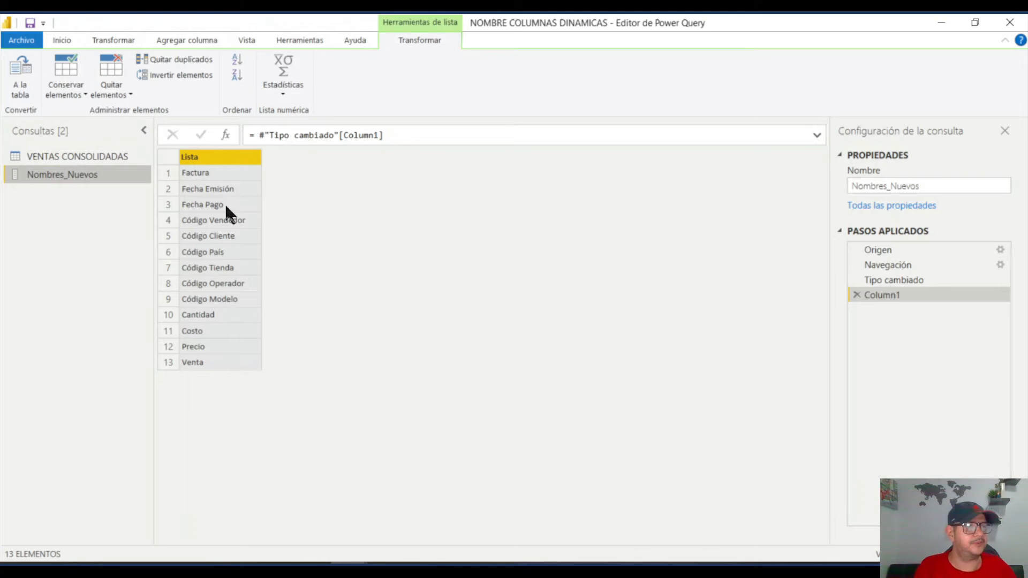
pyautogui.click(92, 156)
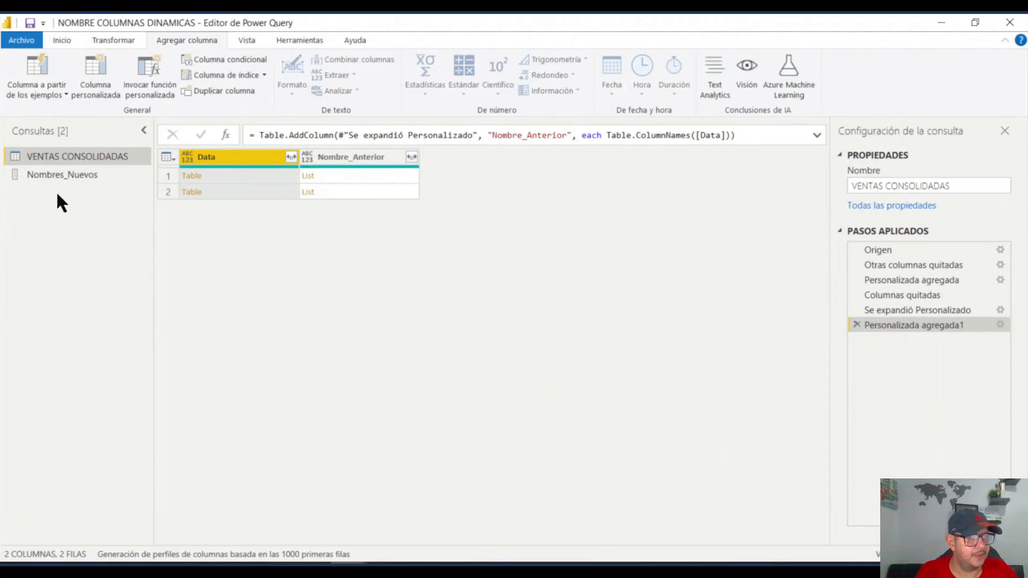
pyautogui.rightClick(49, 202)
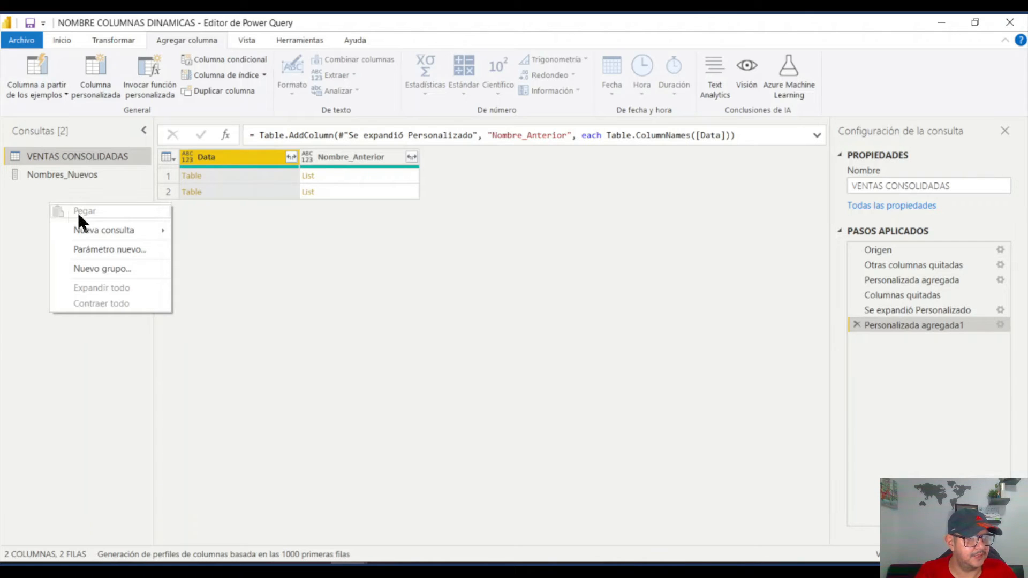
pyautogui.moveTo(154, 232)
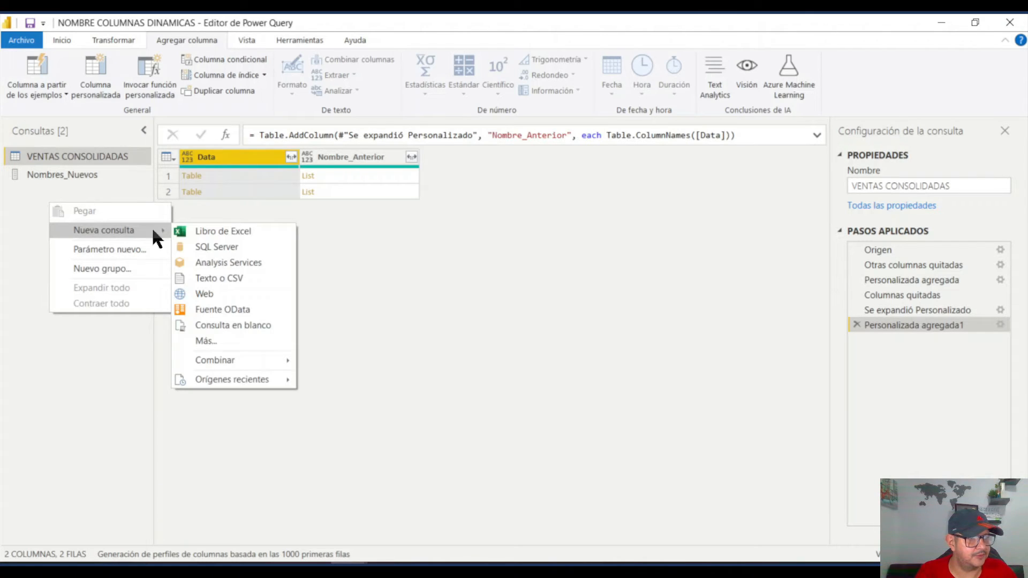
pyautogui.click(237, 324)
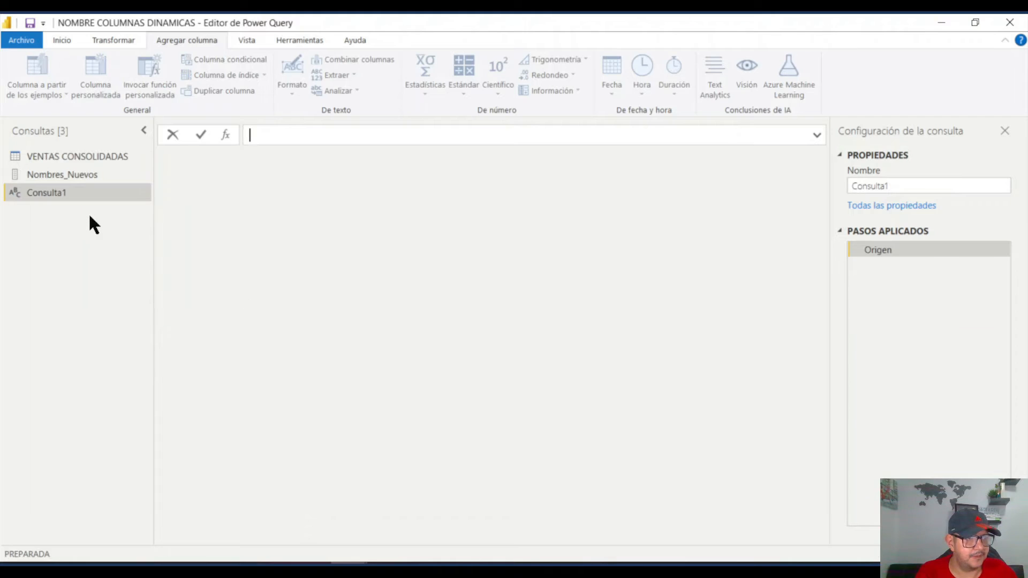
pyautogui.click(60, 196)
pyautogui.doubleClick(60, 196)
pyautogui.write('List')
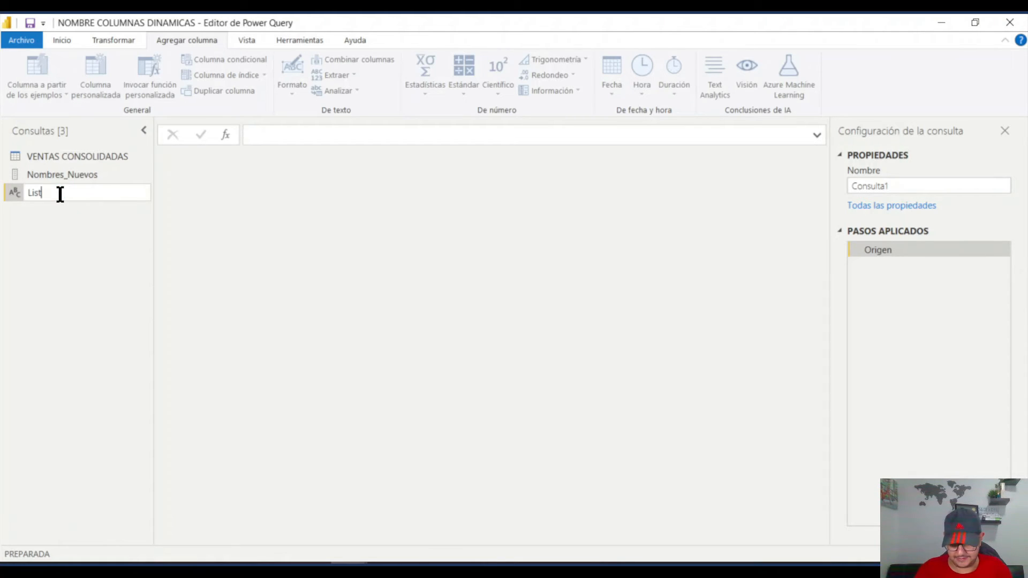
pyautogui.write('_Zip')
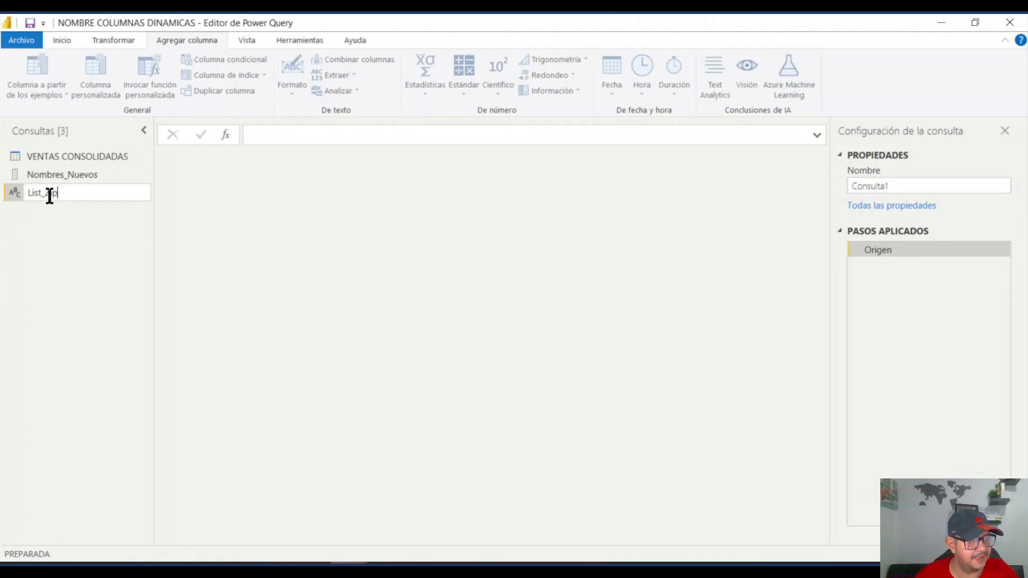
pyautogui.press('Return')
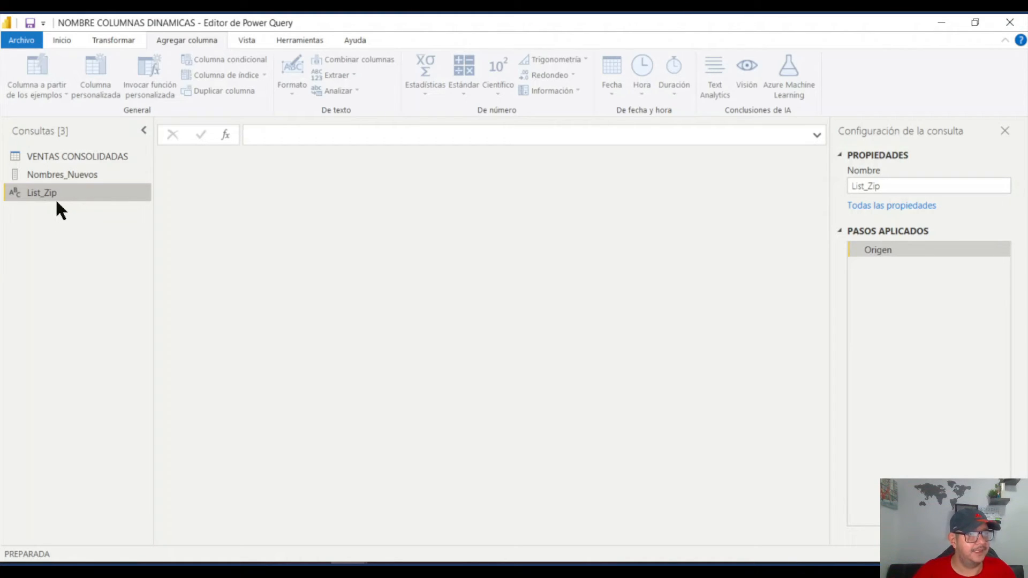
# Step: Set the List_Zip query's formula to = List.Zip and read the function's documentation and both examples
pyautogui.click(299, 134)
pyautogui.write('=listzi')
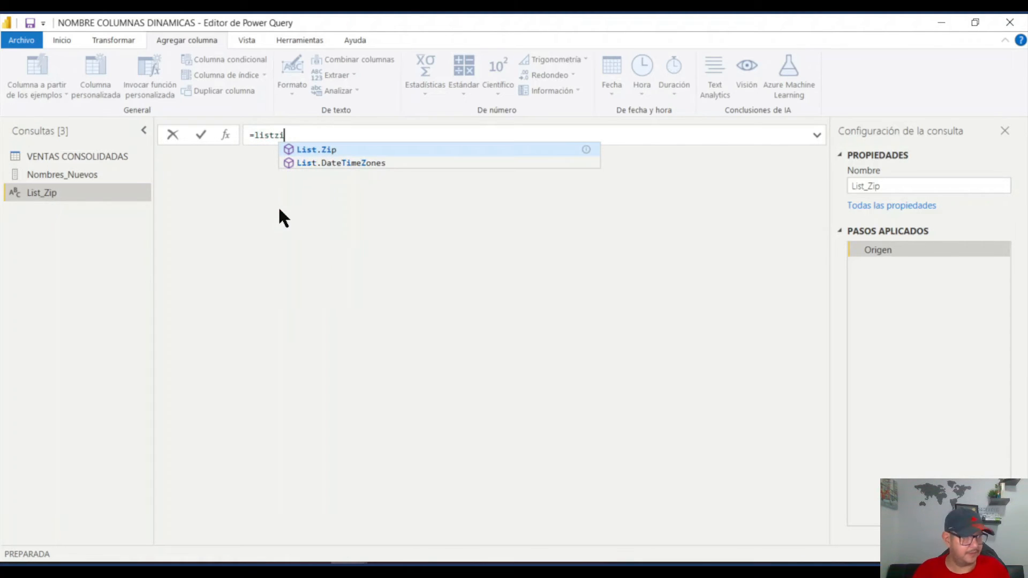
pyautogui.click(324, 152)
pyautogui.press('Return')
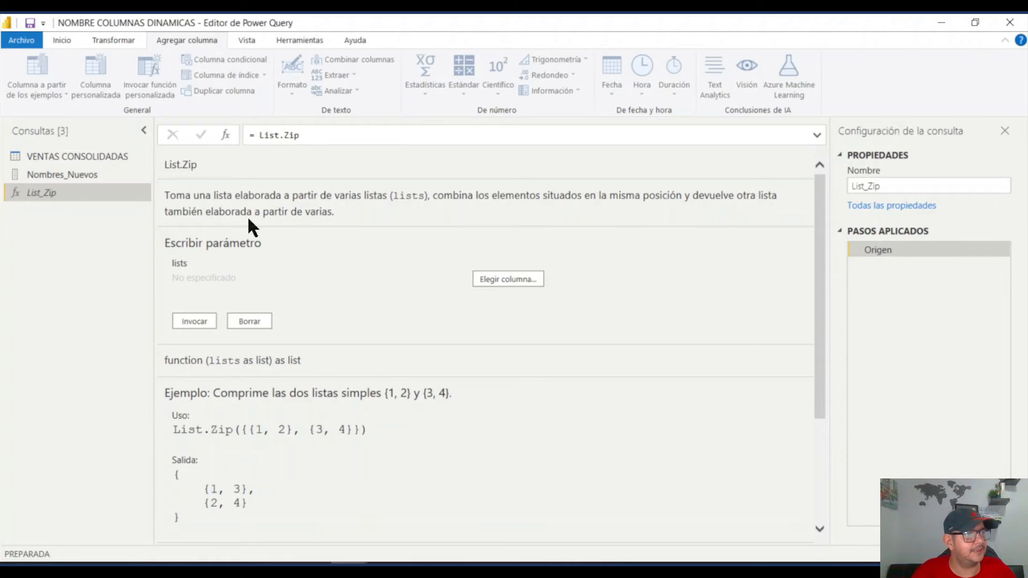
pyautogui.scroll(-3, 348, 277)
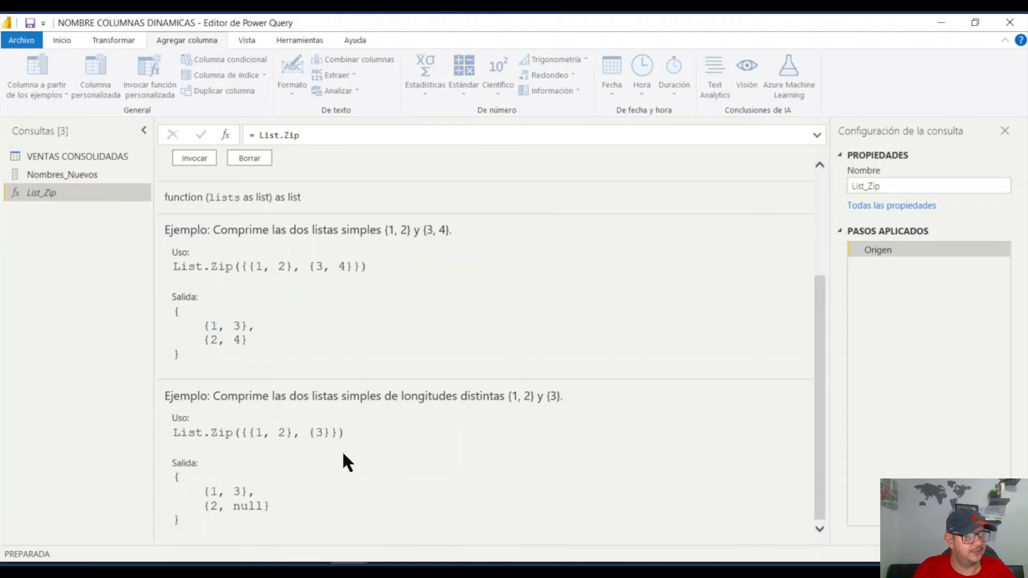
pyautogui.scroll(3, 343, 452)
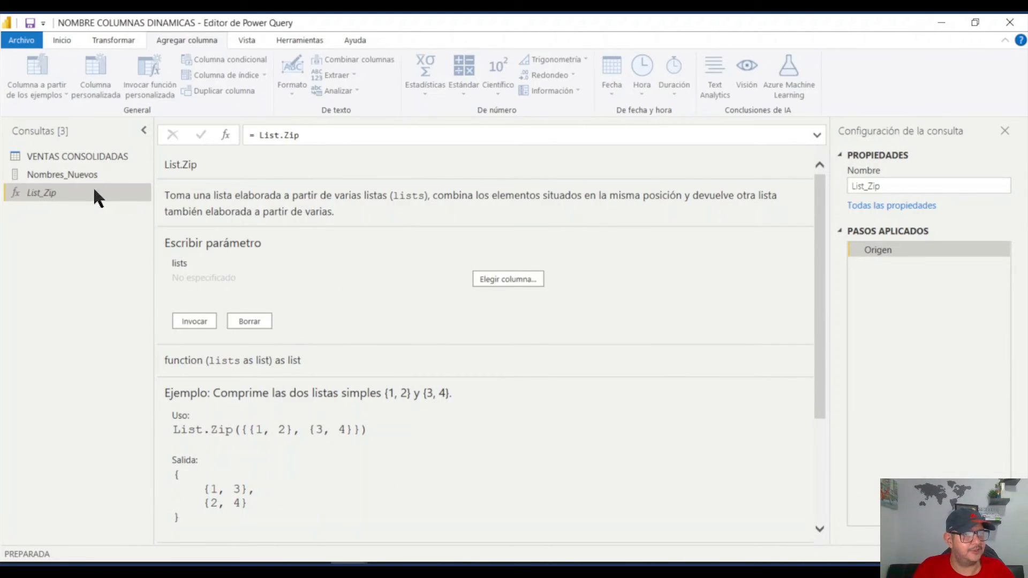
# Step: Start a custom column named Listas Unidas in the VENTAS CONSOLIDADAS query
pyautogui.click(99, 156)
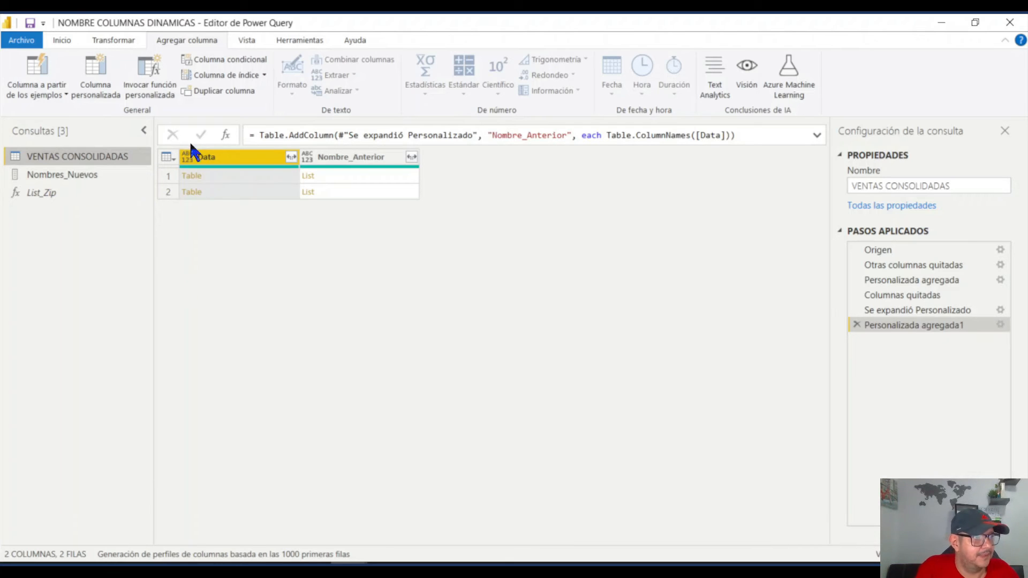
pyautogui.click(96, 85)
pyautogui.moveTo(390, 217); pyautogui.dragTo(313, 215)
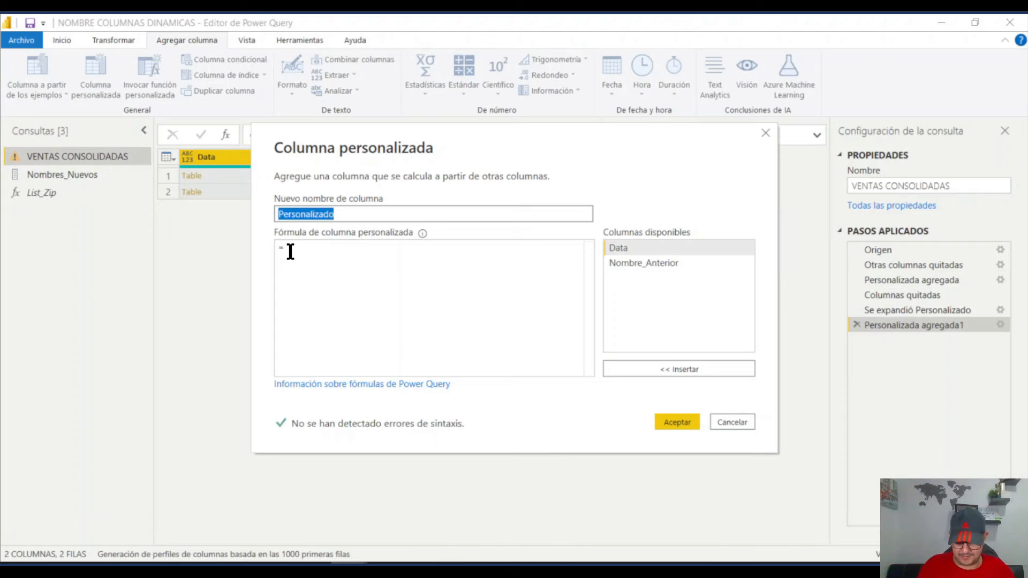
pyautogui.write('Listas Unidas')
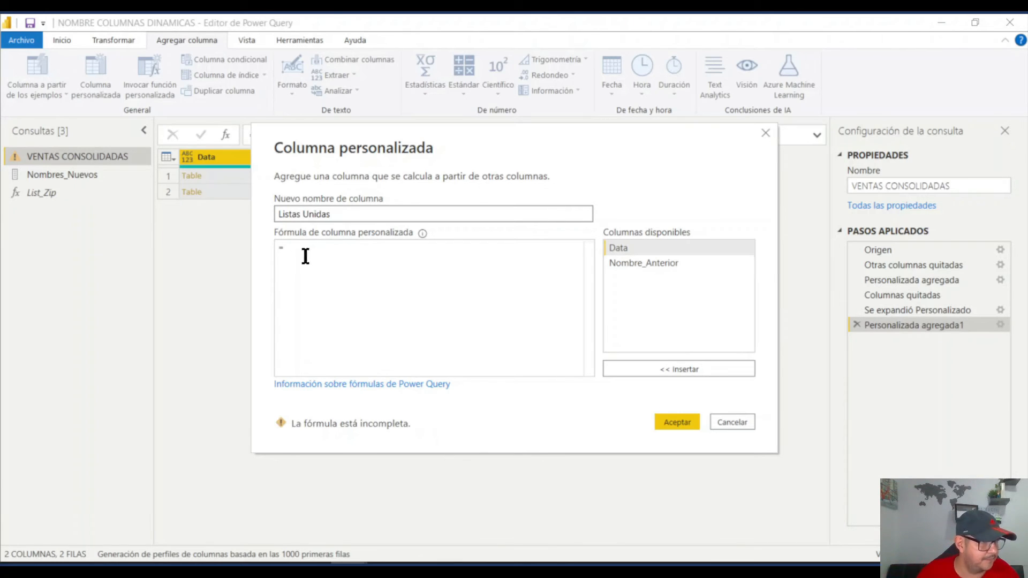
pyautogui.click(304, 249)
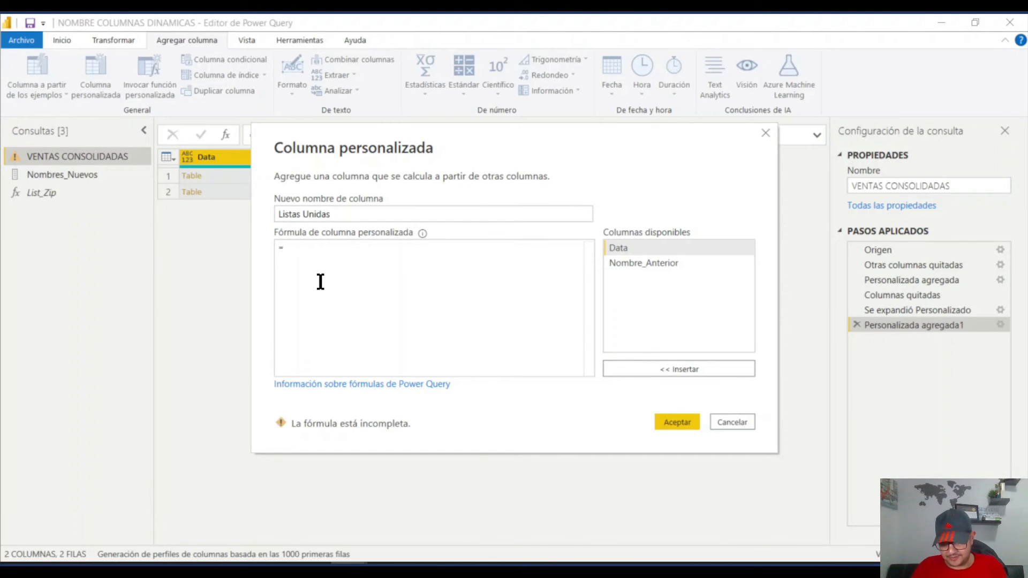
pyautogui.write('table')
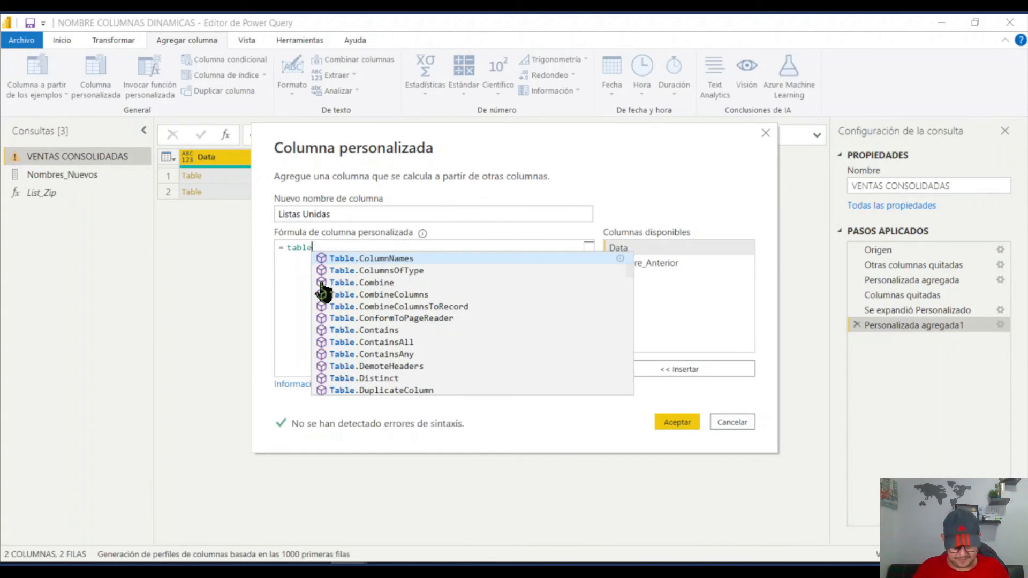
pyautogui.write('.z')
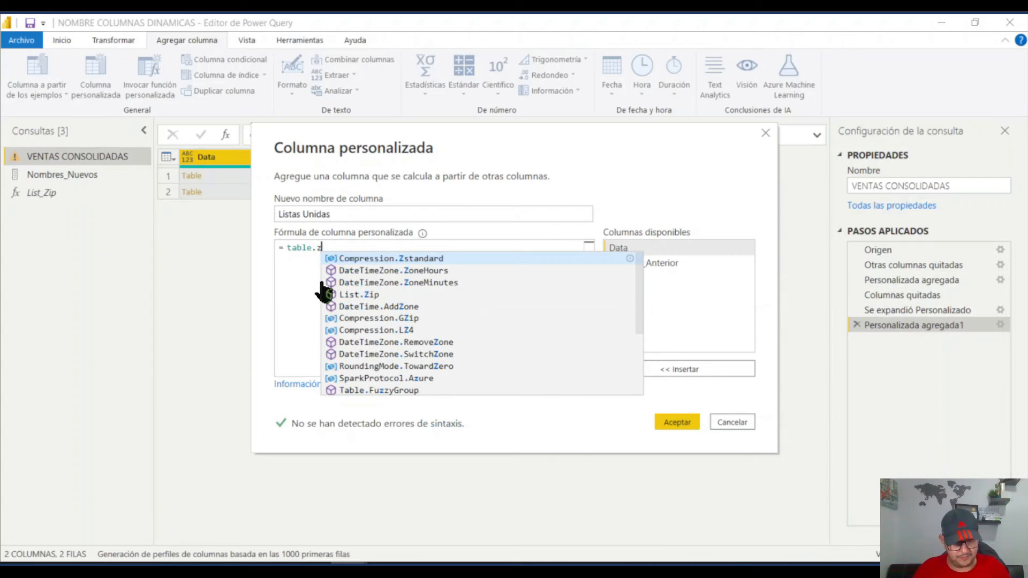
pyautogui.press('BackSpace')
pyautogui.press('BackSpace')
pyautogui.press('BackSpace')
pyautogui.press('BackSpace')
pyautogui.press('BackSpace')
pyautogui.press('BackSpace')
pyautogui.press('BackSpace')
# Step: Begin the Listas Unidas formula with the List.Zip function and open a braced list as its argument
pyautogui.write('li')
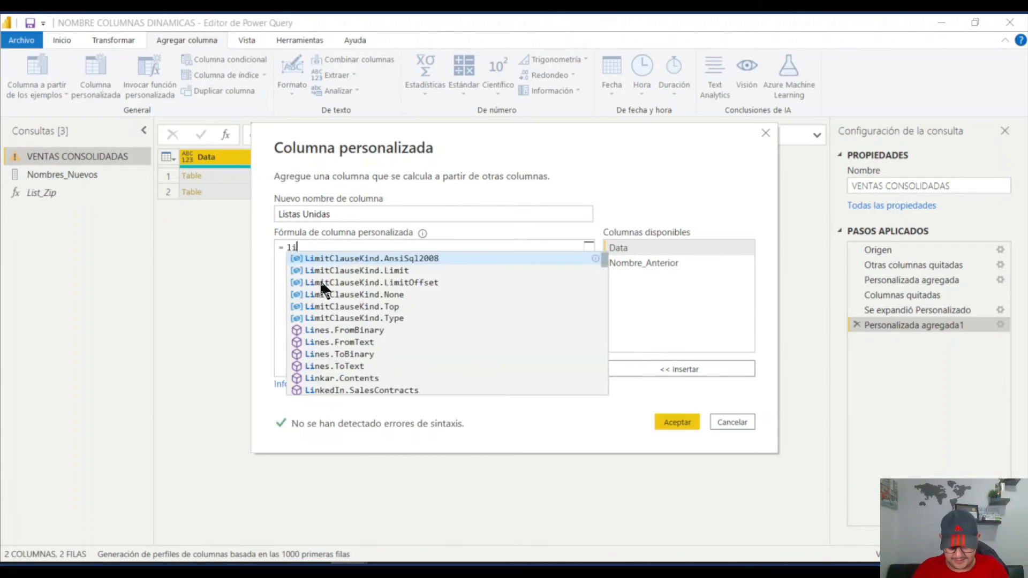
pyautogui.write('stzi')
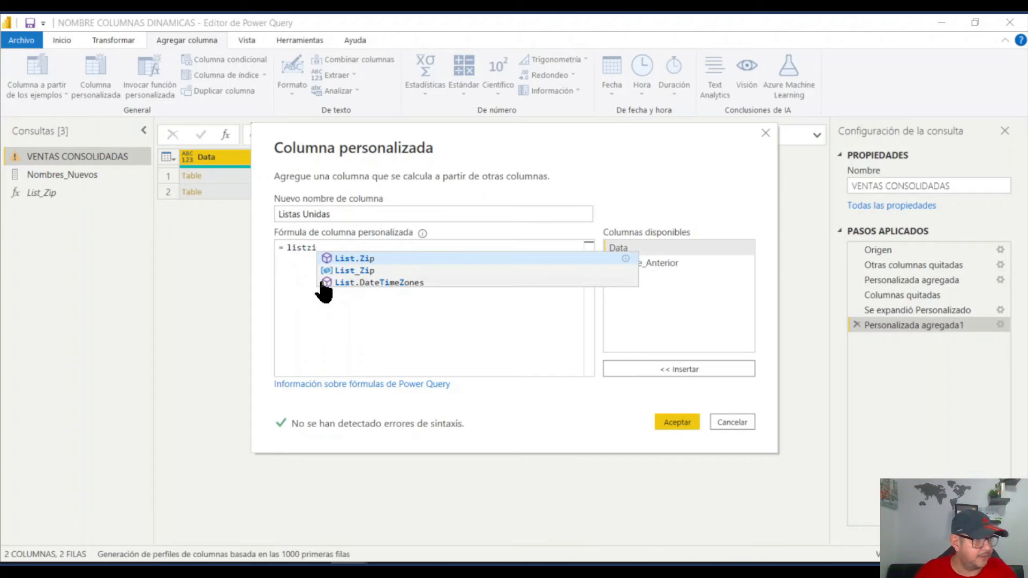
pyautogui.click(368, 270)
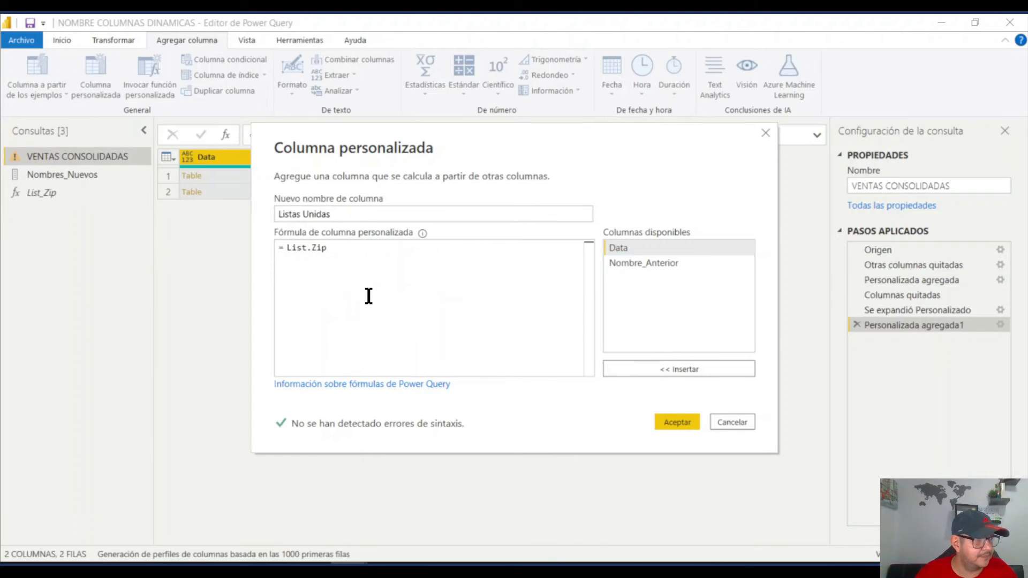
pyautogui.click(311, 250)
pyautogui.press('BackSpace')
pyautogui.write('.')
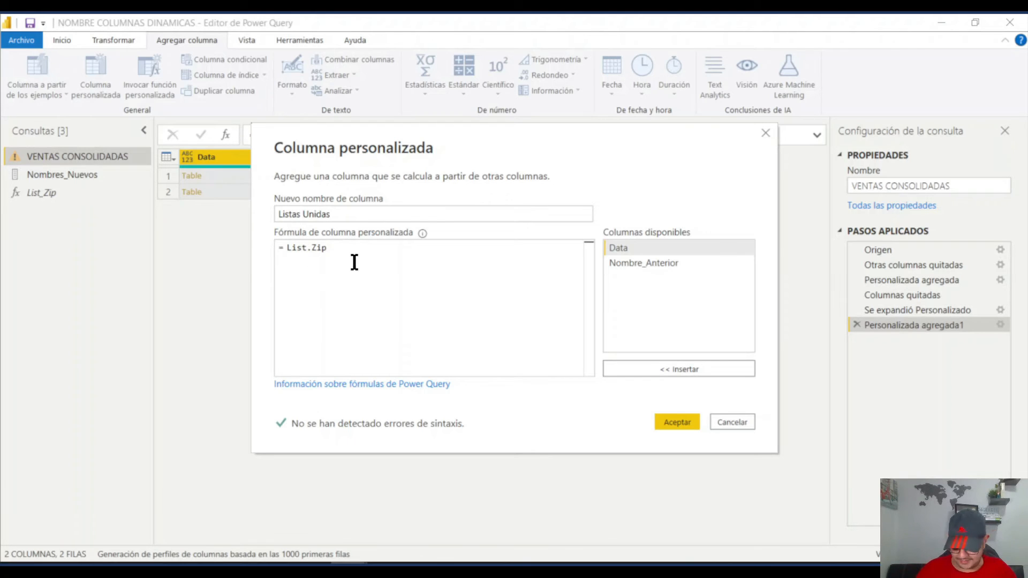
pyautogui.write('(')
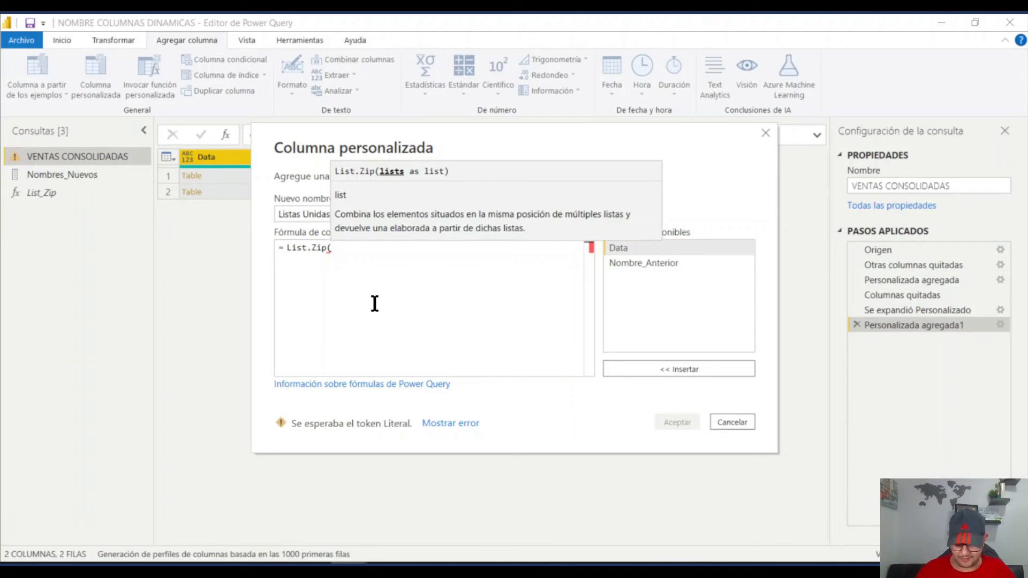
pyautogui.write('{')
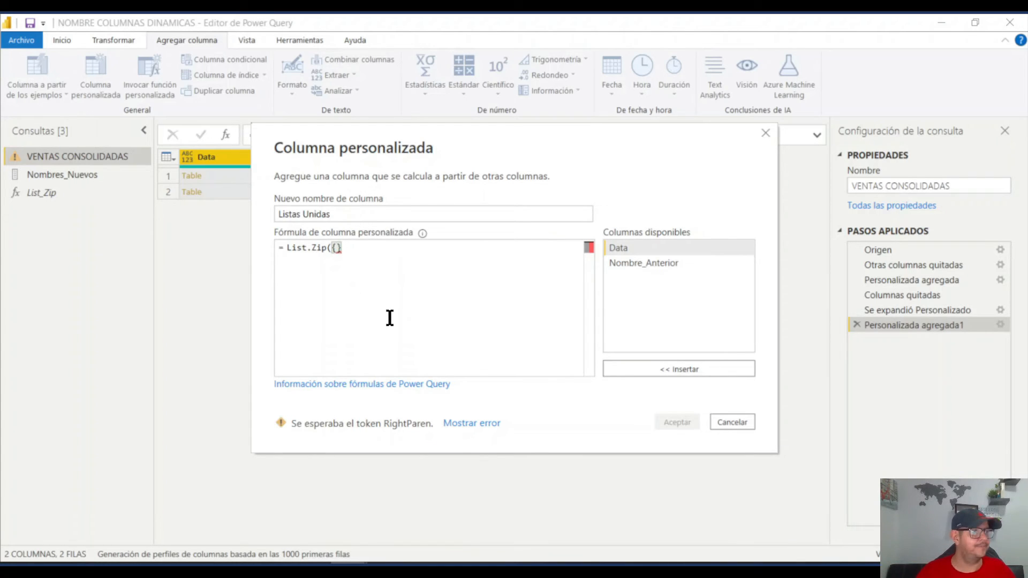
# Step: Complete the formula as List.Zip({[Nombre_Anterior], Nombres_Nuevos}) and add the Listas Unidas column
pyautogui.click(642, 263)
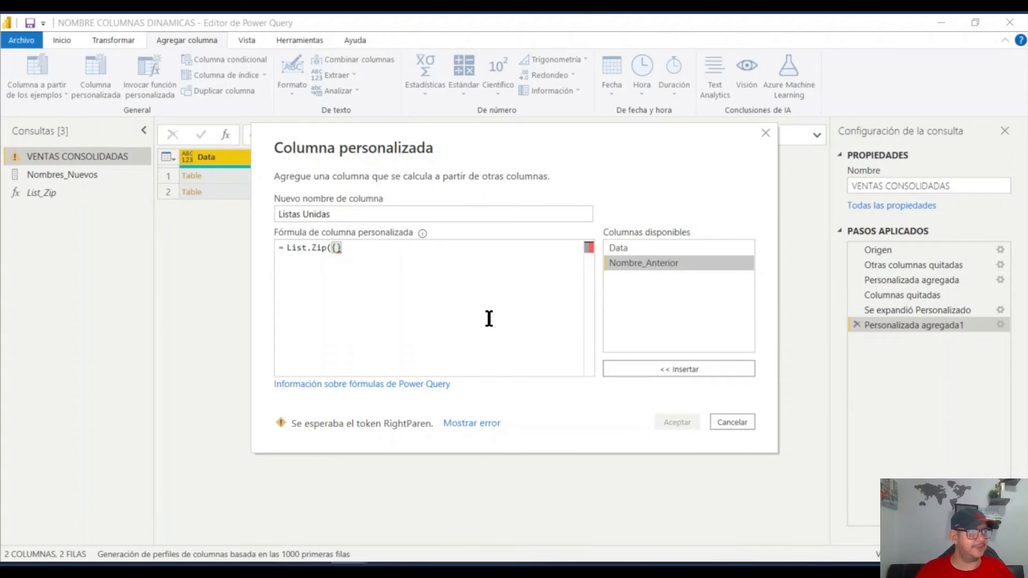
pyautogui.doubleClick(657, 262)
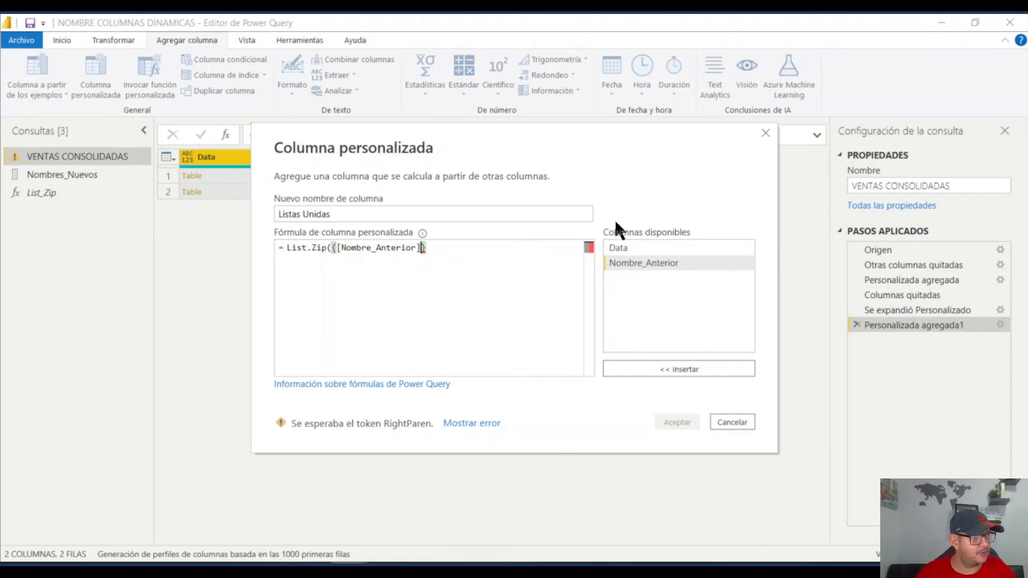
pyautogui.moveTo(553, 149); pyautogui.dragTo(542, 271)
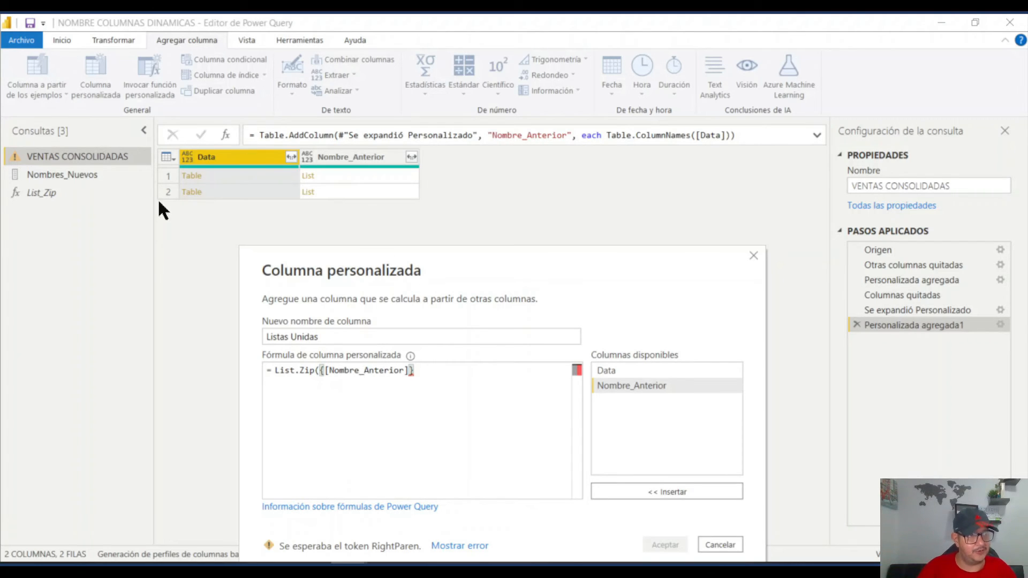
pyautogui.moveTo(442, 275); pyautogui.dragTo(459, 193)
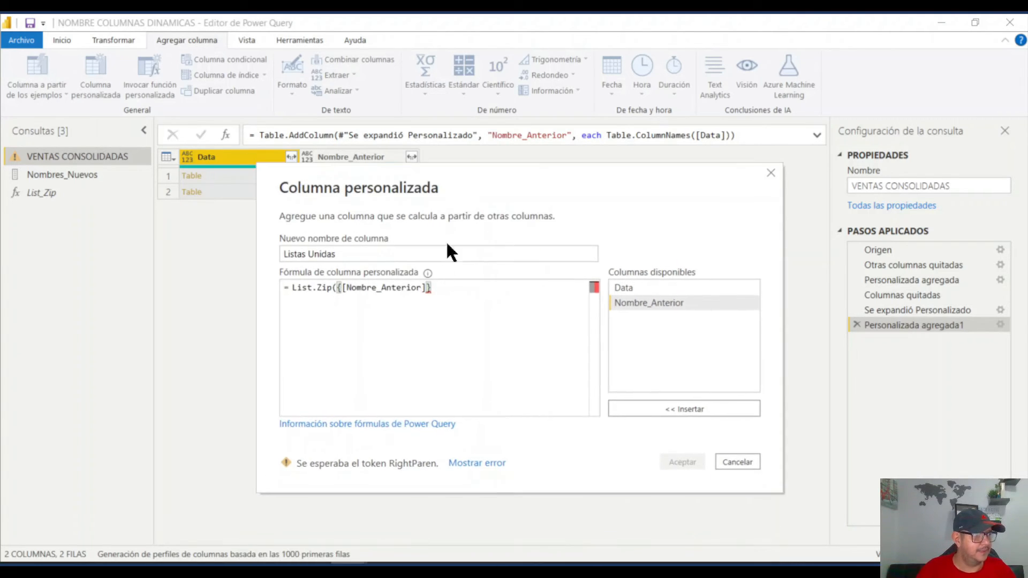
pyautogui.write(',')
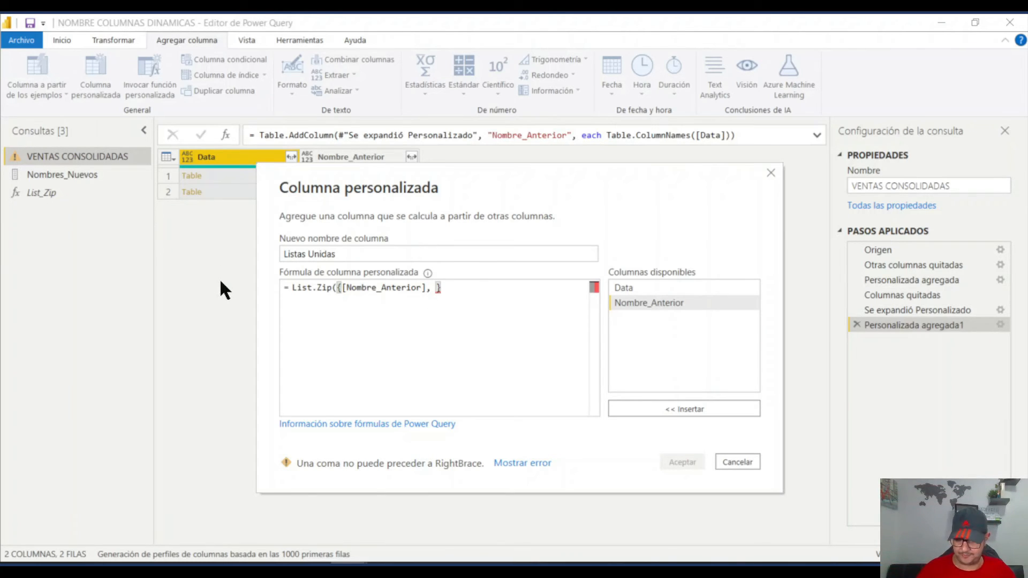
pyautogui.write('Nombr')
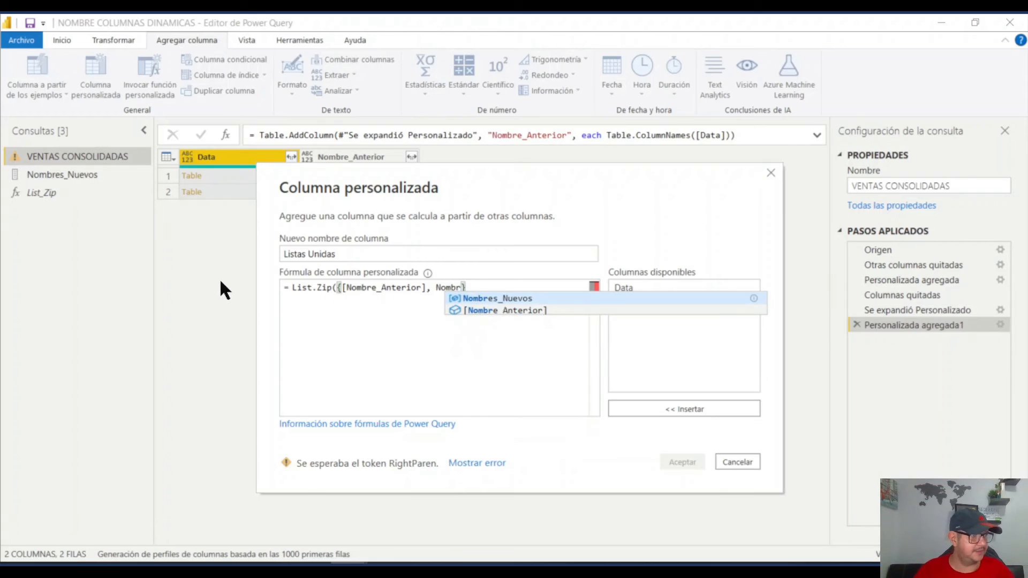
pyautogui.click(510, 300)
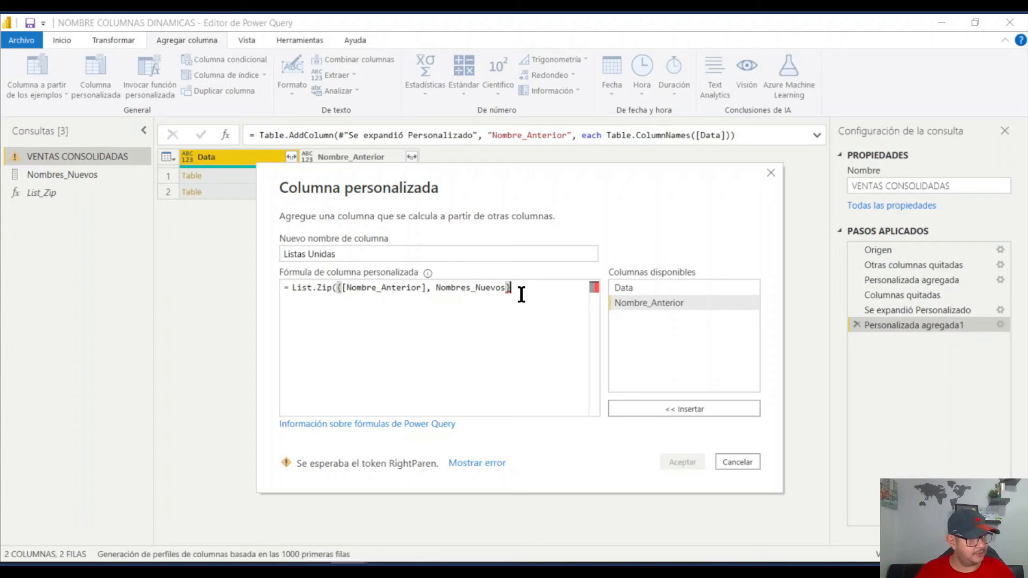
pyautogui.write(')')
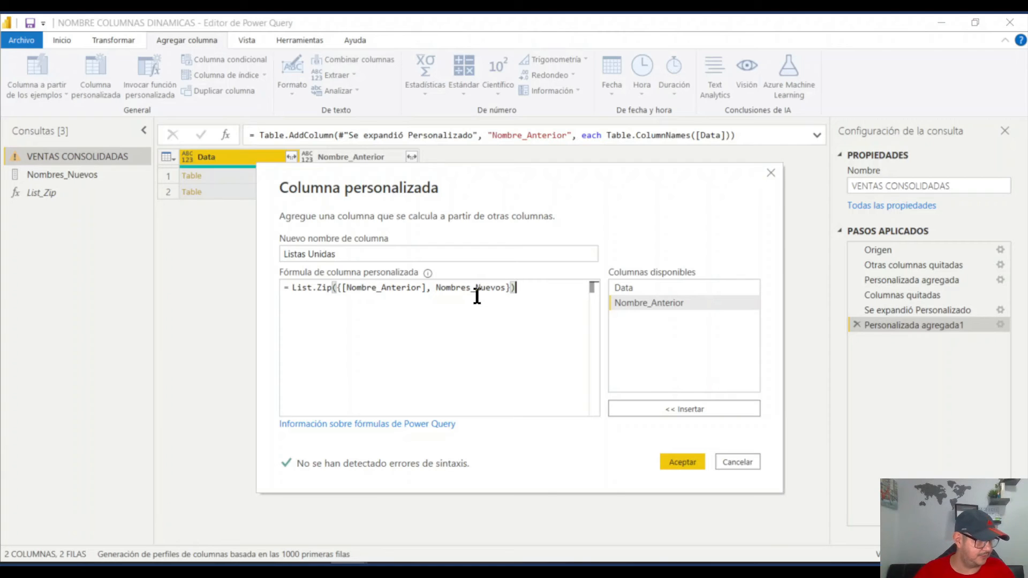
pyautogui.click(683, 461)
# Step: Preview the Listas Unidas lists of both rows
pyautogui.click(514, 175)
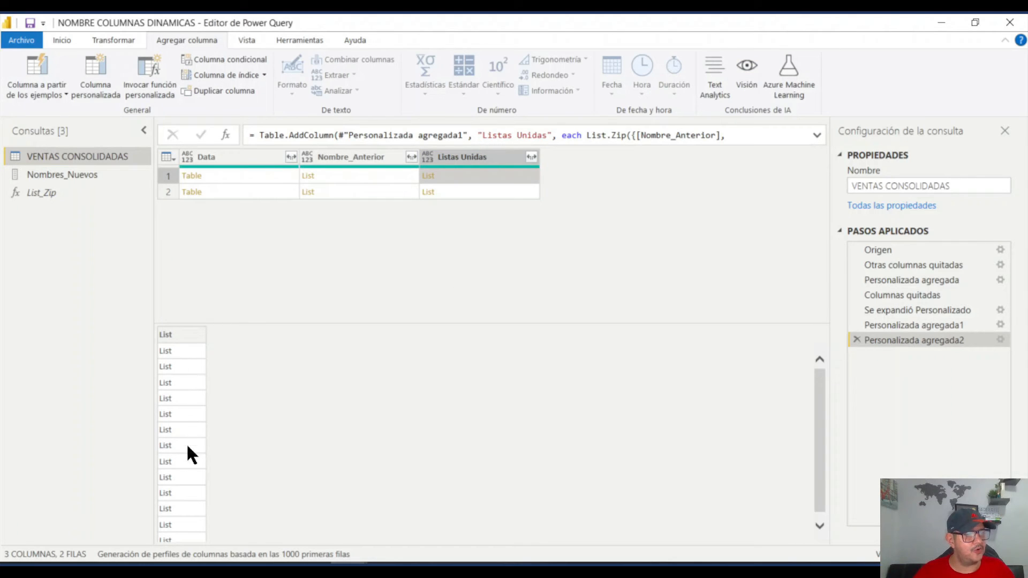
pyautogui.click(484, 191)
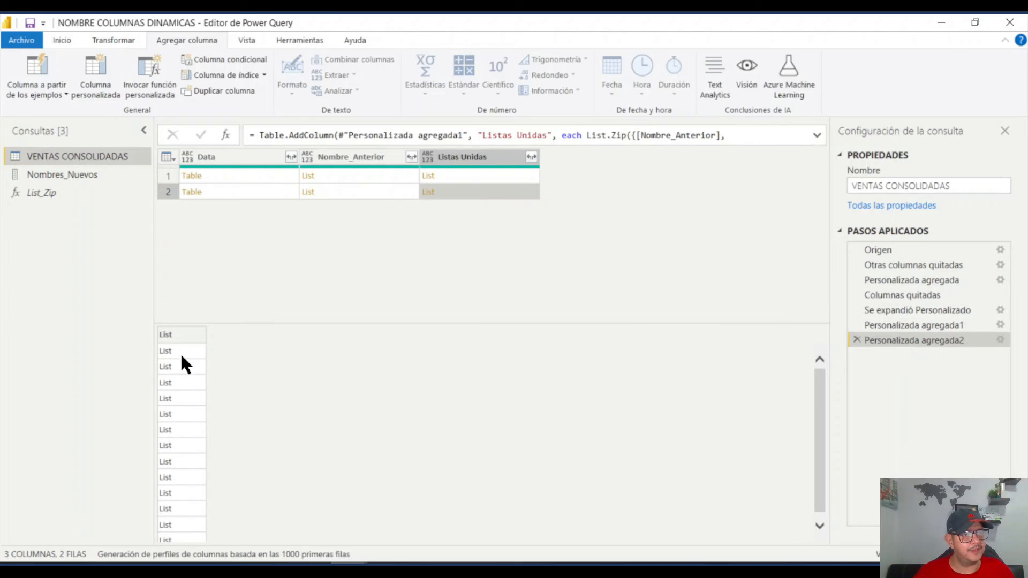
pyautogui.click(465, 174)
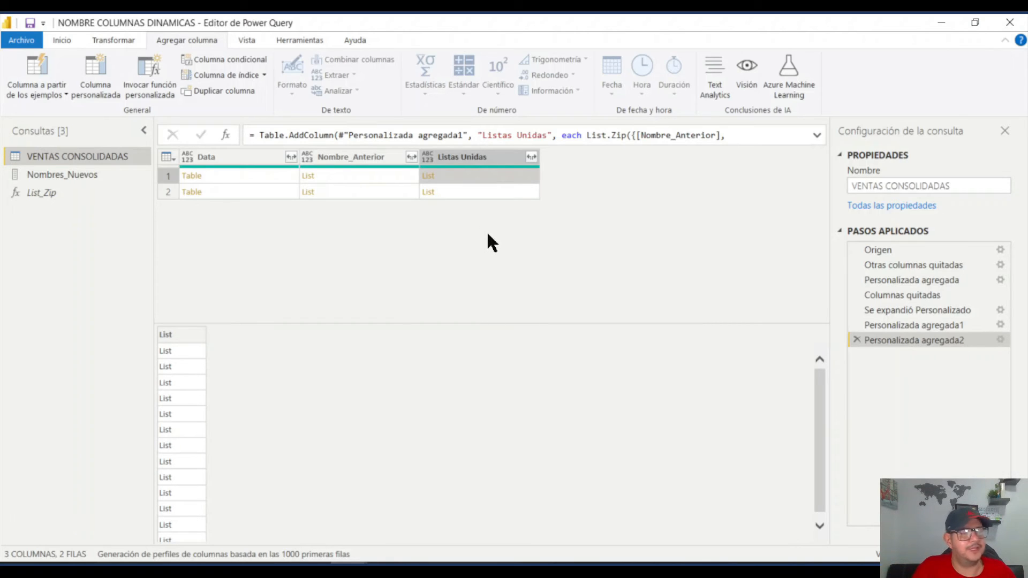
# Step: Drill into the second row's Listas Unidas list, inspect its first four name pairs, remove that navigation step and preview the first row's list
pyautogui.click(445, 193)
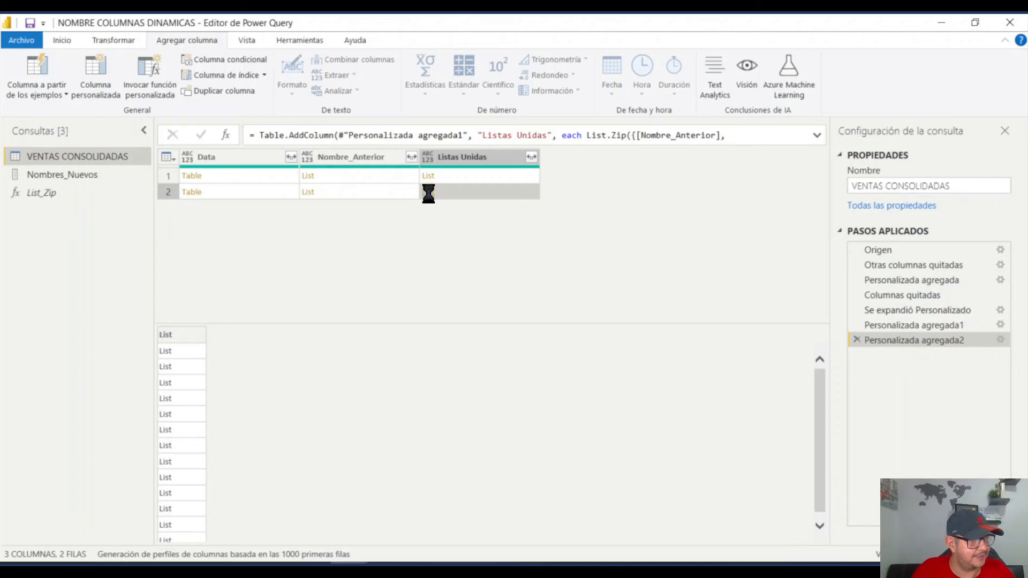
pyautogui.click(428, 193)
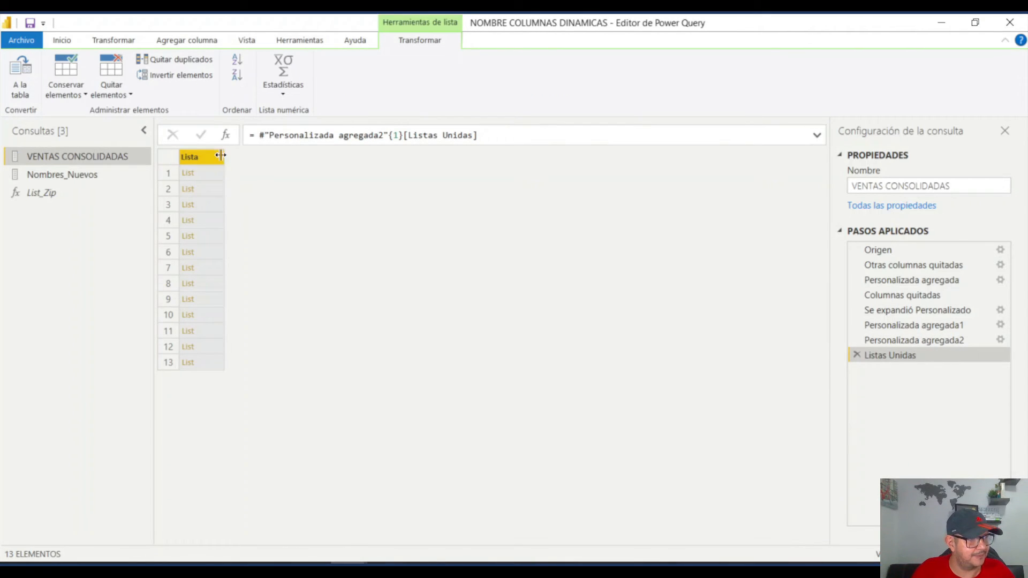
pyautogui.click(218, 173)
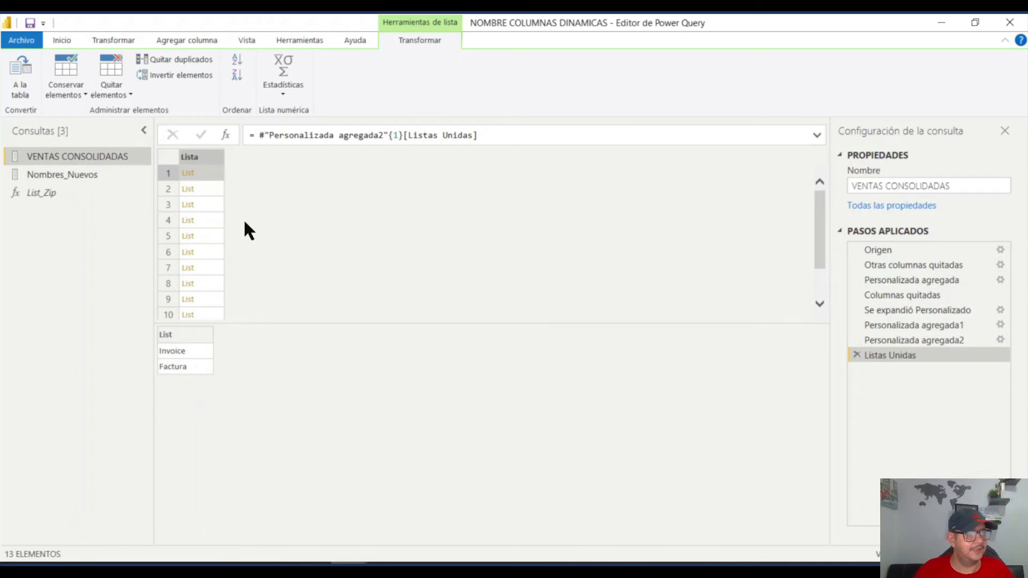
pyautogui.click(209, 189)
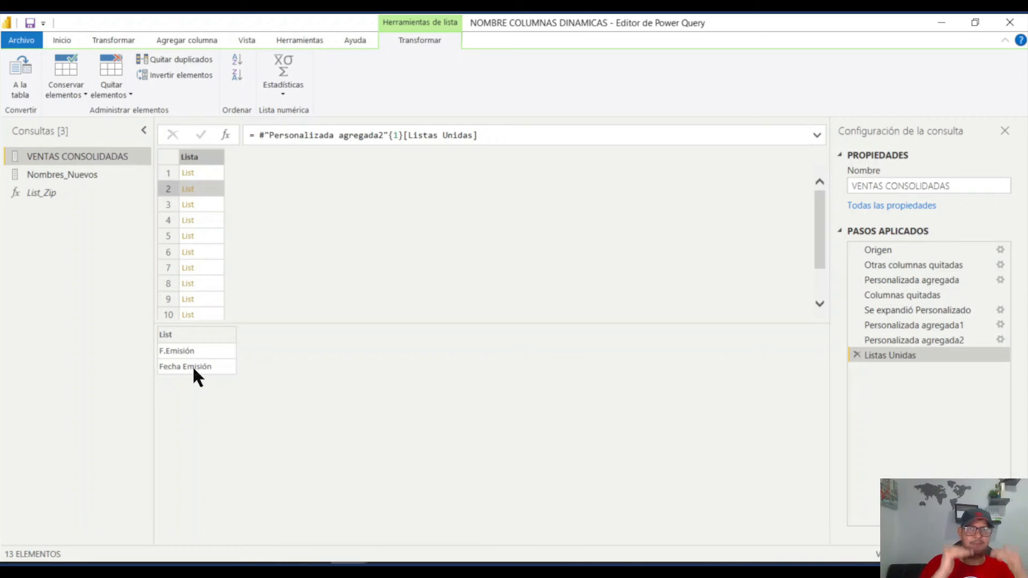
pyautogui.click(211, 205)
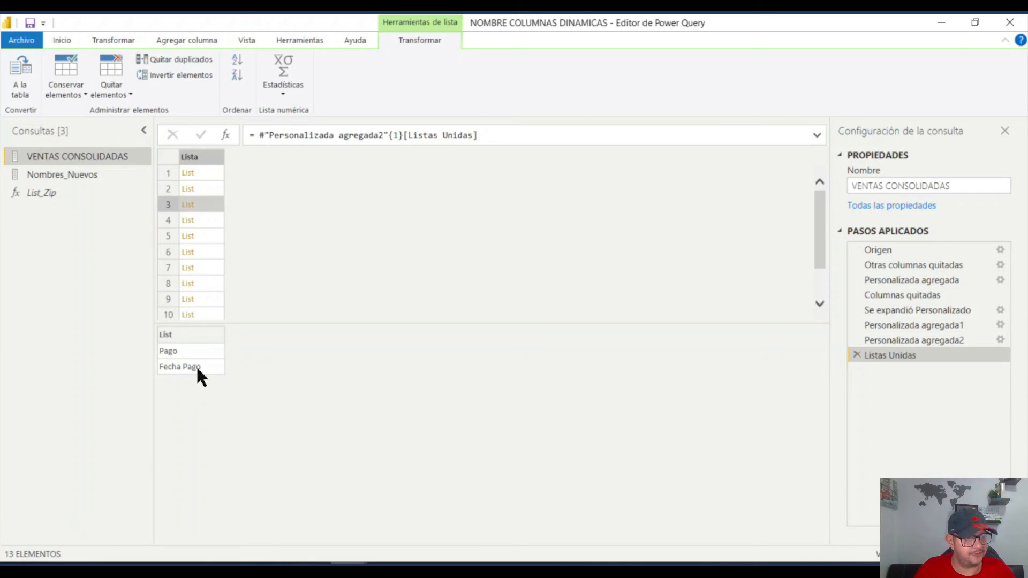
pyautogui.click(213, 219)
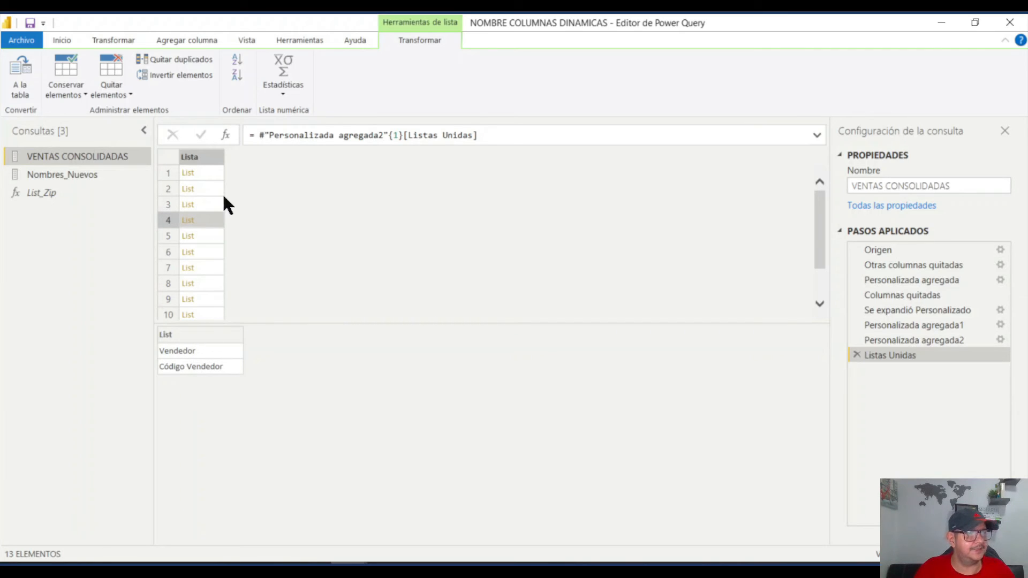
pyautogui.click(856, 355)
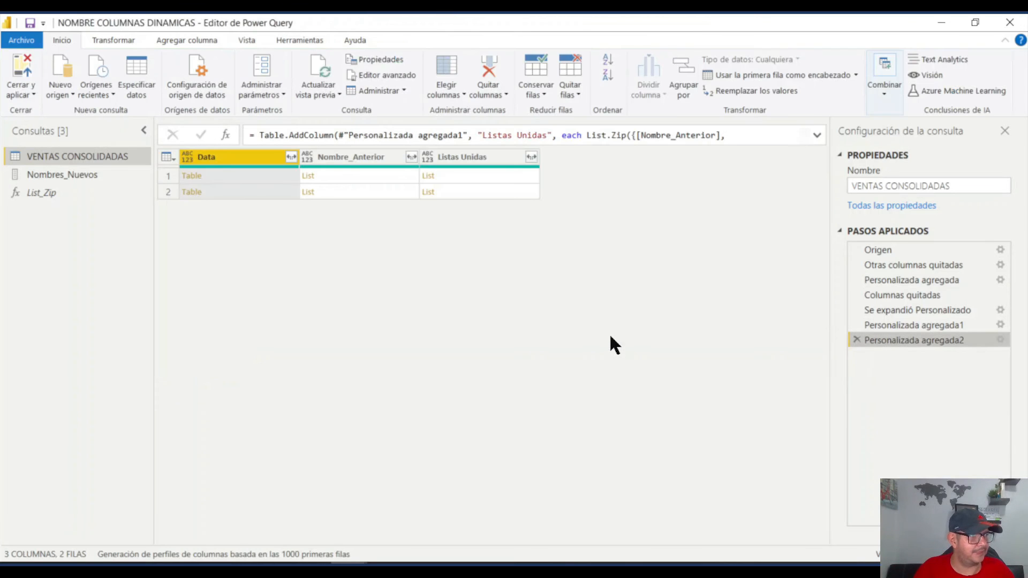
pyautogui.click(480, 181)
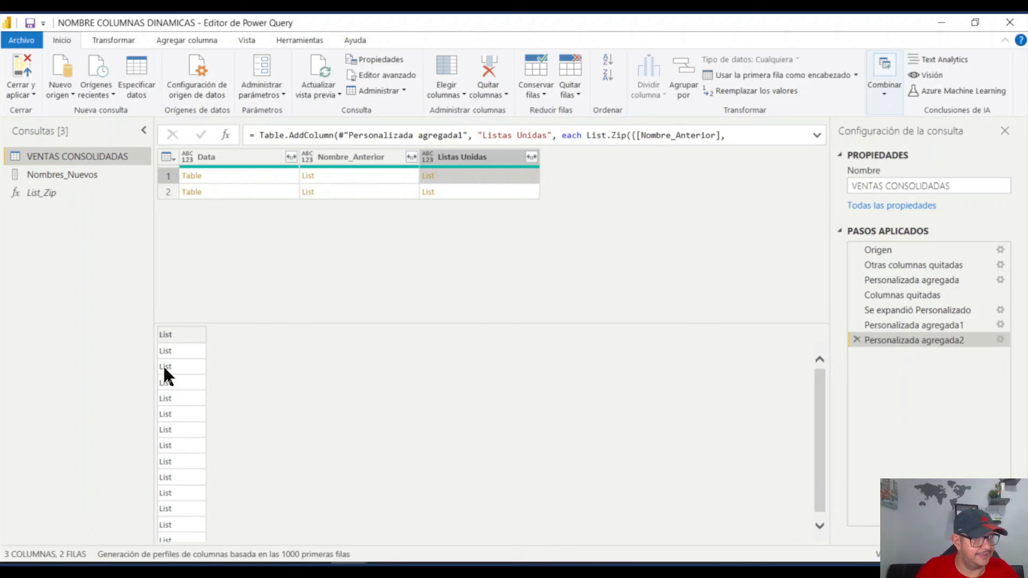
# Step: Start a custom column named Tablas_Def in the VENTAS CONSOLIDADAS query
pyautogui.click(476, 160)
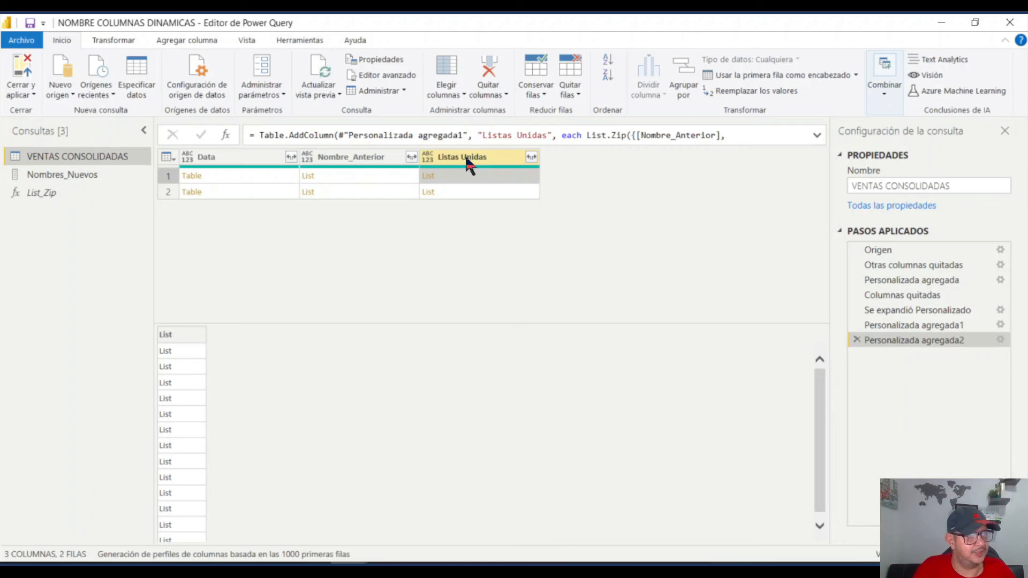
pyautogui.click(194, 38)
pyautogui.click(94, 70)
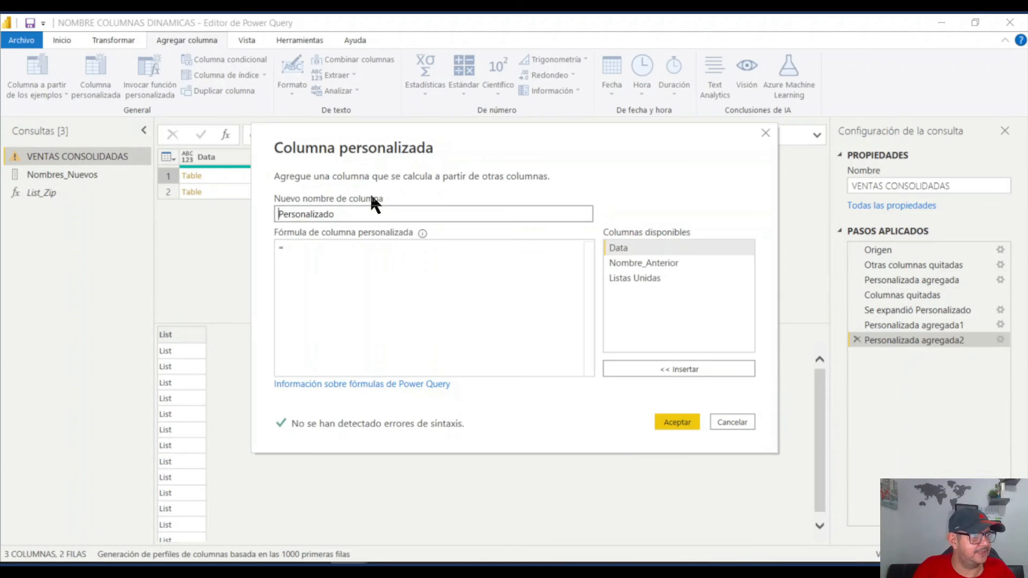
pyautogui.moveTo(345, 214); pyautogui.dragTo(262, 213)
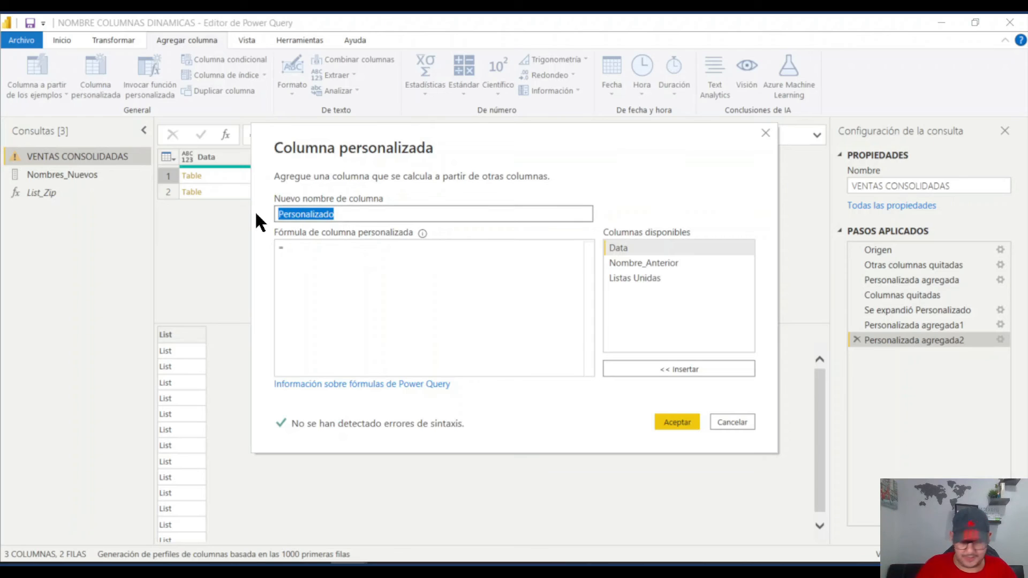
pyautogui.write('Tablas')
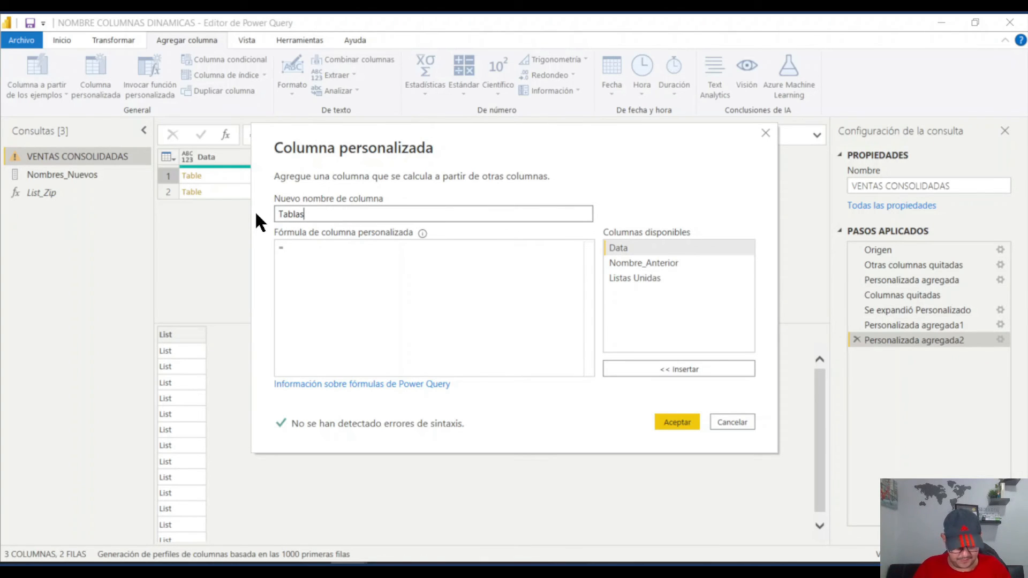
pyautogui.write('_Def')
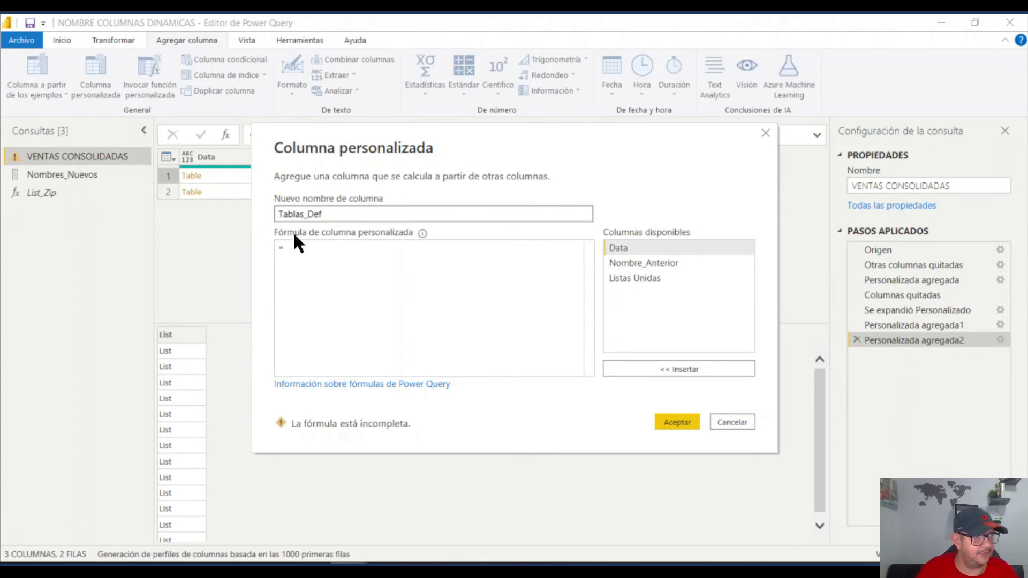
# Step: Enter the formula Table.RenameColumns([Data],[Listas Unidas]) and add the Tablas_Def column
pyautogui.click(310, 252)
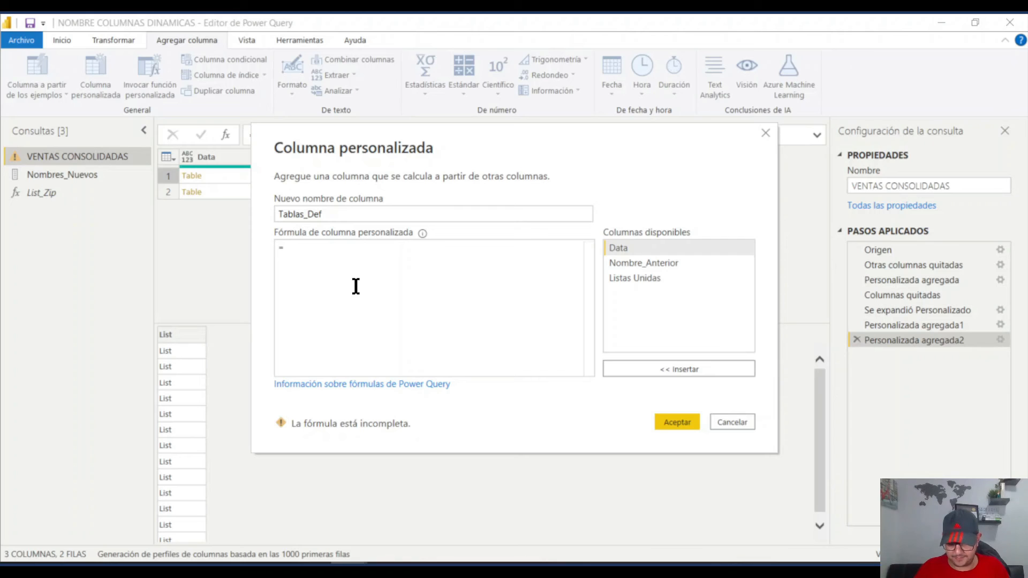
pyautogui.write('table')
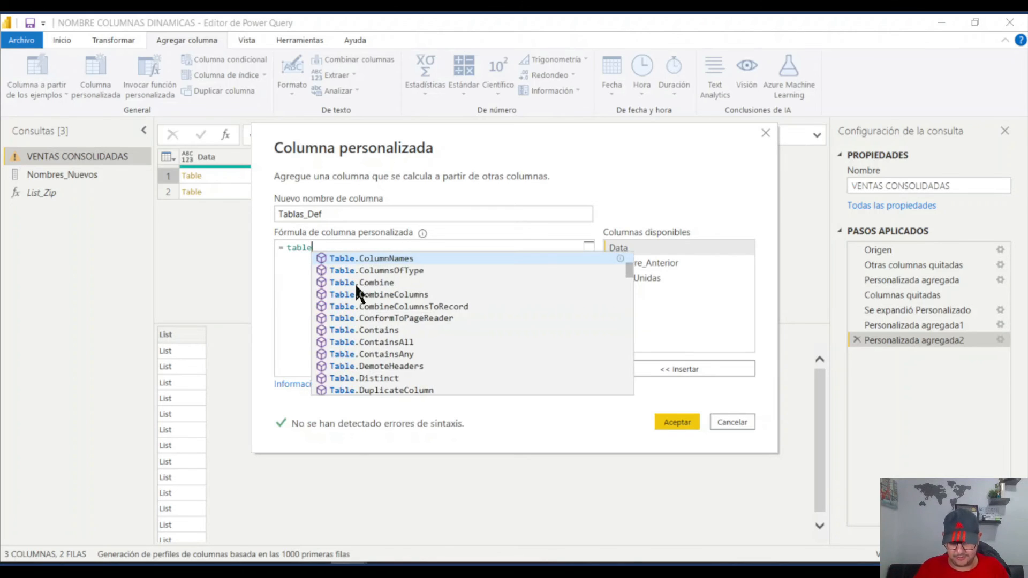
pyautogui.write('rena')
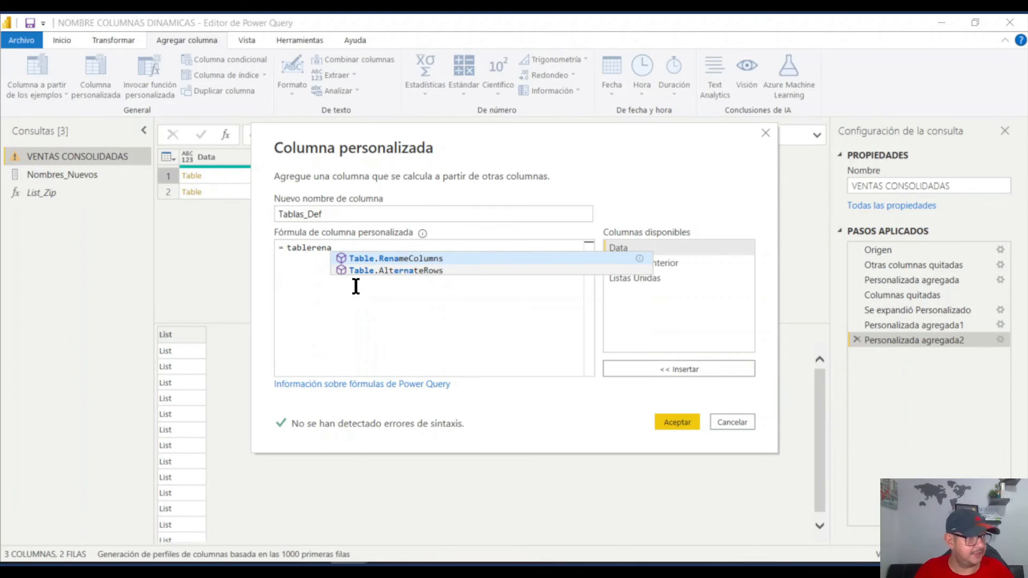
pyautogui.click(400, 260)
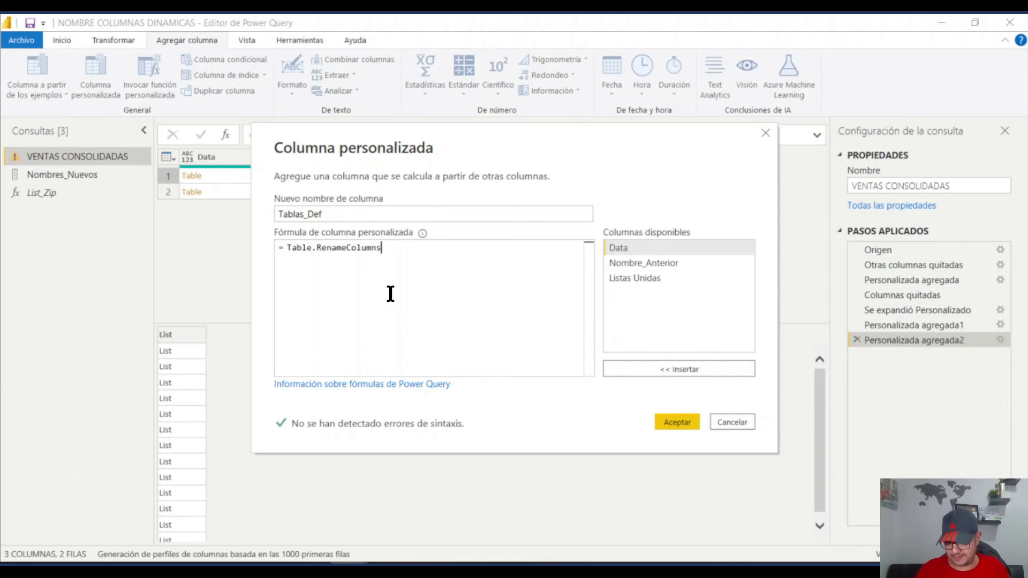
pyautogui.write('(')
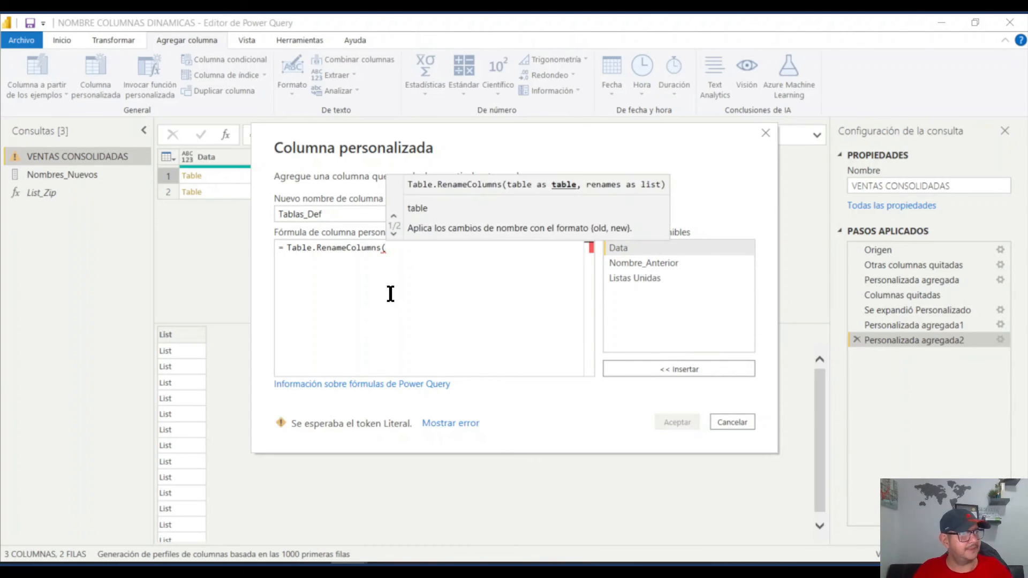
pyautogui.doubleClick(619, 246)
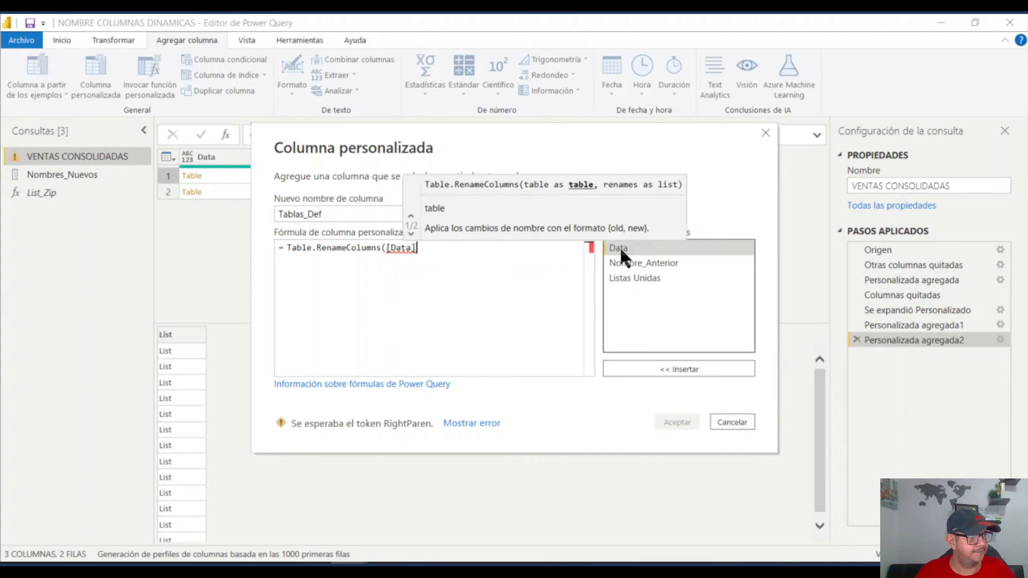
pyautogui.write(',')
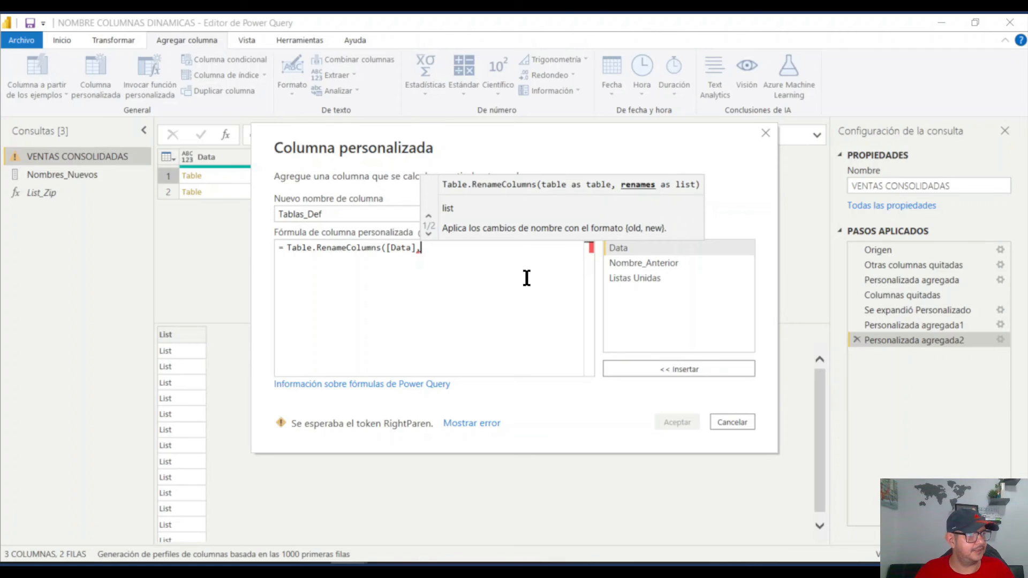
pyautogui.doubleClick(633, 278)
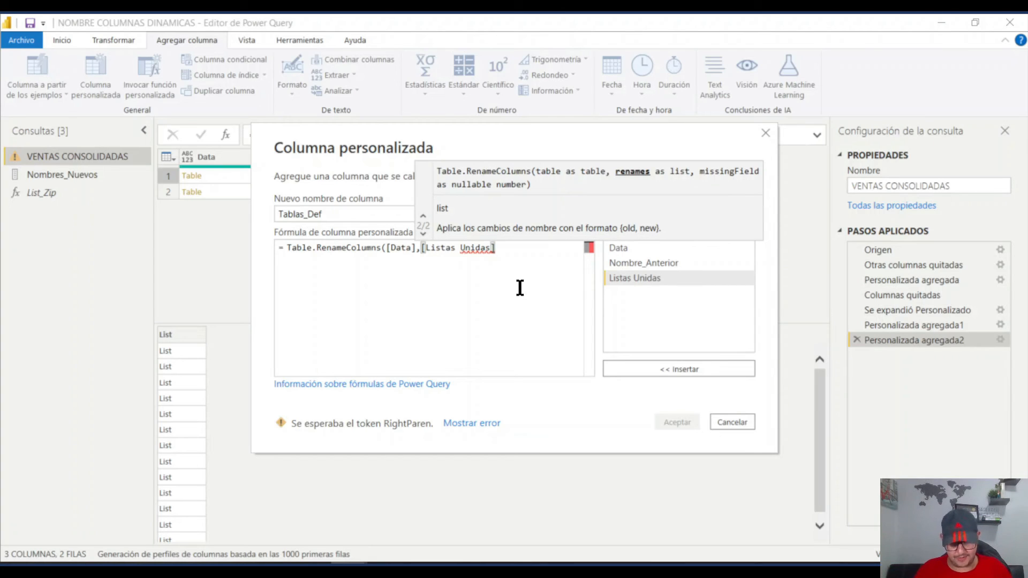
pyautogui.write(')')
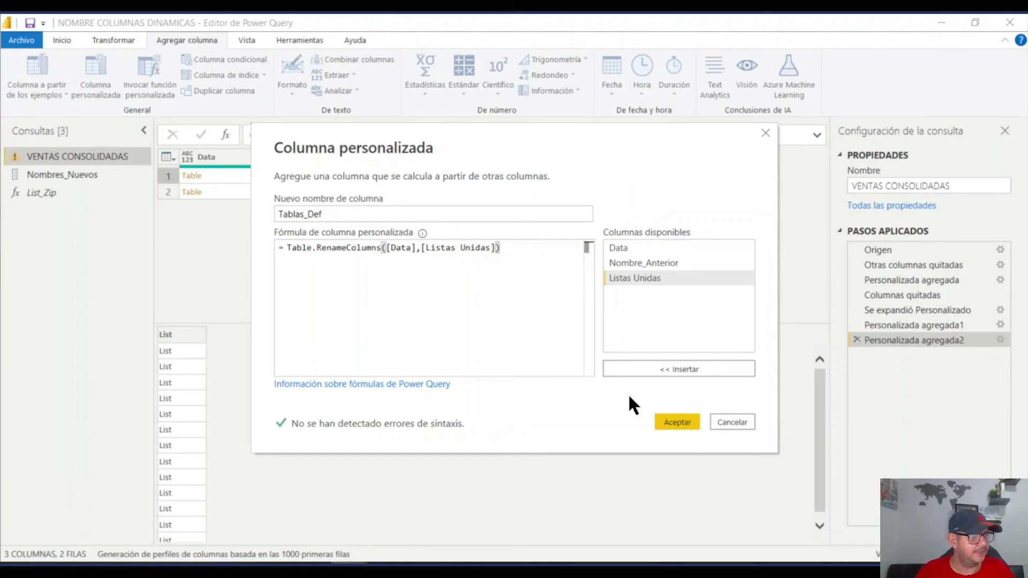
pyautogui.click(686, 422)
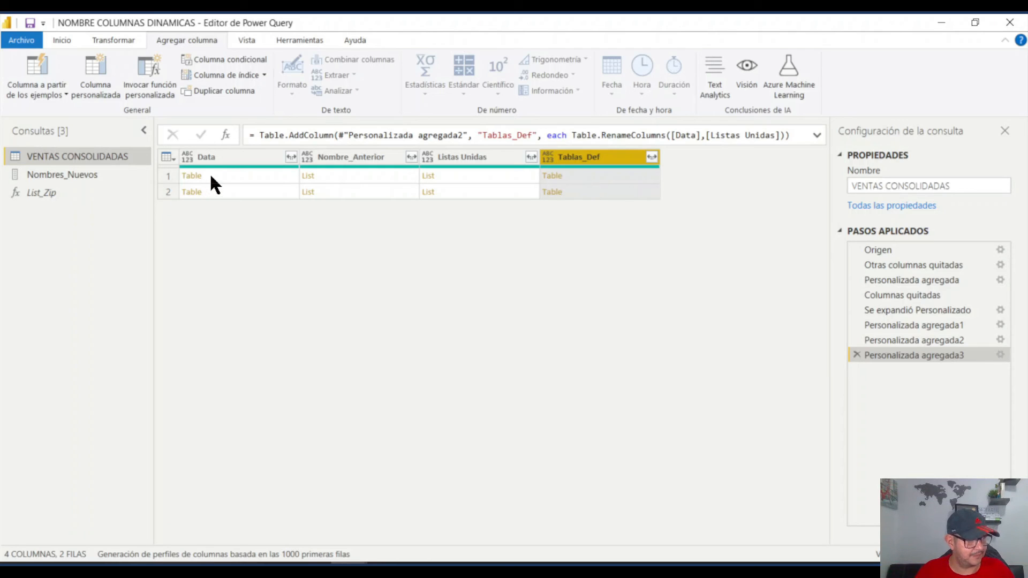
# Step: Preview the tables in both Tablas_Def rows and compare the second row's headers with its original Data table
pyautogui.click(605, 179)
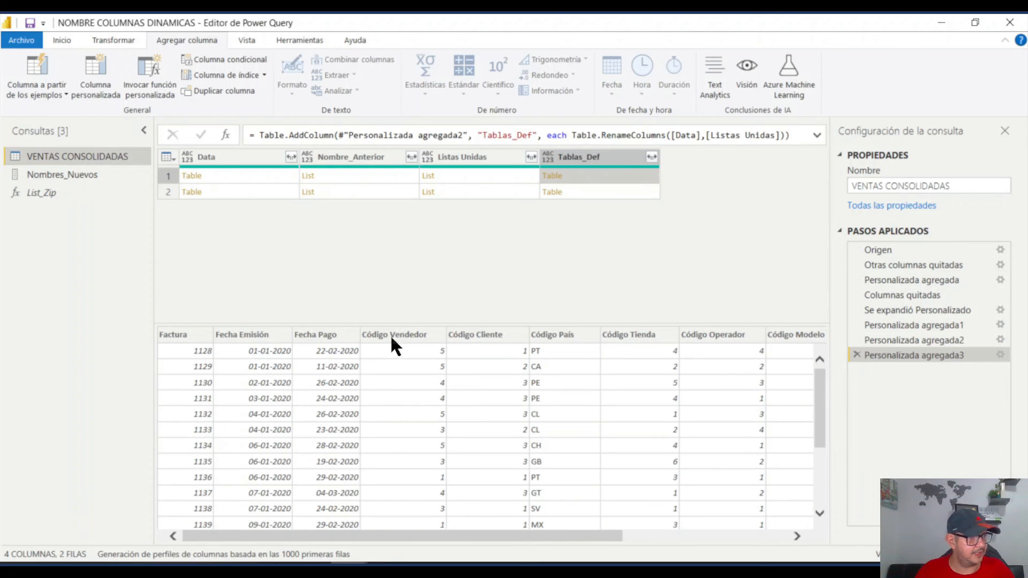
pyautogui.click(601, 193)
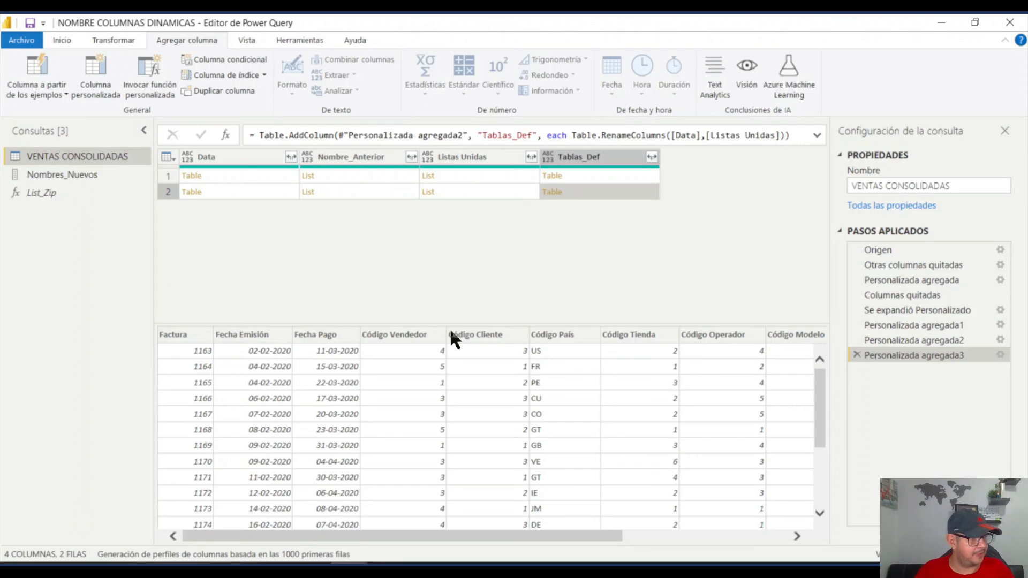
pyautogui.click(227, 193)
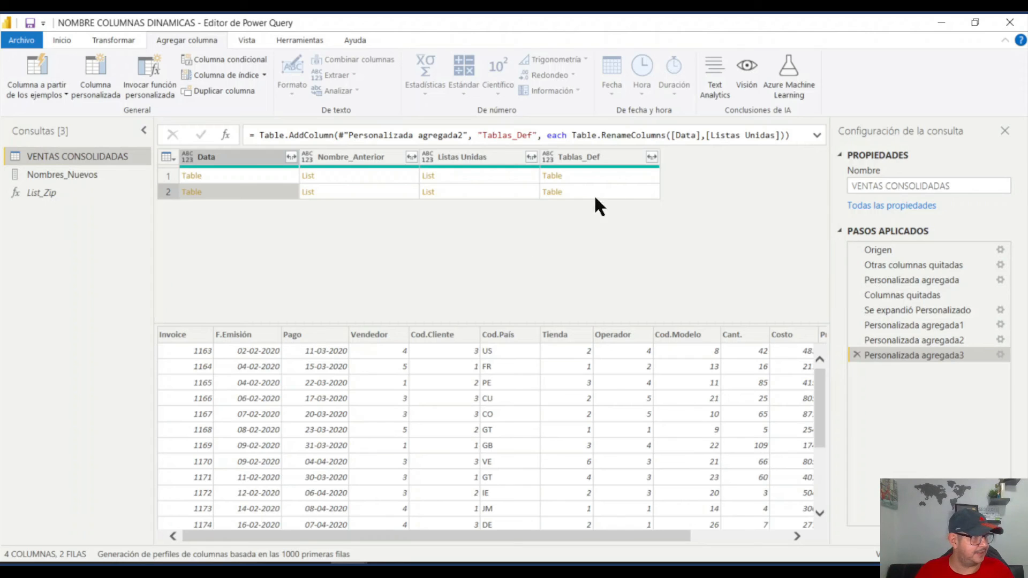
pyautogui.click(609, 191)
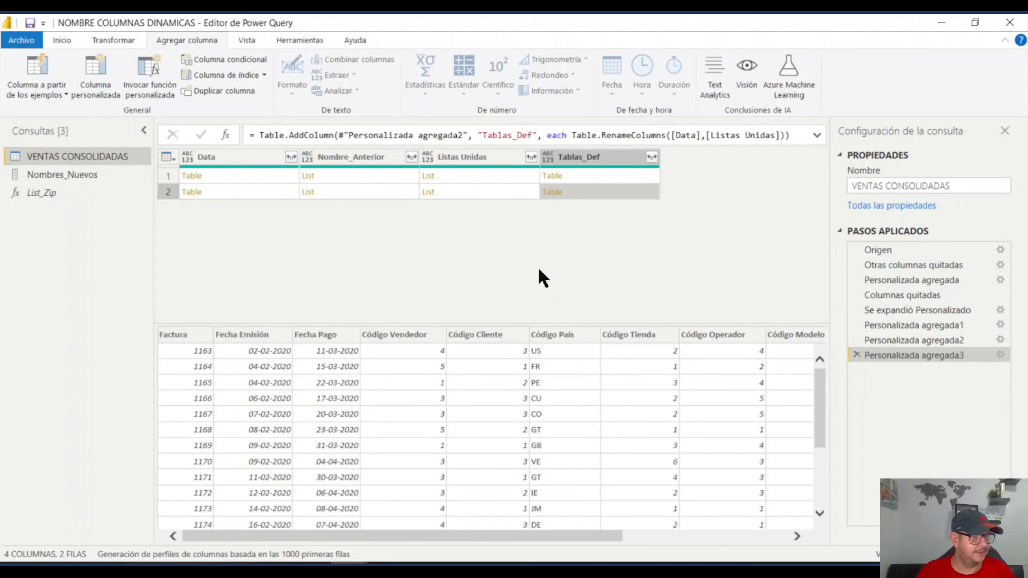
# Step: Keep only the Tablas_Def column by removing all other columns
pyautogui.click(606, 156)
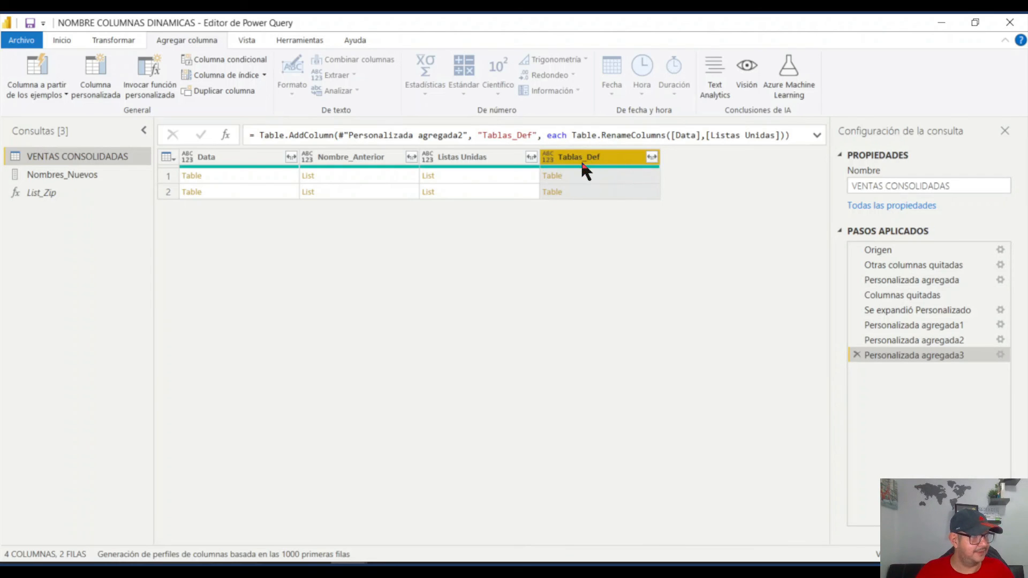
pyautogui.rightClick(584, 160)
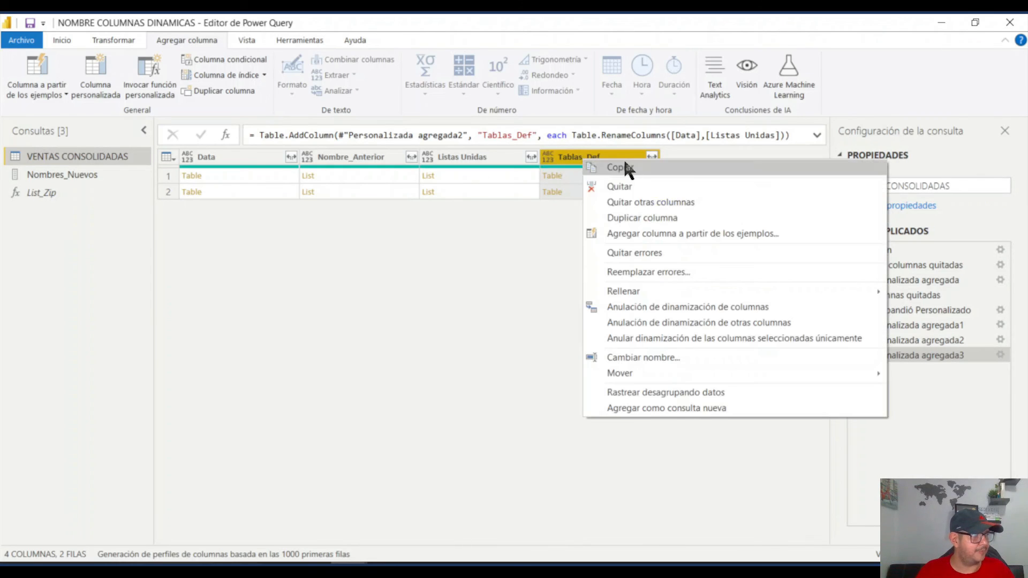
pyautogui.click(646, 203)
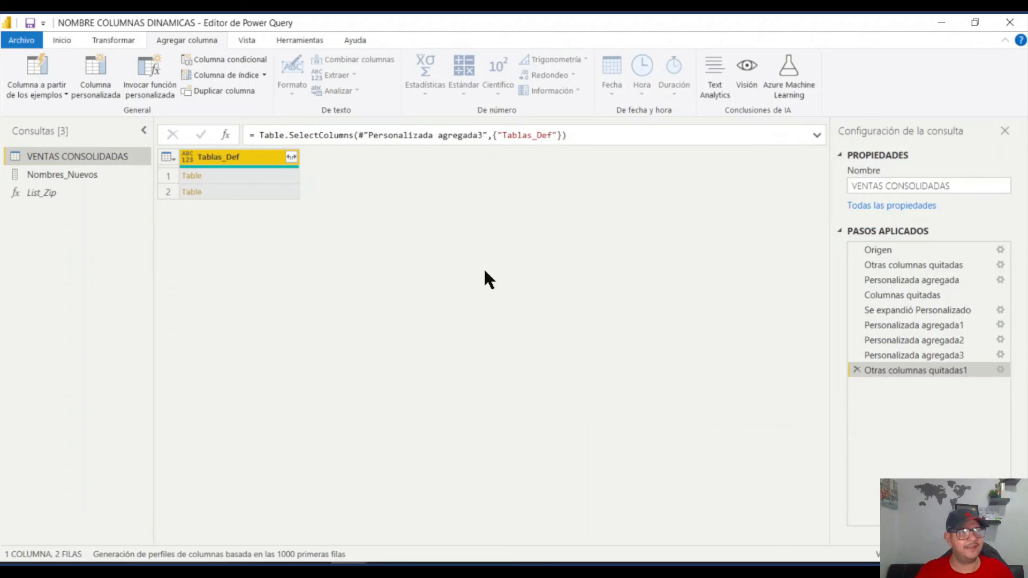
# Step: Expand all columns of Tablas_Def without the original column name as prefix, loading the full column list, and review the combined rows
pyautogui.click(292, 157)
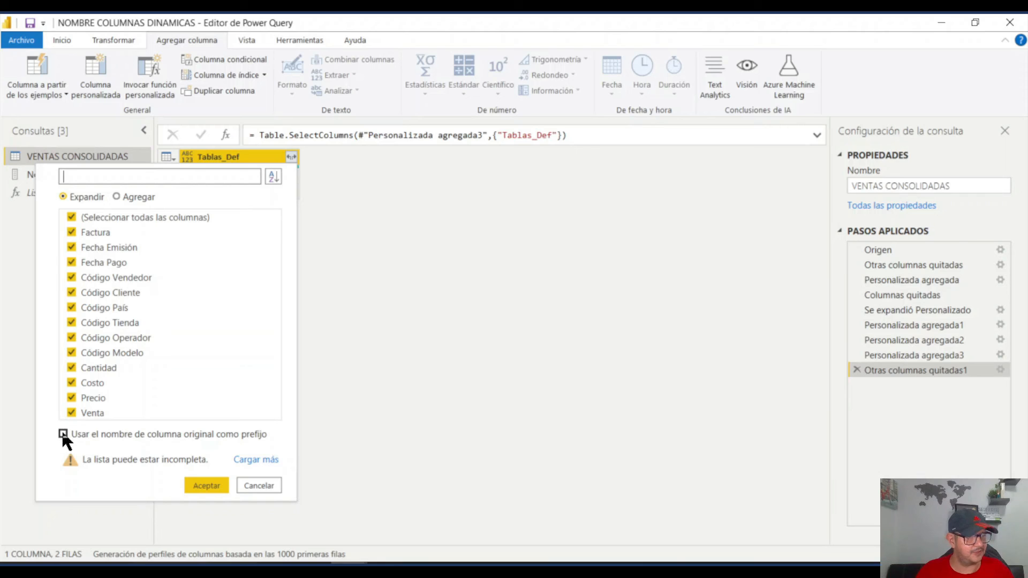
pyautogui.click(258, 461)
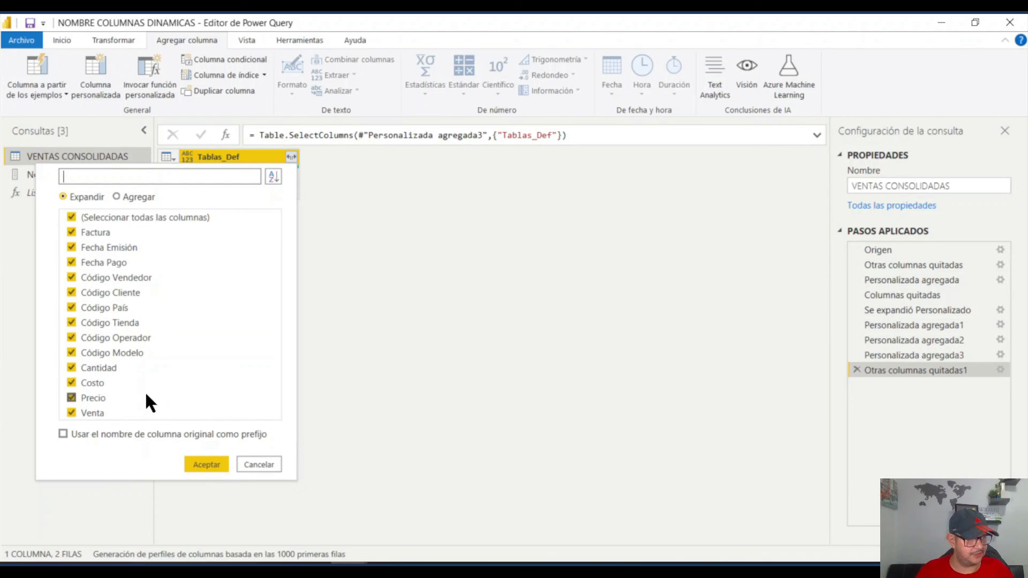
pyautogui.click(203, 465)
pyautogui.moveTo(403, 538)
pyautogui.mouseDown()
pyautogui.moveTo(814, 539)
pyautogui.moveTo(785, 532)
pyautogui.moveTo(391, 560)
pyautogui.moveTo(787, 528)
pyautogui.moveTo(396, 557)
pyautogui.mouseUp()
pyautogui.scroll(-9, 381, 270)
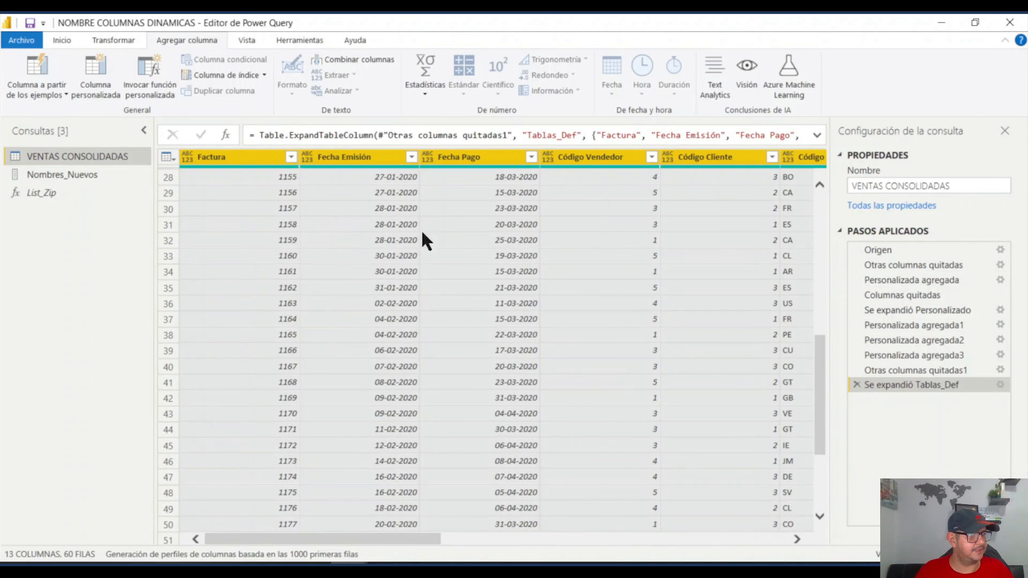
pyautogui.scroll(-3, 417, 284)
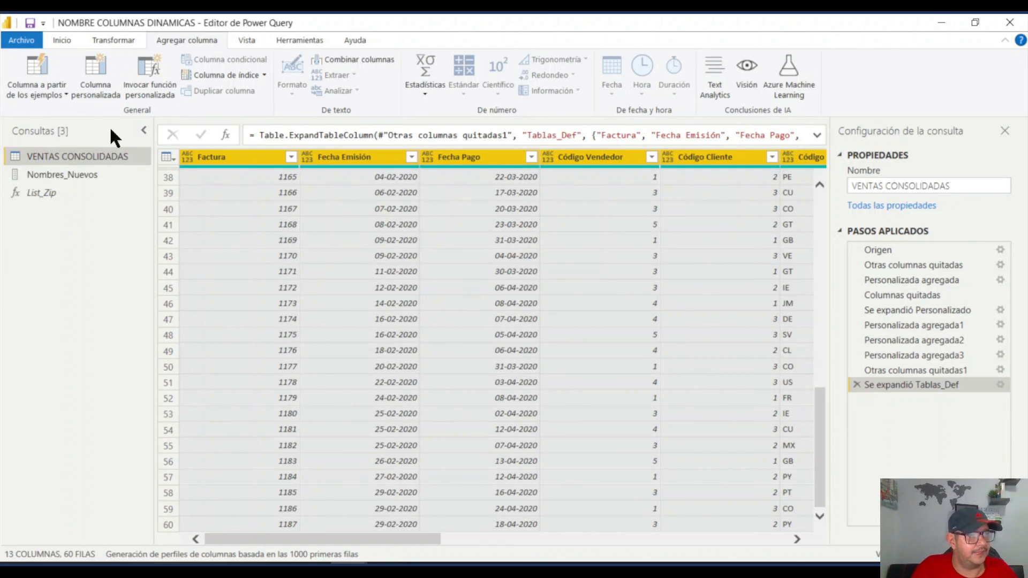
# Step: Close the query editor and apply the queries, loading them into the Power BI Desktop model
pyautogui.click(62, 38)
pyautogui.click(28, 96)
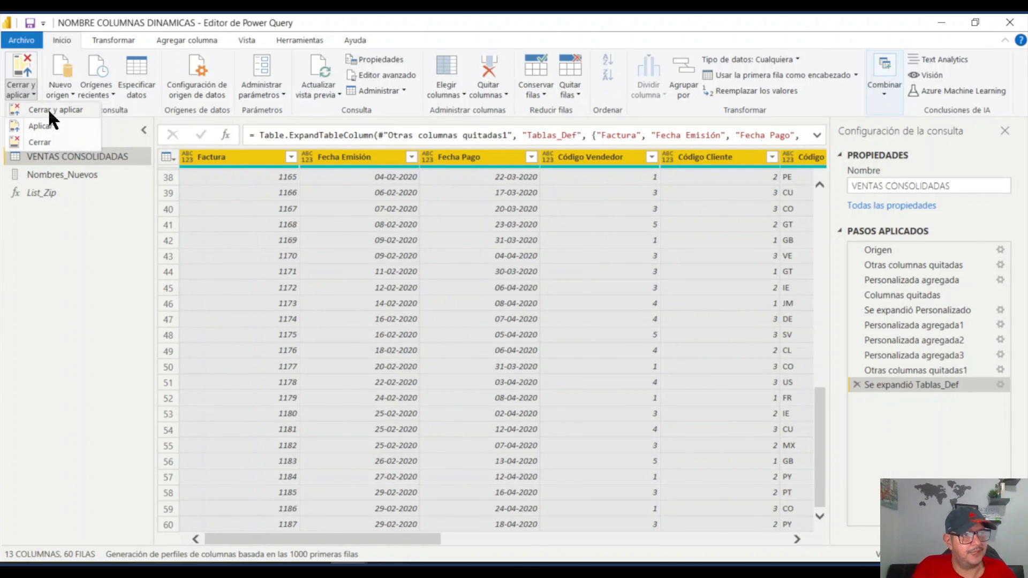
pyautogui.click(47, 108)
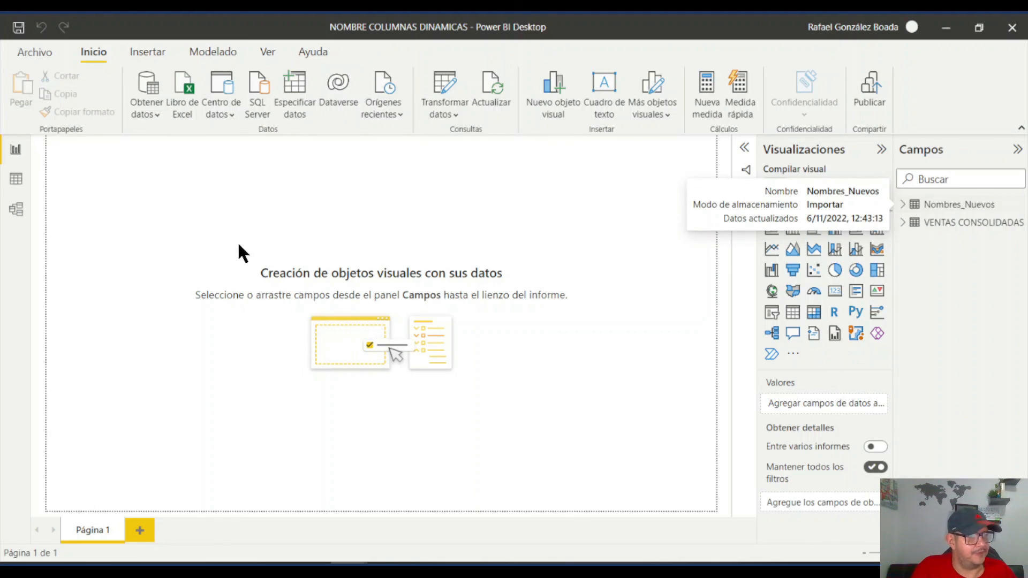
# Step: Examine the loaded rows of the VENTAS CONSOLIDADAS table in the data view, from January through February, and return to the report view
pyautogui.click(16, 179)
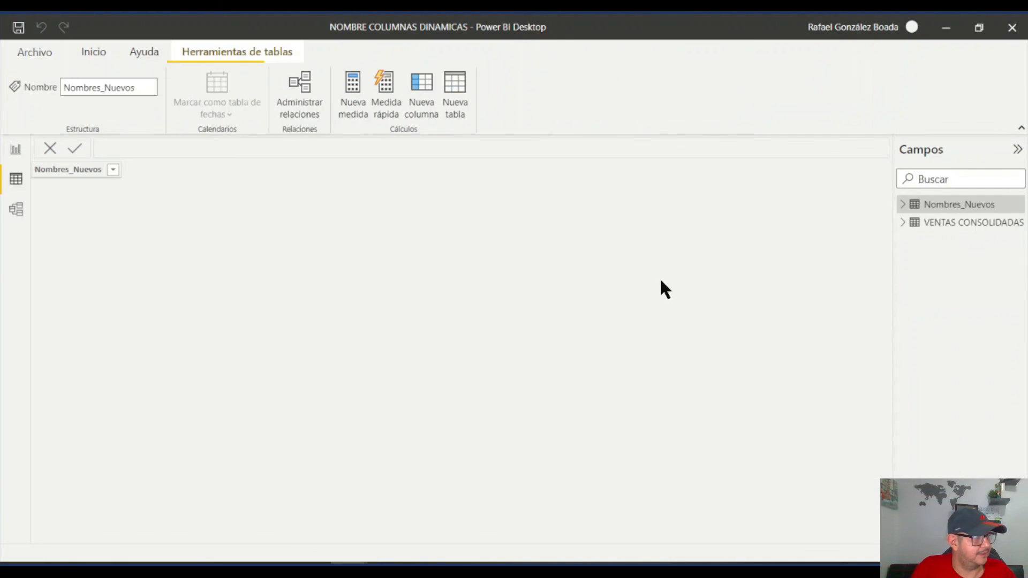
pyautogui.click(966, 222)
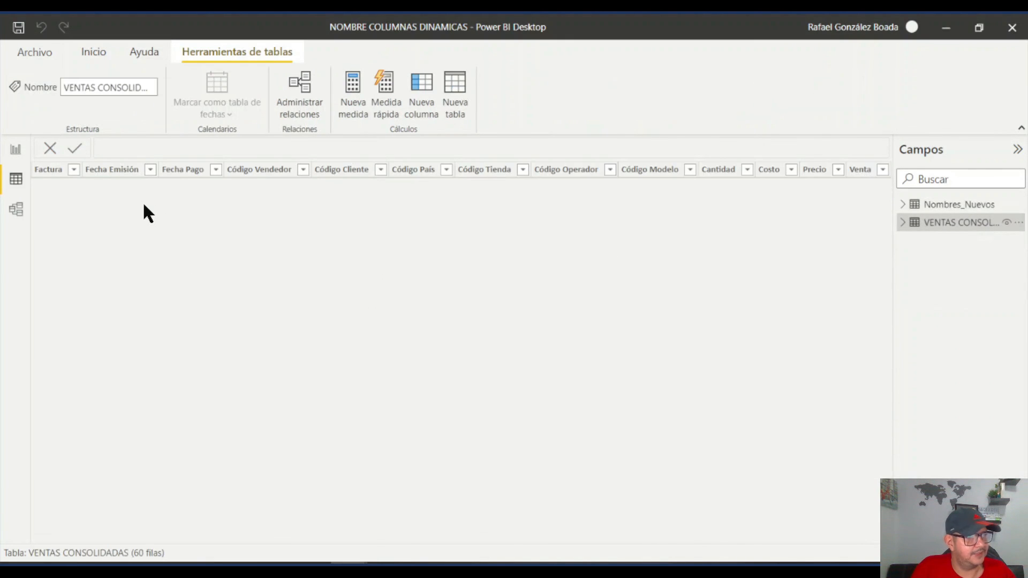
pyautogui.scroll(-12, 201, 241)
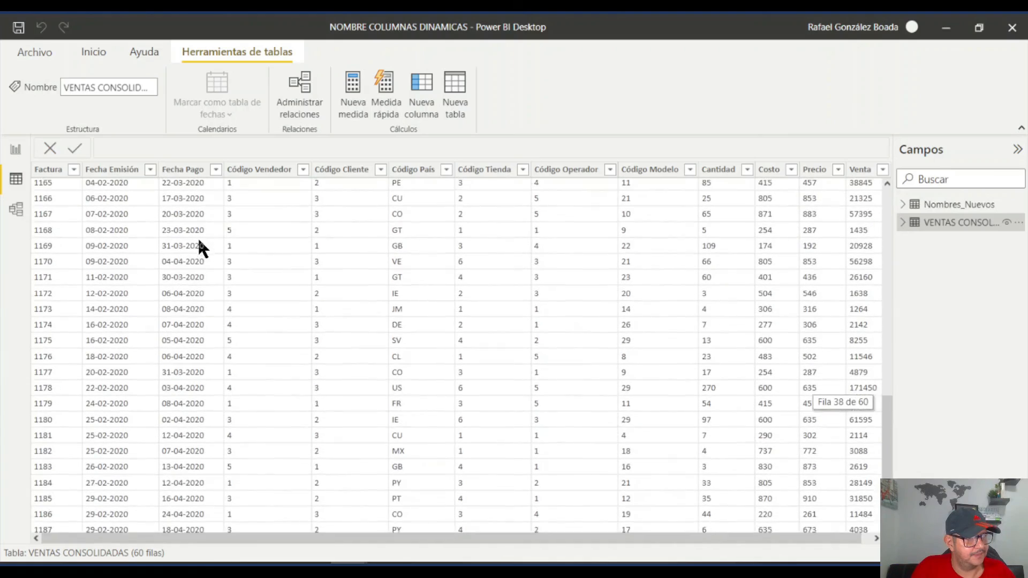
pyautogui.scroll(6, 203, 314)
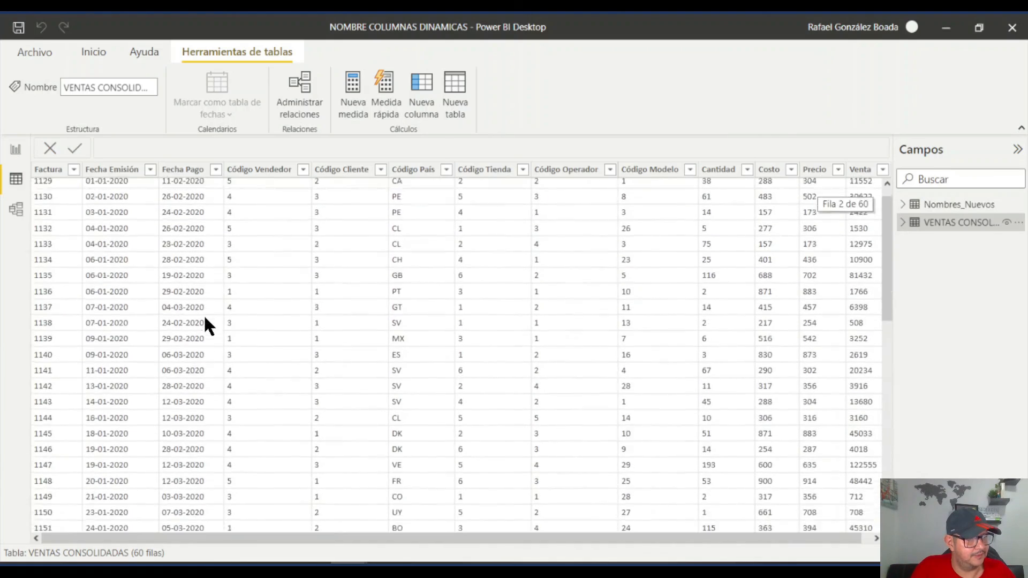
pyautogui.scroll(-6, 204, 313)
pyautogui.scroll(4, 204, 314)
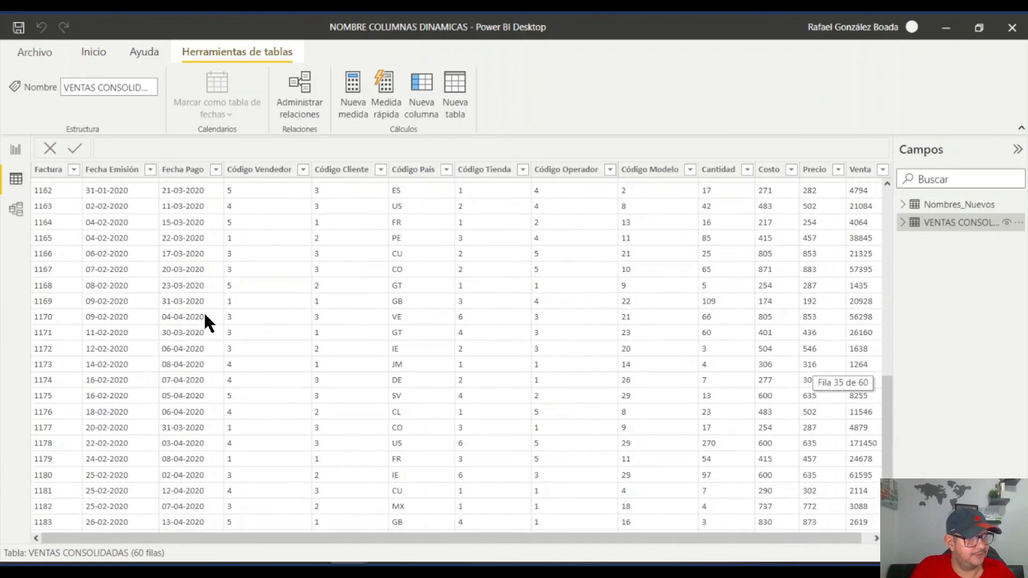
pyautogui.scroll(-3, 112, 234)
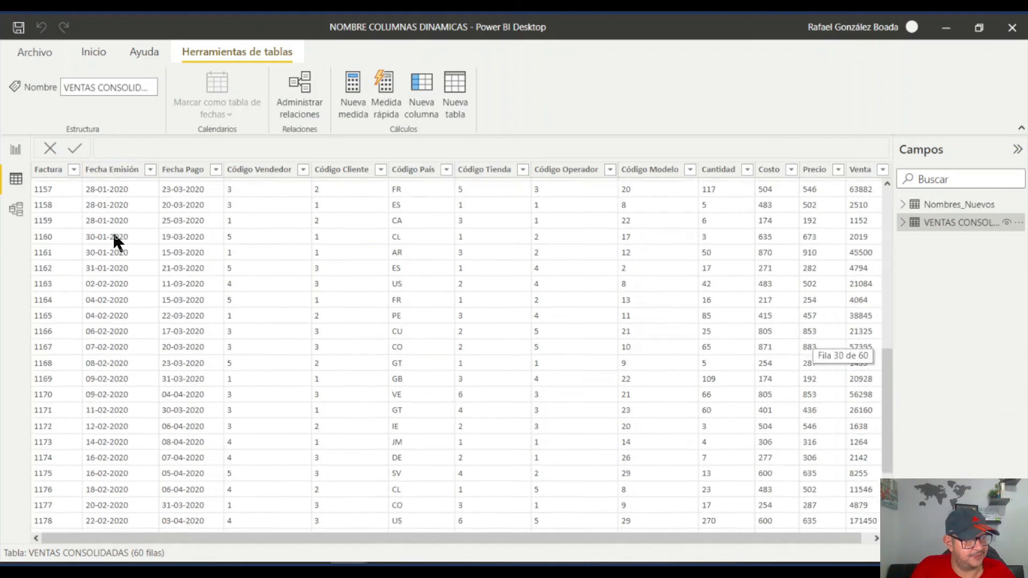
pyautogui.scroll(-1, 111, 222)
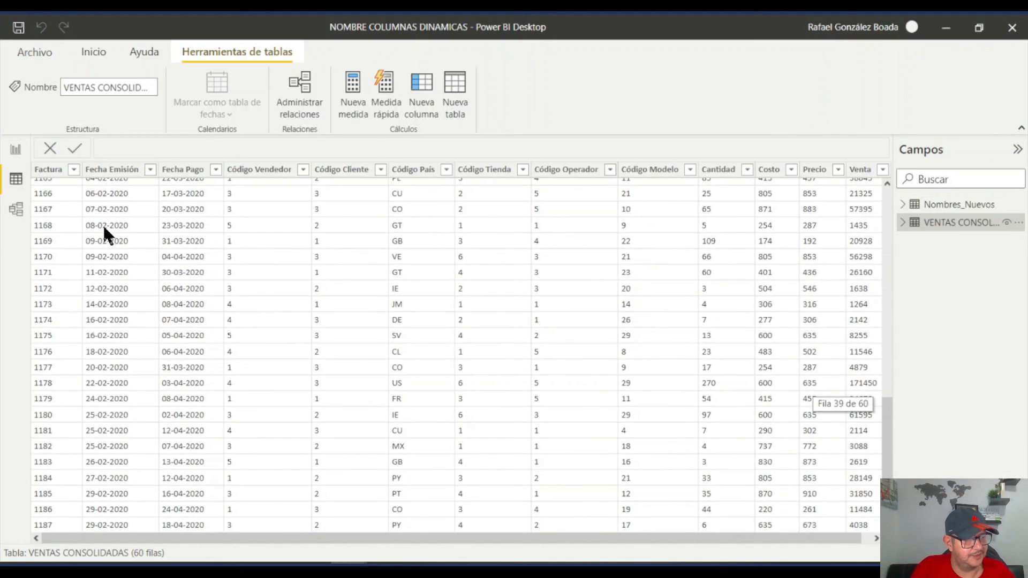
pyautogui.scroll(11, 97, 295)
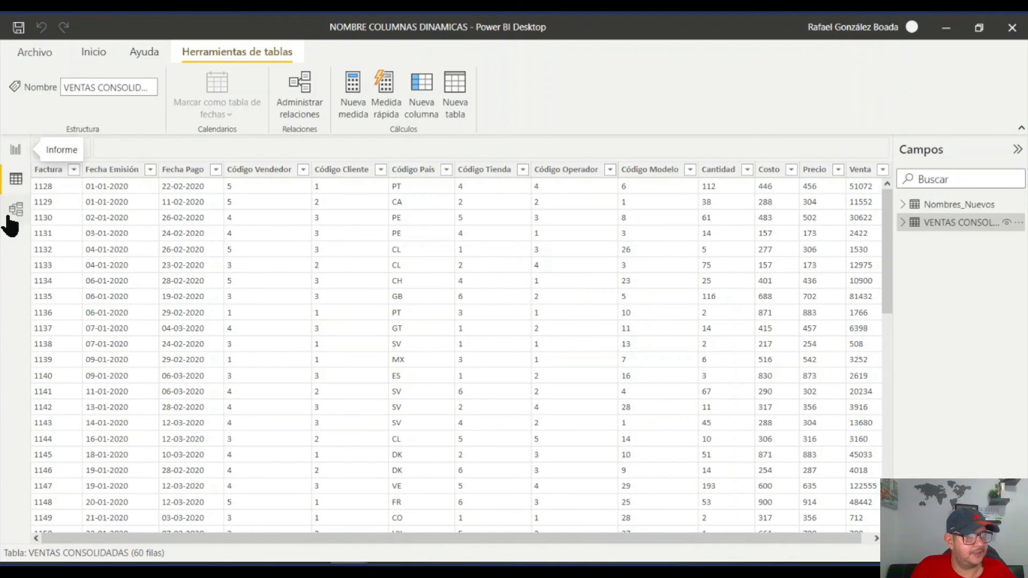
pyautogui.click(16, 152)
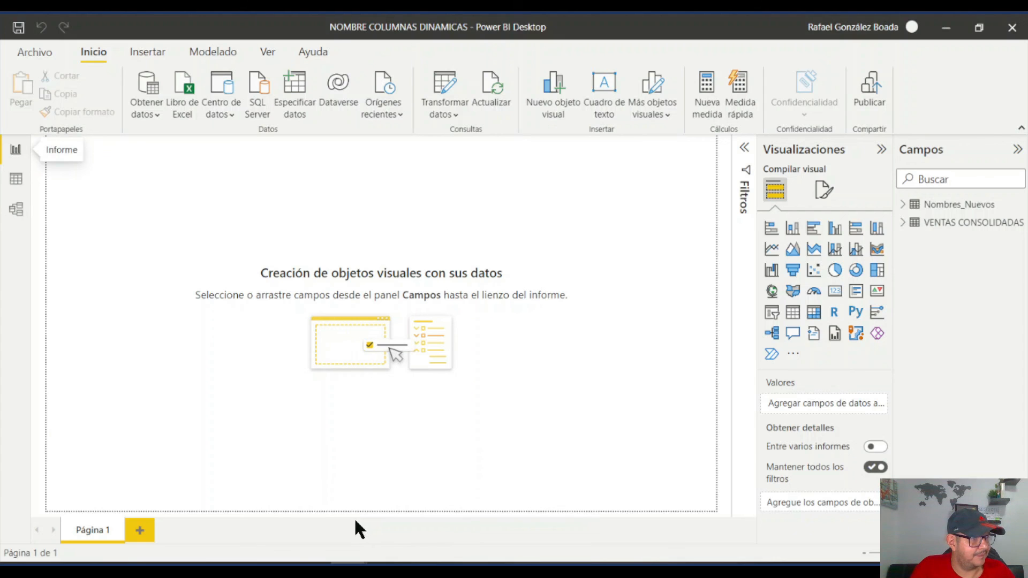
# Step: Switch to File Explorer and move VENTAS MARZO 2020.xlsx from the VIDEO 54- LIST.ZIP folder into its VENTAS CONSOLIDADAS subfolder
pyautogui.moveTo(354, 563)
pyautogui.click(374, 530)
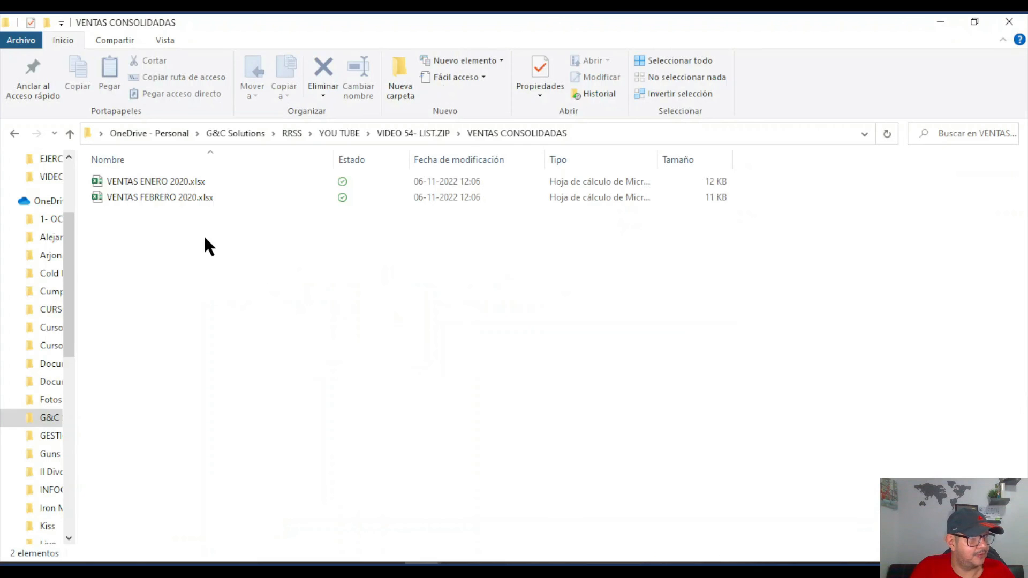
pyautogui.click(65, 133)
pyautogui.doubleClick(144, 228)
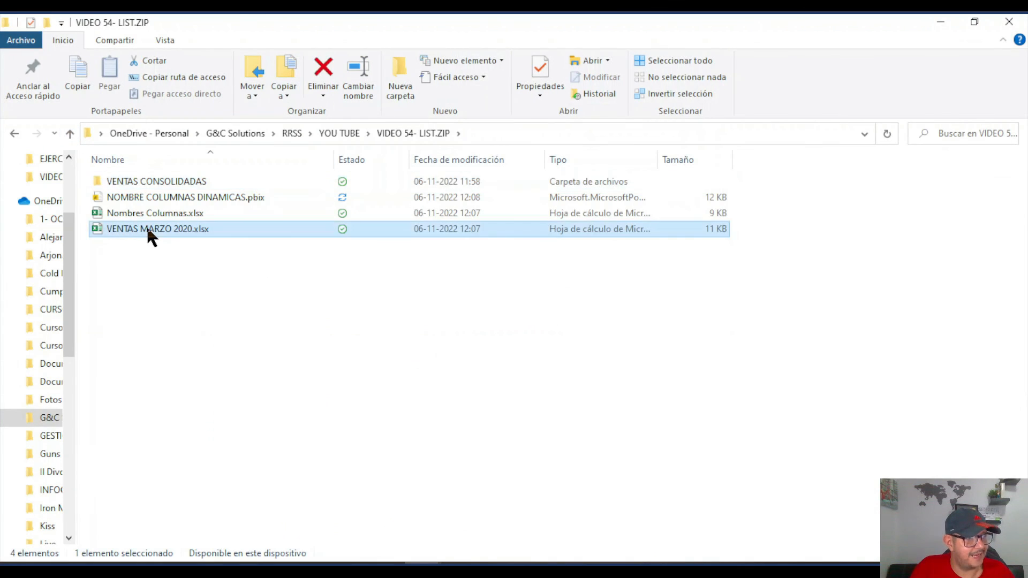
pyautogui.moveTo(140, 228); pyautogui.dragTo(184, 174)
pyautogui.doubleClick(206, 183)
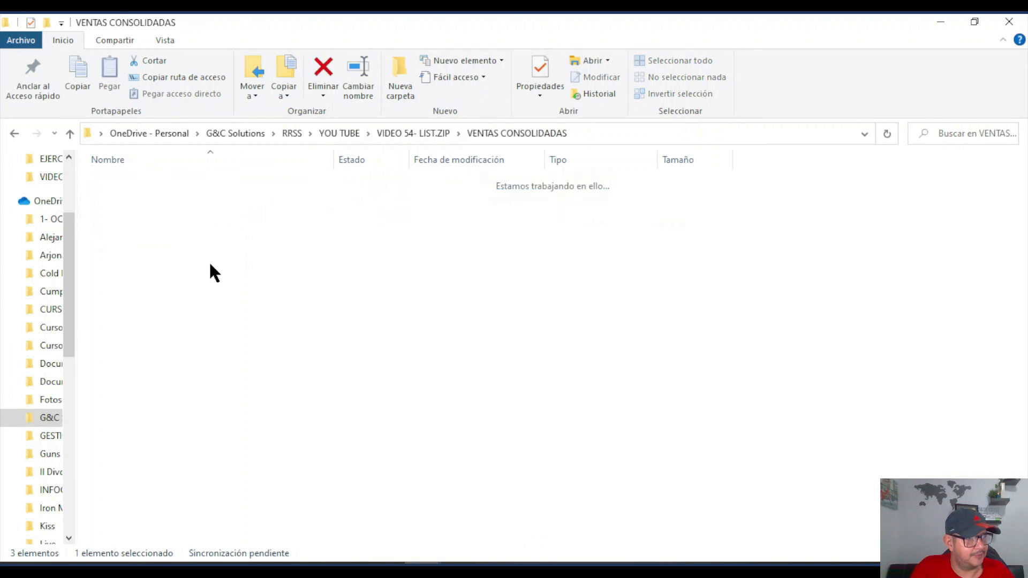
# Step: Switch back to the NOMBRE COLUMNAS DINAMICAS report in Power BI Desktop, refresh its data and review the VENTAS CONSOLIDADAS table for the March rows
pyautogui.moveTo(349, 570)
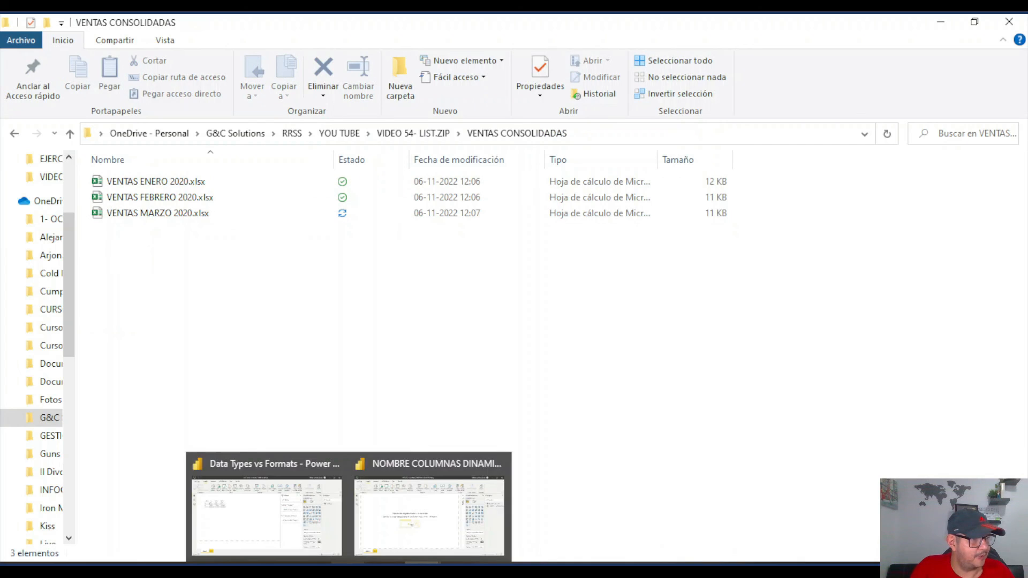
pyautogui.click(403, 538)
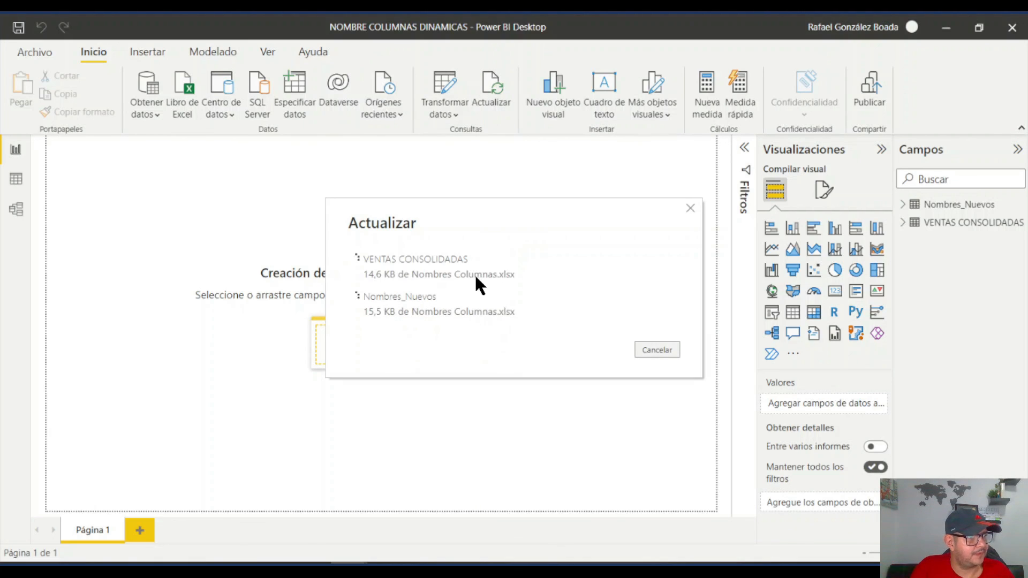
pyautogui.click(974, 224)
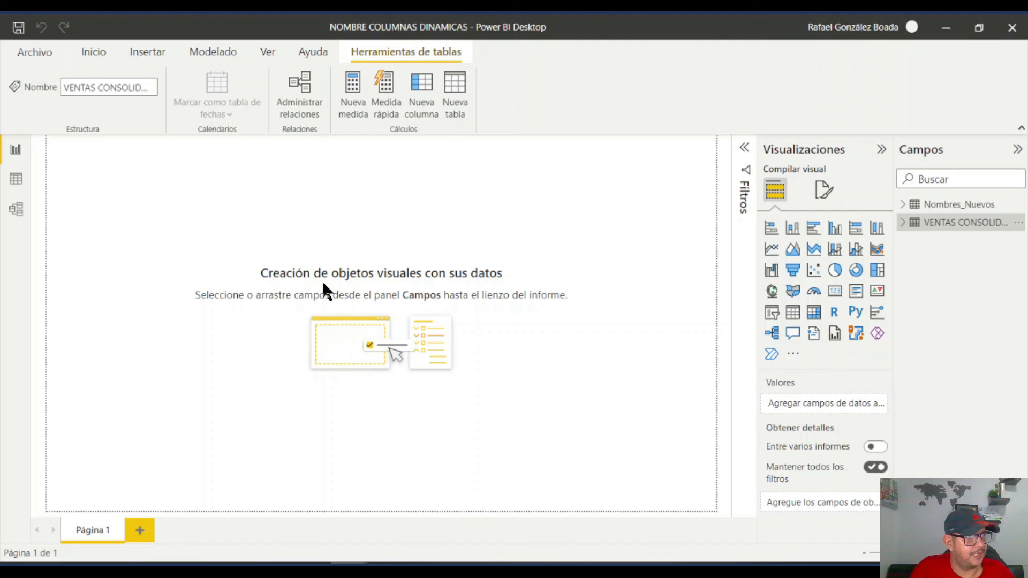
pyautogui.click(16, 179)
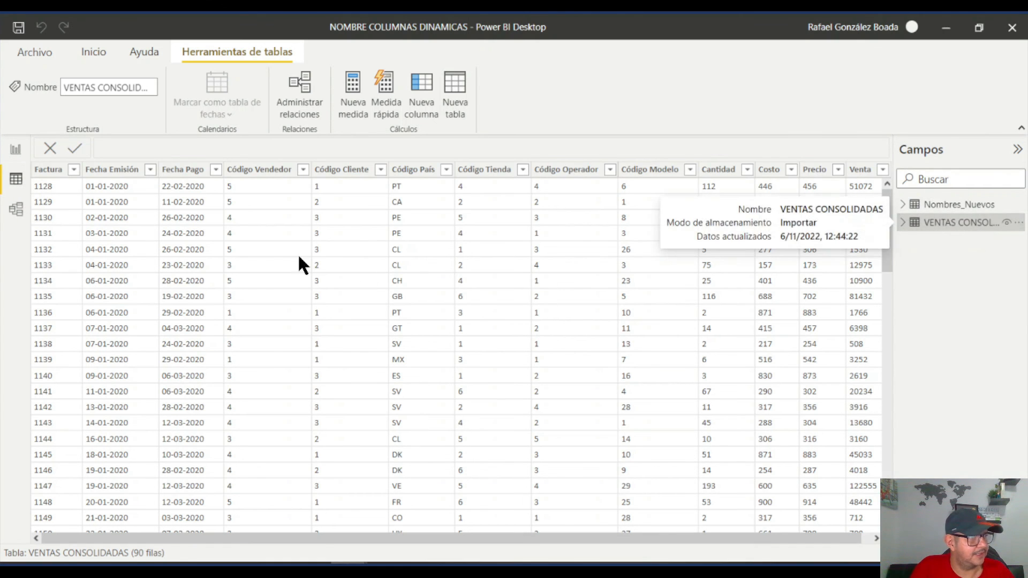
pyautogui.scroll(-3, 180, 225)
pyautogui.scroll(-15, 182, 229)
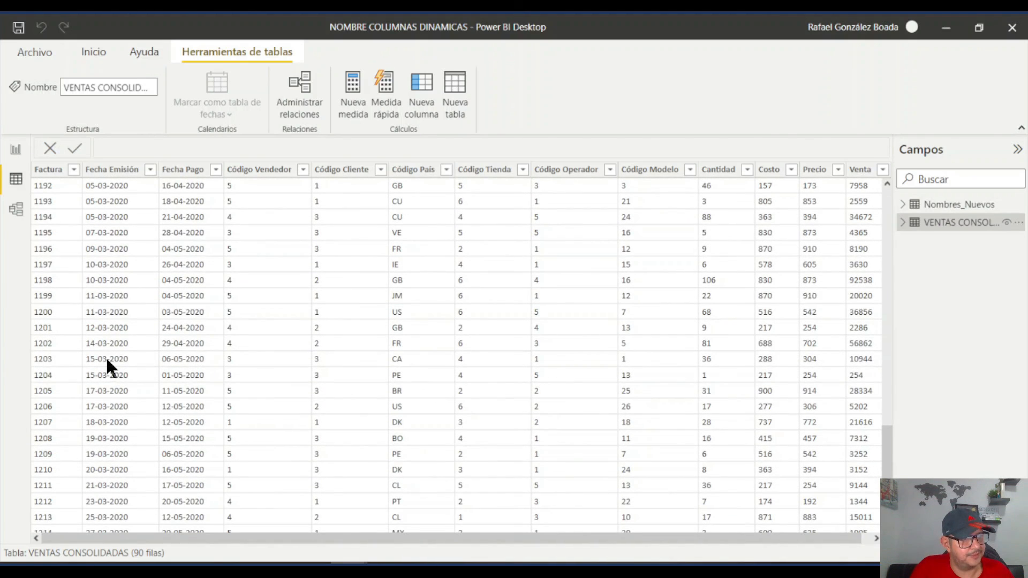
pyautogui.scroll(-1, 104, 372)
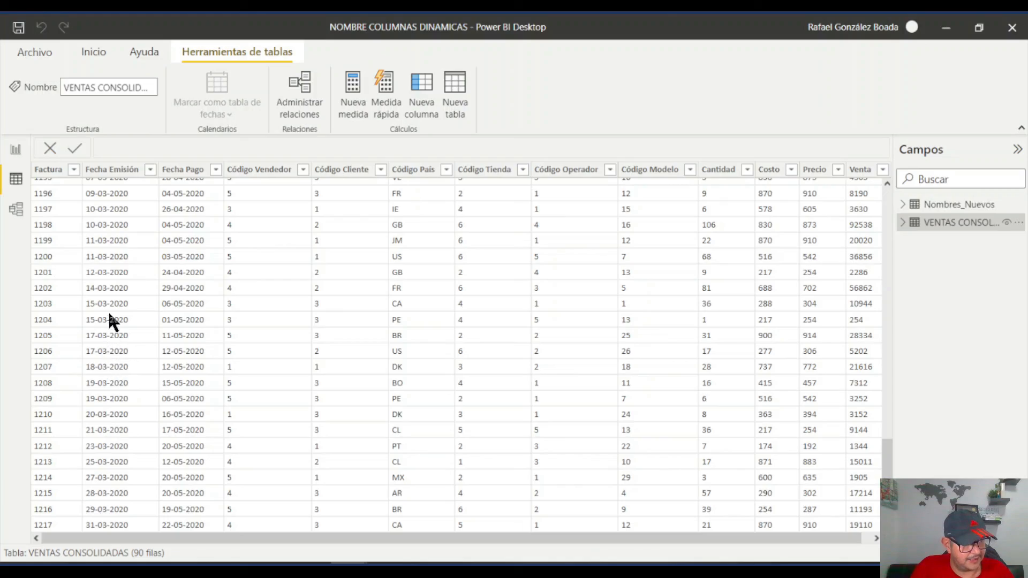
pyautogui.scroll(6, 113, 247)
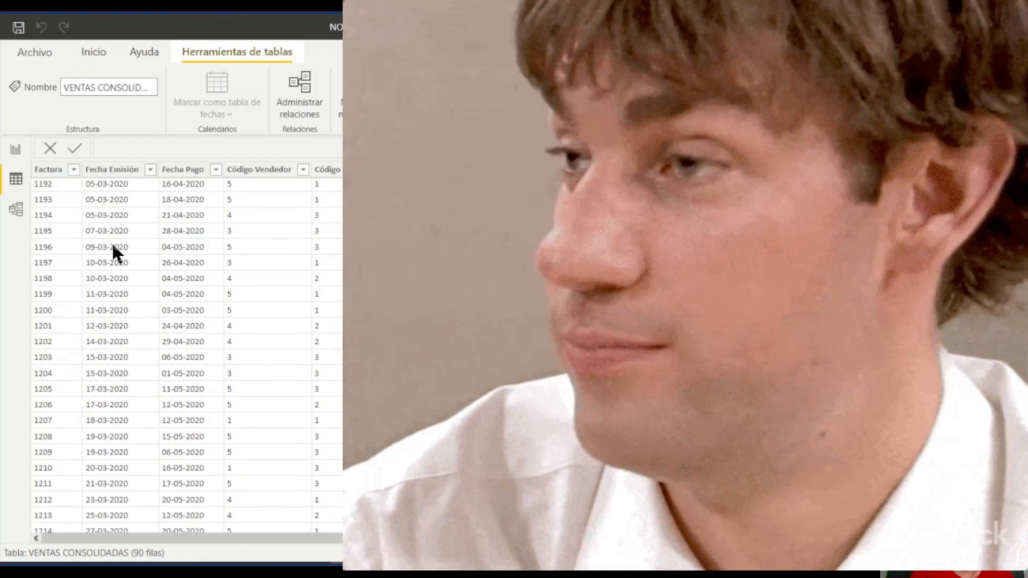
pyautogui.scroll(17, 113, 248)
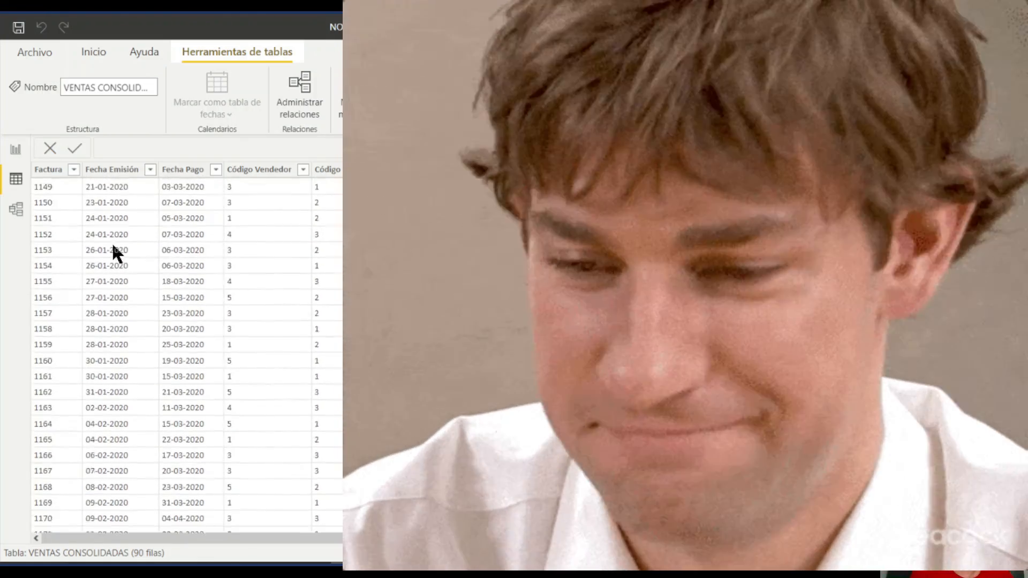